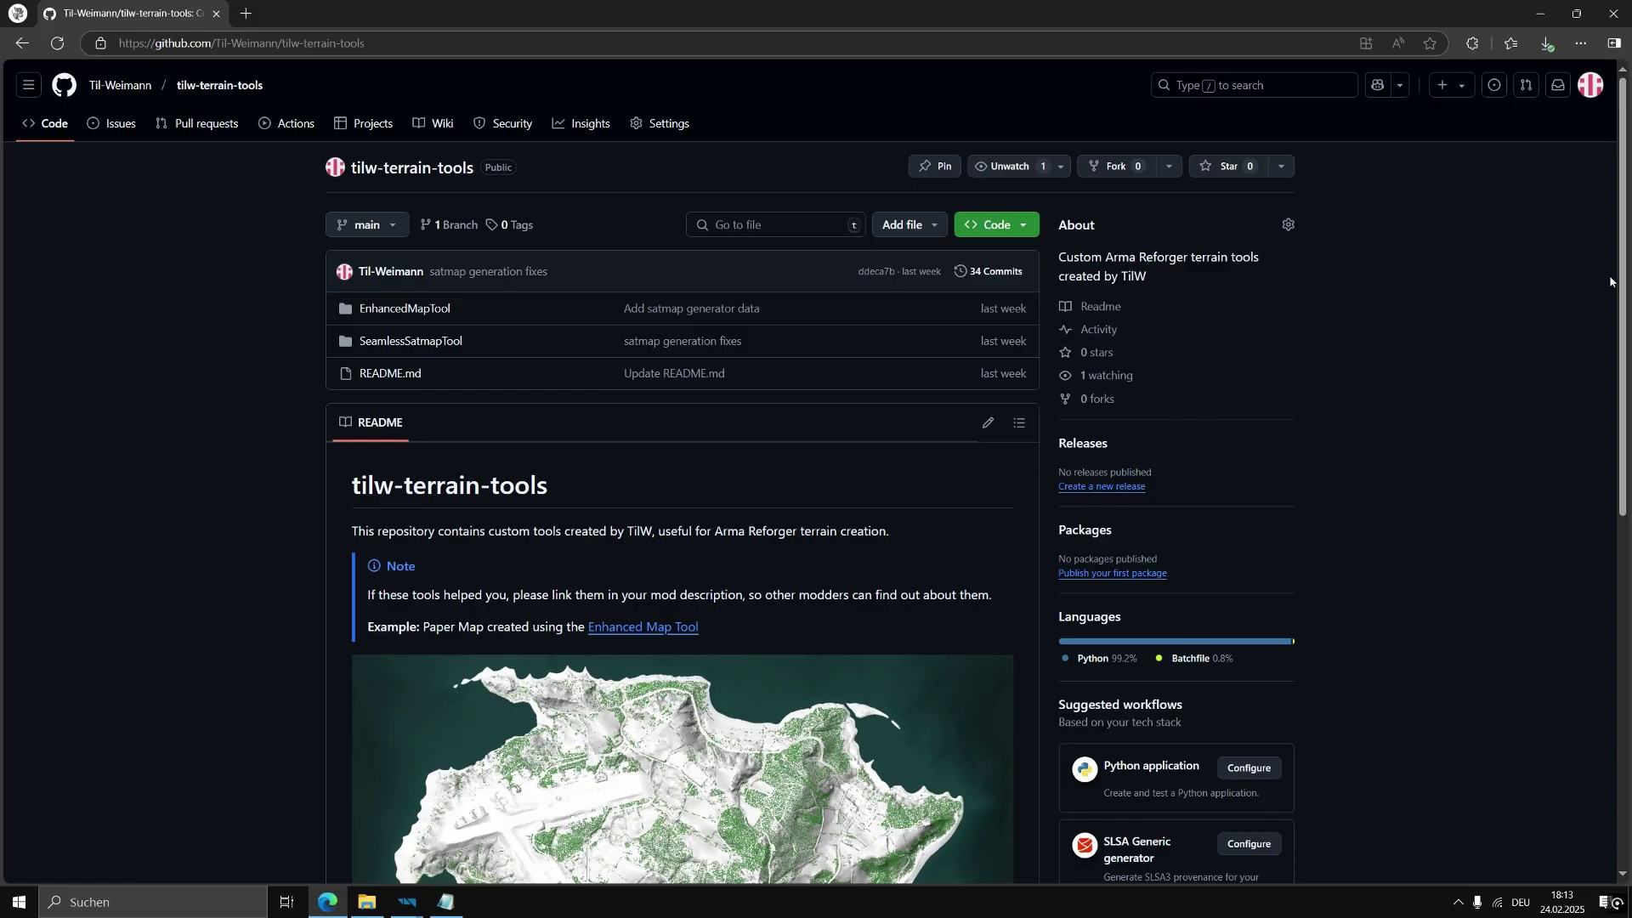
Look through the repository's README and the Seamless Satmap Tool guide, and close the guide again
{"action": "scroll", "coordinate": [1609, 280], "scroll_direction": "down", "scroll_amount": 6}
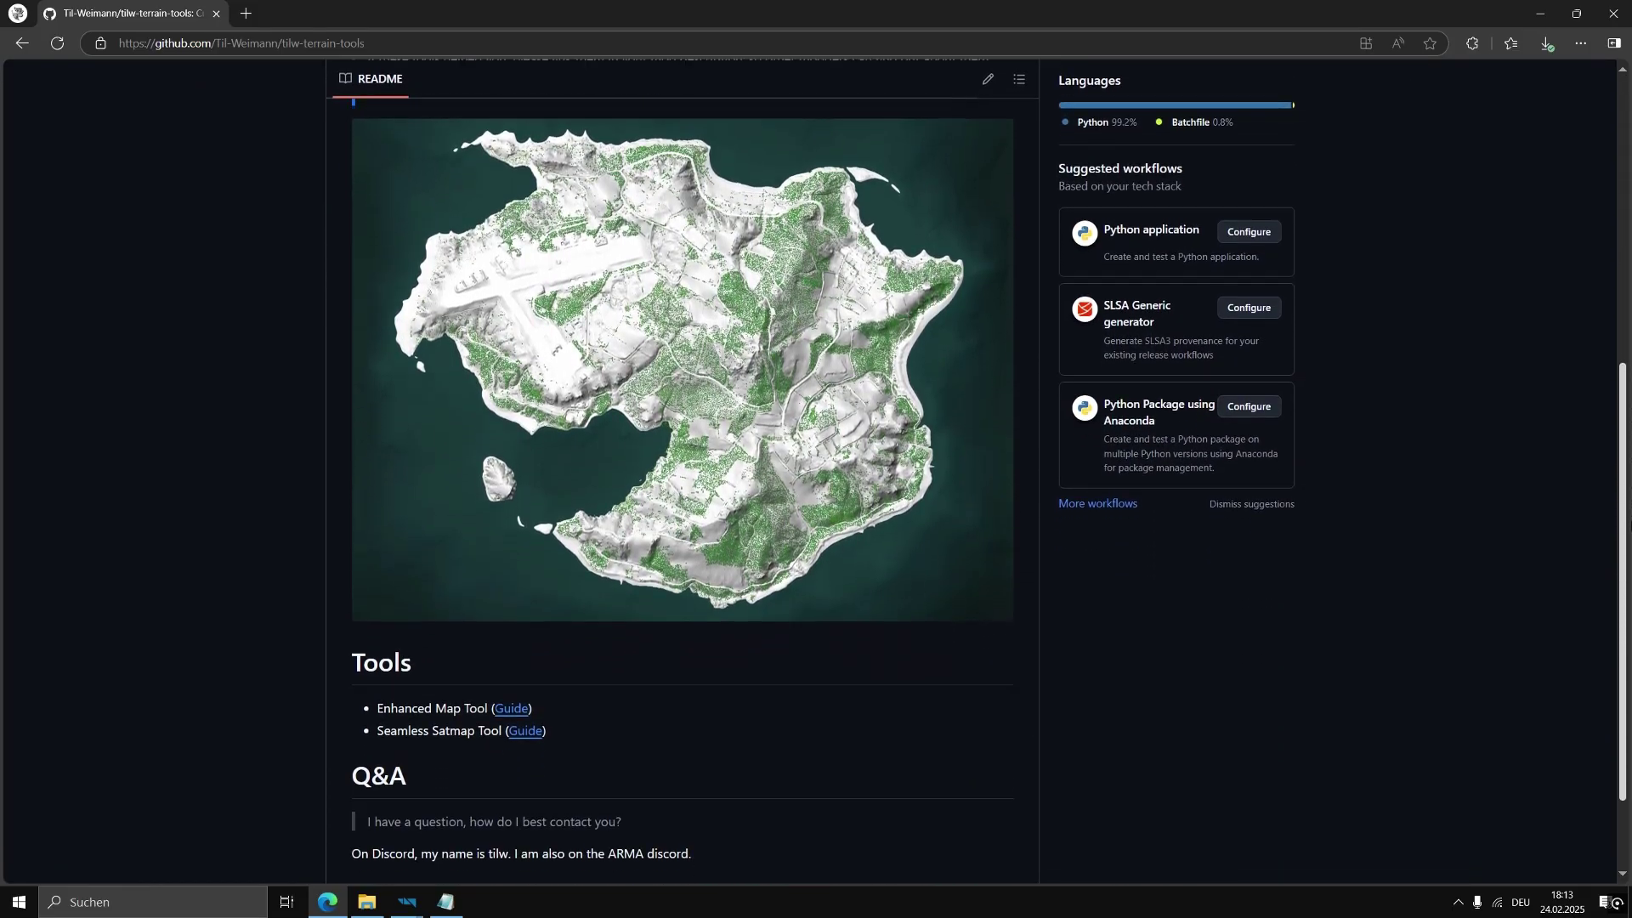
{"action": "scroll", "coordinate": [1556, 614], "scroll_direction": "down", "scroll_amount": 2}
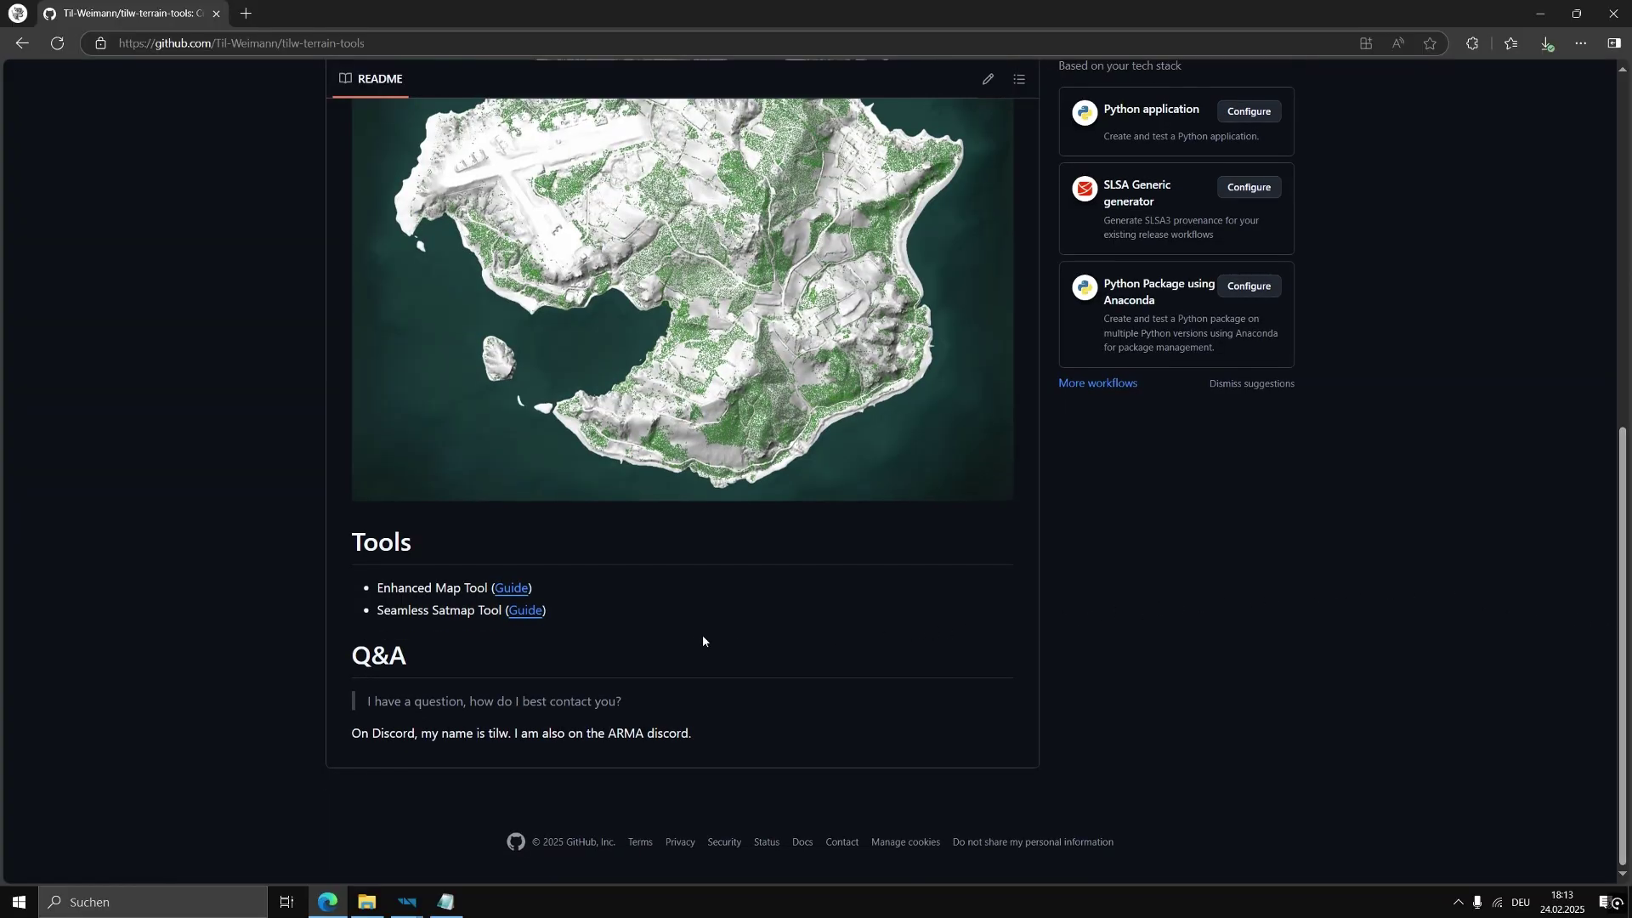
{"action": "middle_click", "coordinate": [521, 611]}
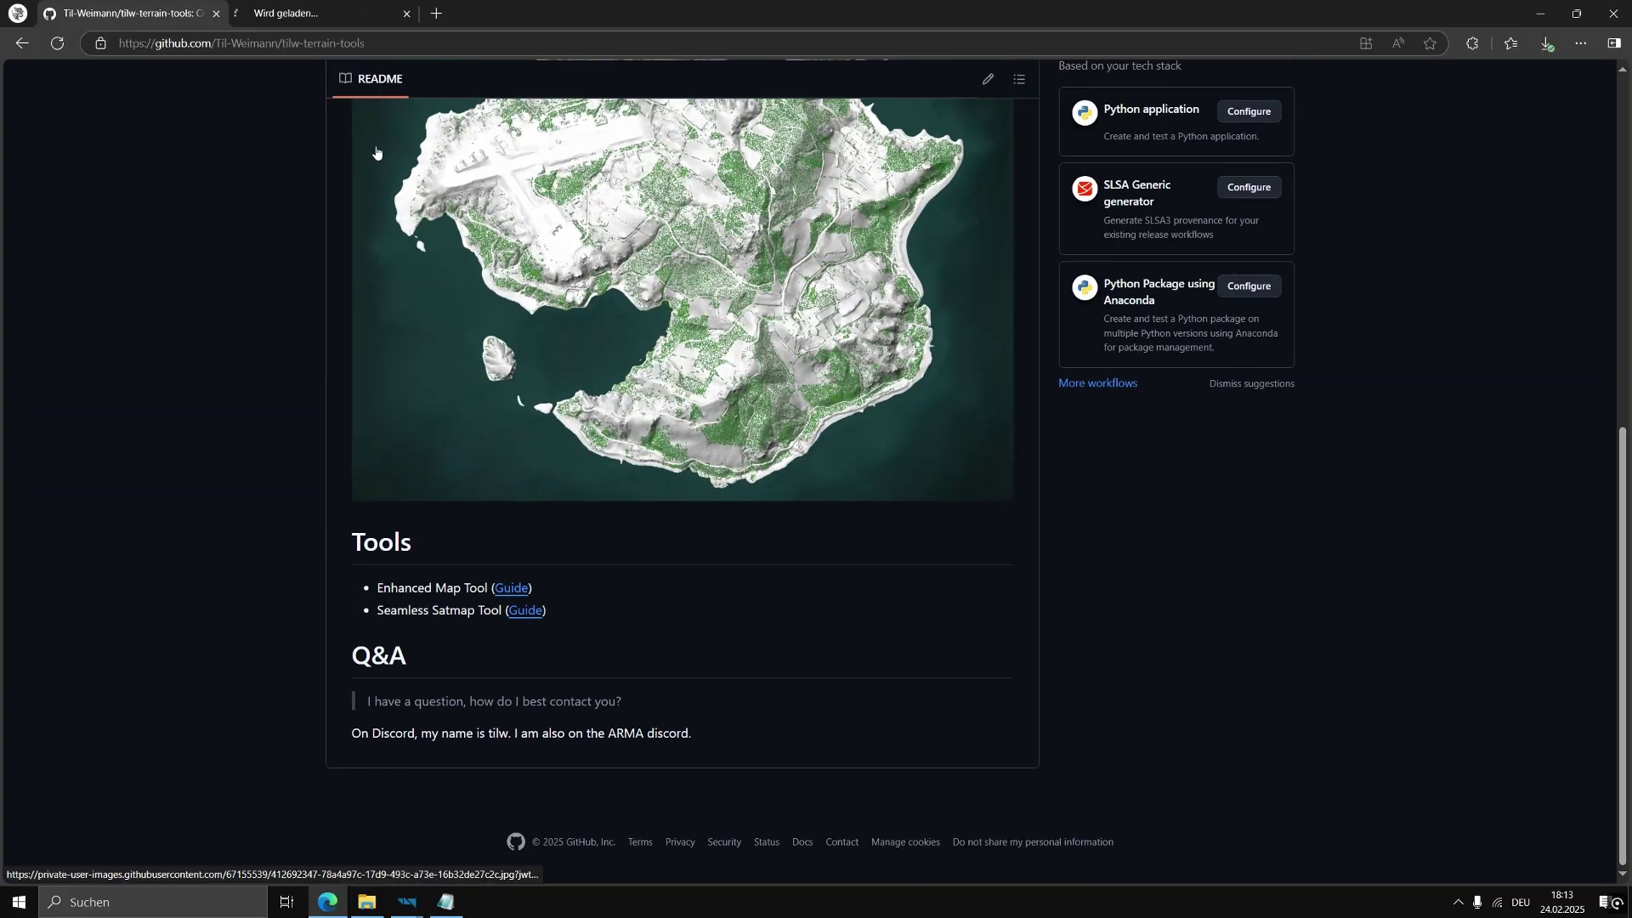
{"action": "key", "text": "ctrl+Tab"}
{"action": "scroll", "coordinate": [1557, 213], "scroll_direction": "down", "scroll_amount": 10}
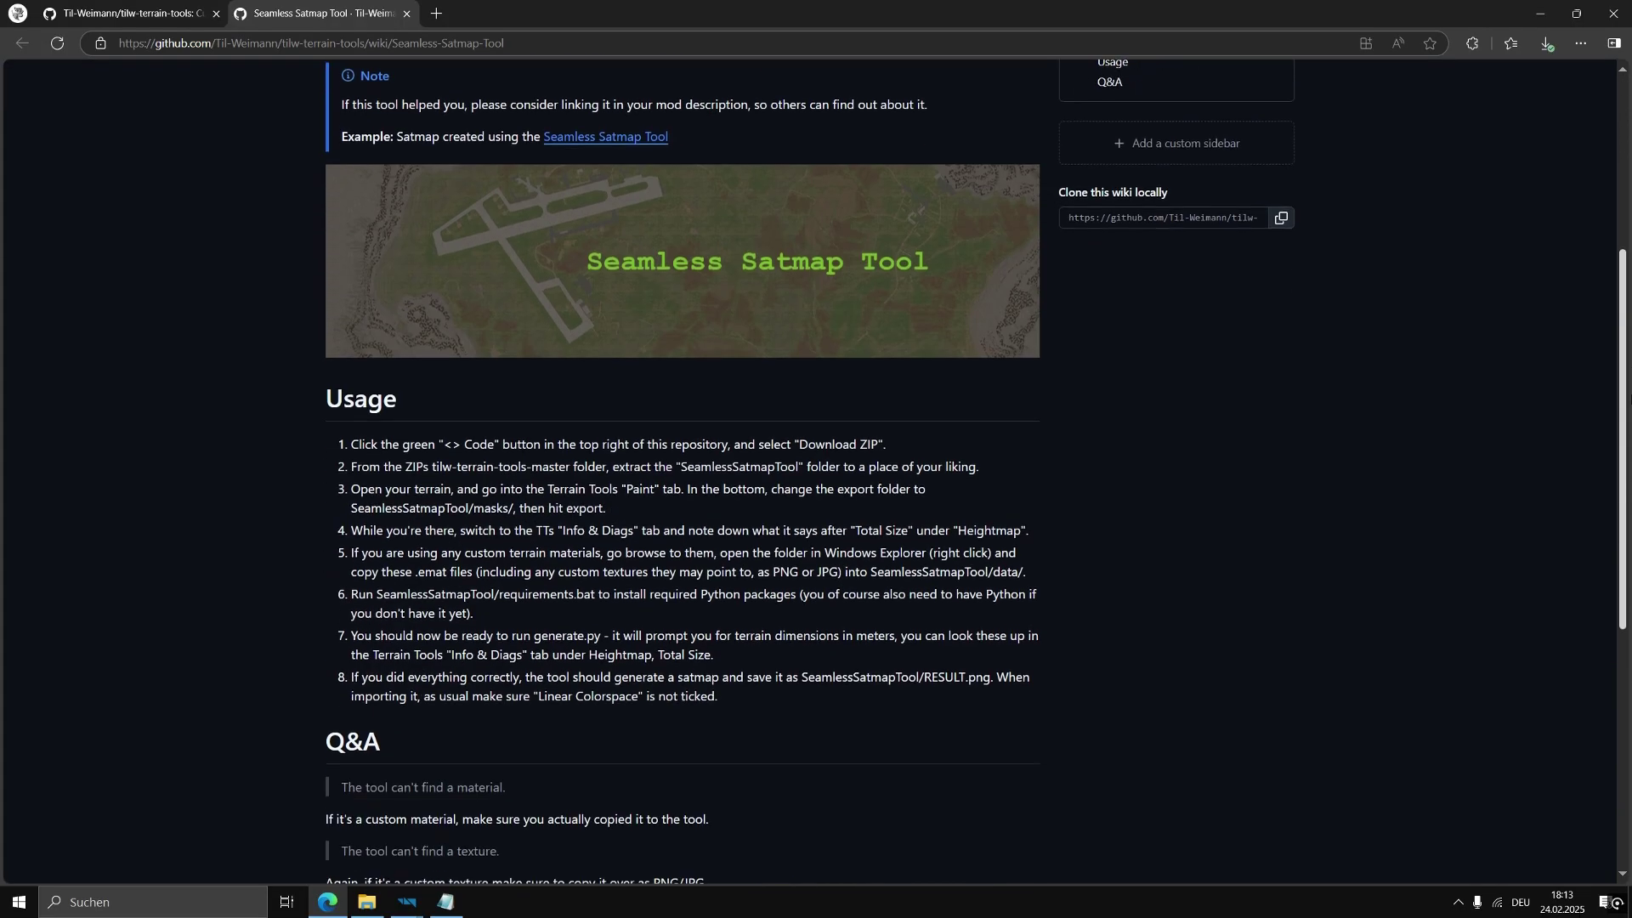
{"action": "left_click", "coordinate": [406, 14]}
{"action": "scroll", "coordinate": [1626, 644], "scroll_direction": "up", "scroll_amount": 1}
{"action": "left_click_drag", "start_coordinate": [1627, 643], "coordinate": [1603, 248]}
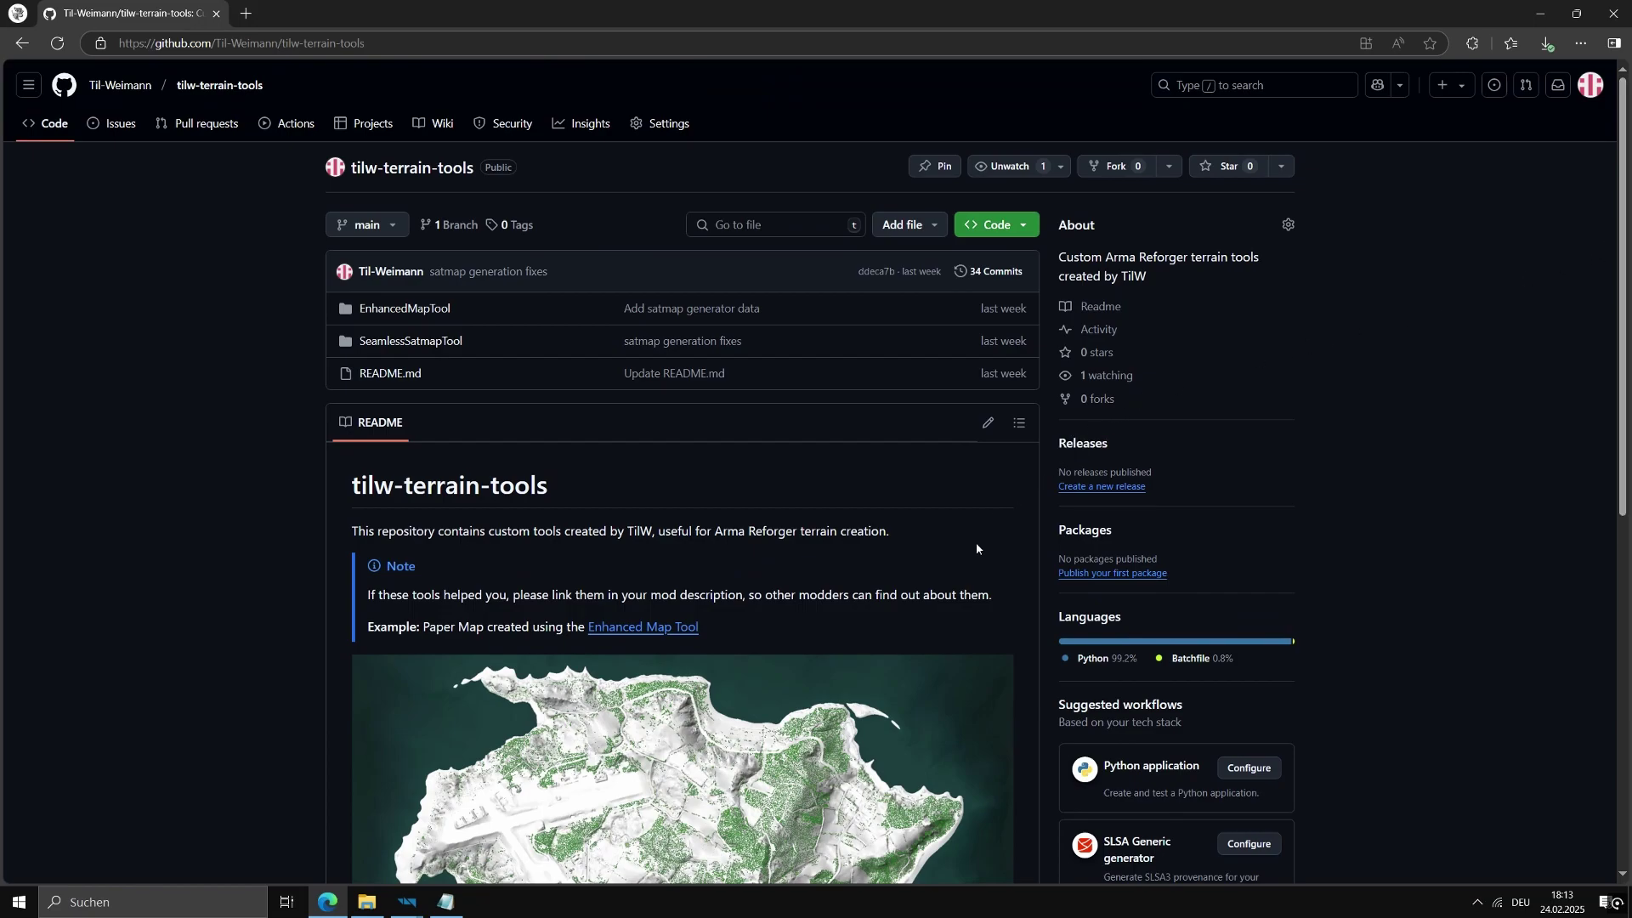
Download the tilw-terrain-tools repository as a ZIP and open the tilw-terrain-tools-main folder inside the archive
{"action": "left_click", "coordinate": [1005, 222]}
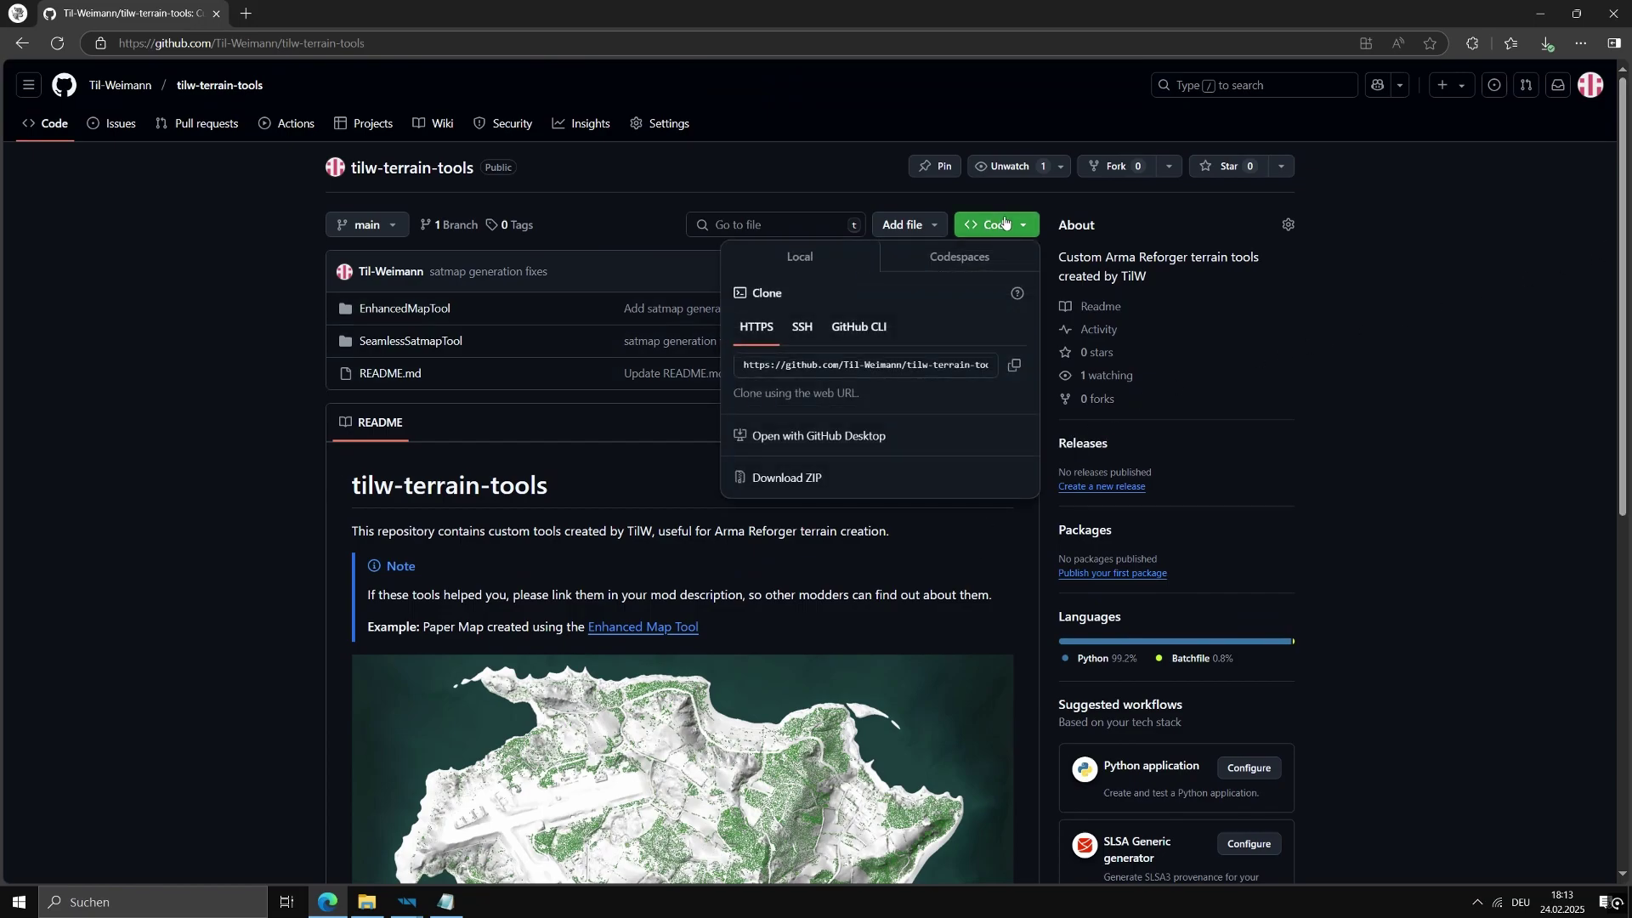
{"action": "left_click", "coordinate": [873, 478]}
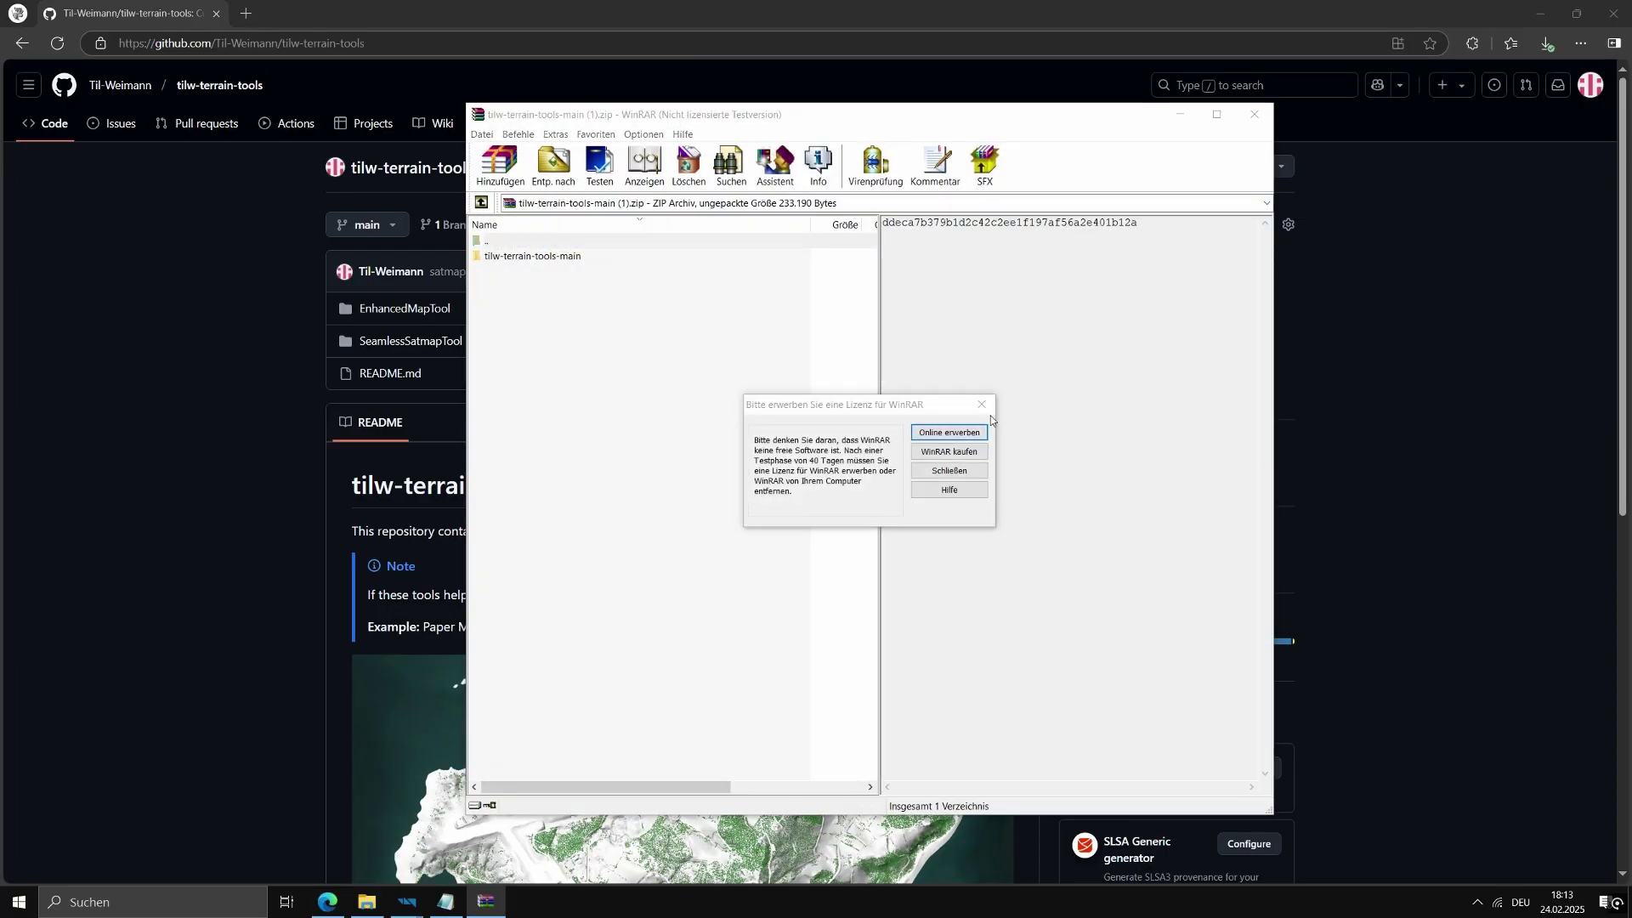
{"action": "left_click", "coordinate": [982, 405]}
{"action": "double_click", "coordinate": [726, 258]}
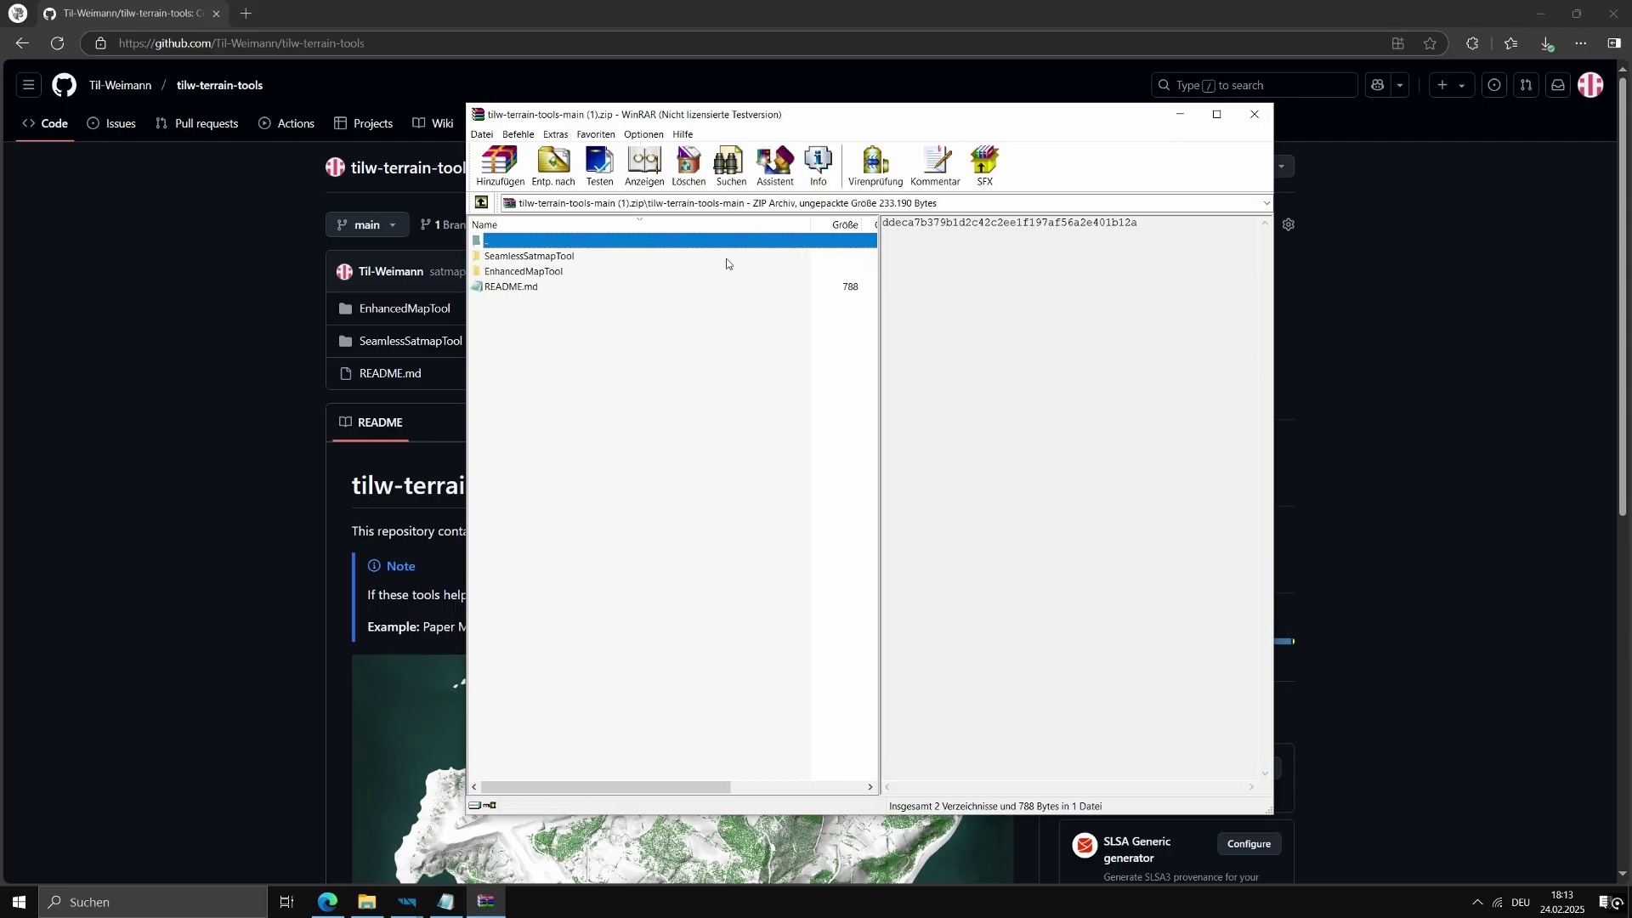
Extract the SeamlessSatmapTool folder from the archive into the folder "somewhere" on the Desktop
{"action": "left_click", "coordinate": [726, 260]}
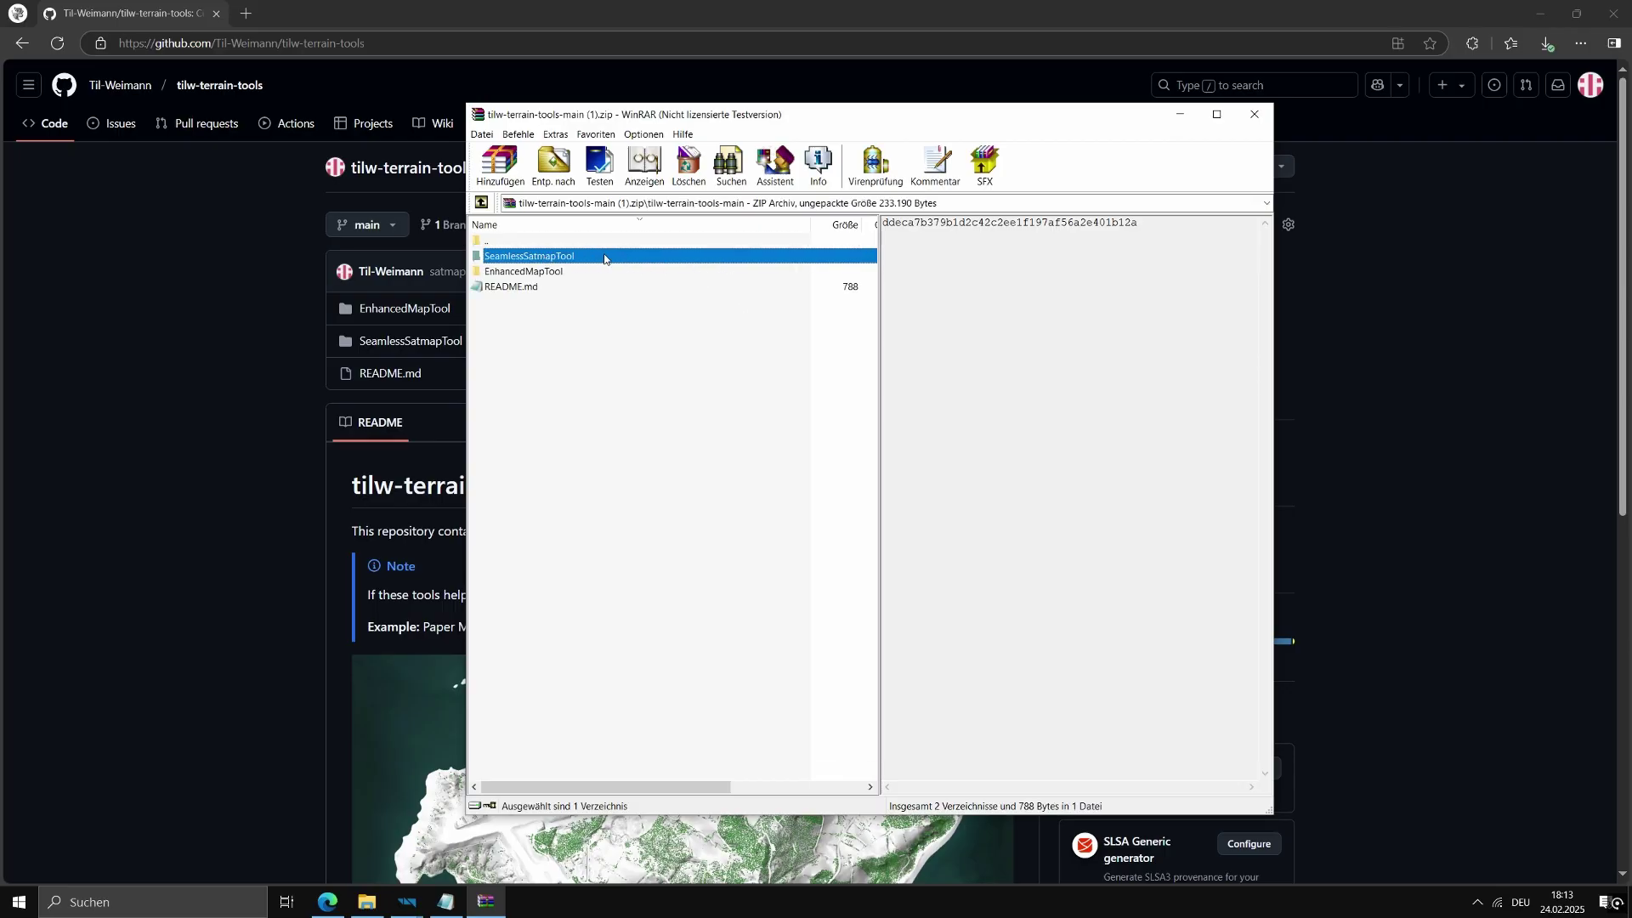
{"action": "left_click", "coordinate": [367, 901]}
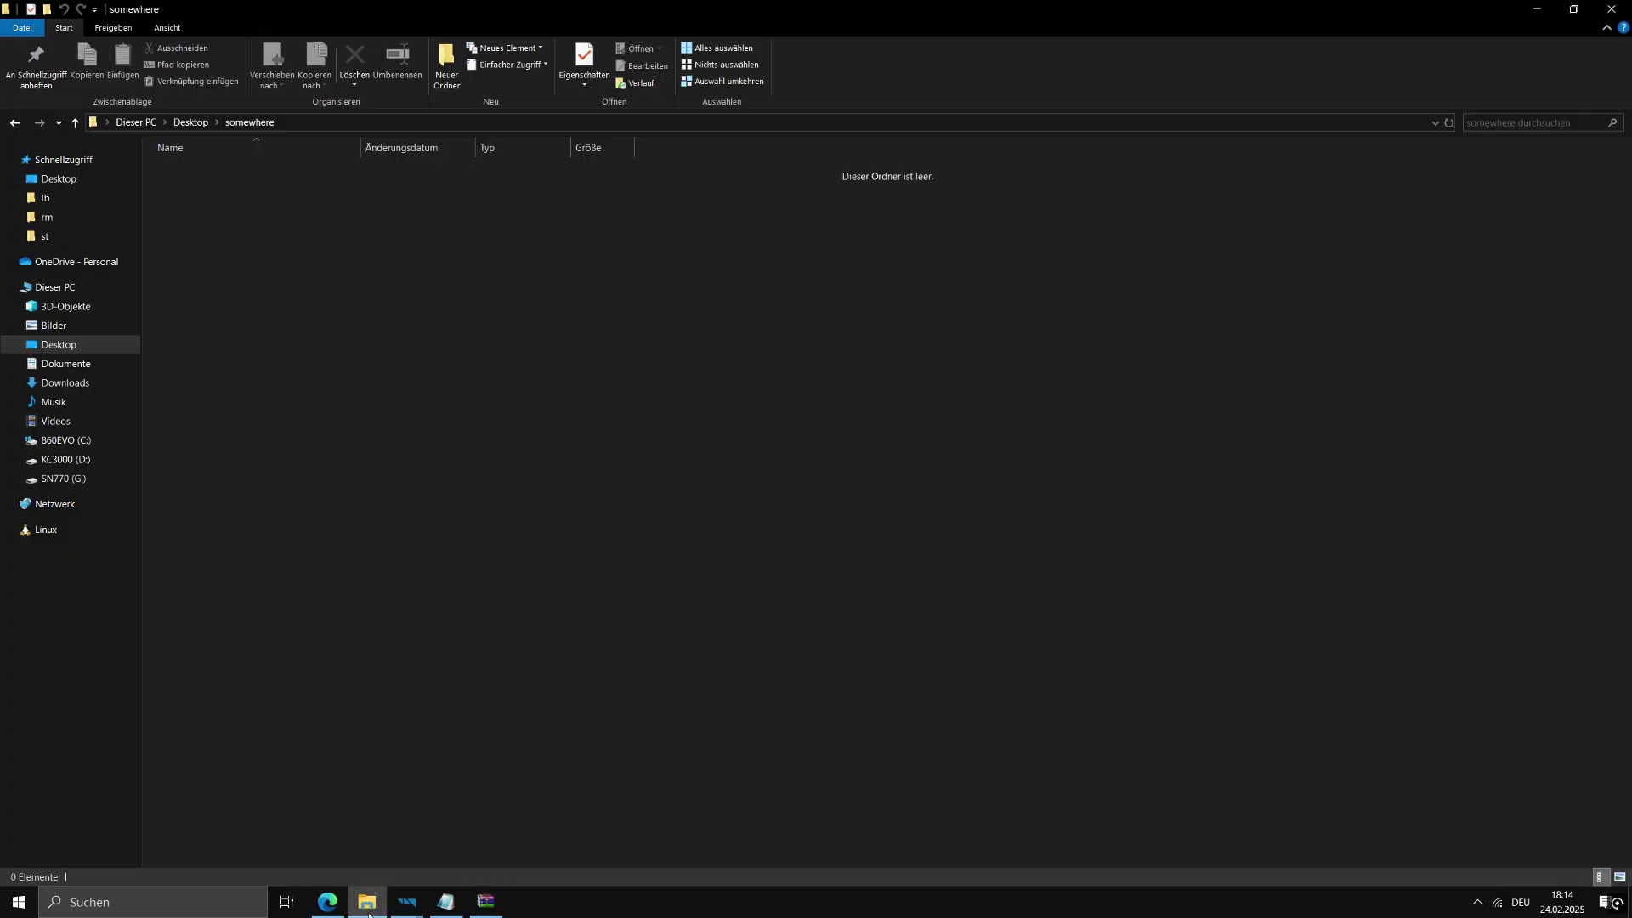
{"action": "left_click", "coordinate": [485, 901]}
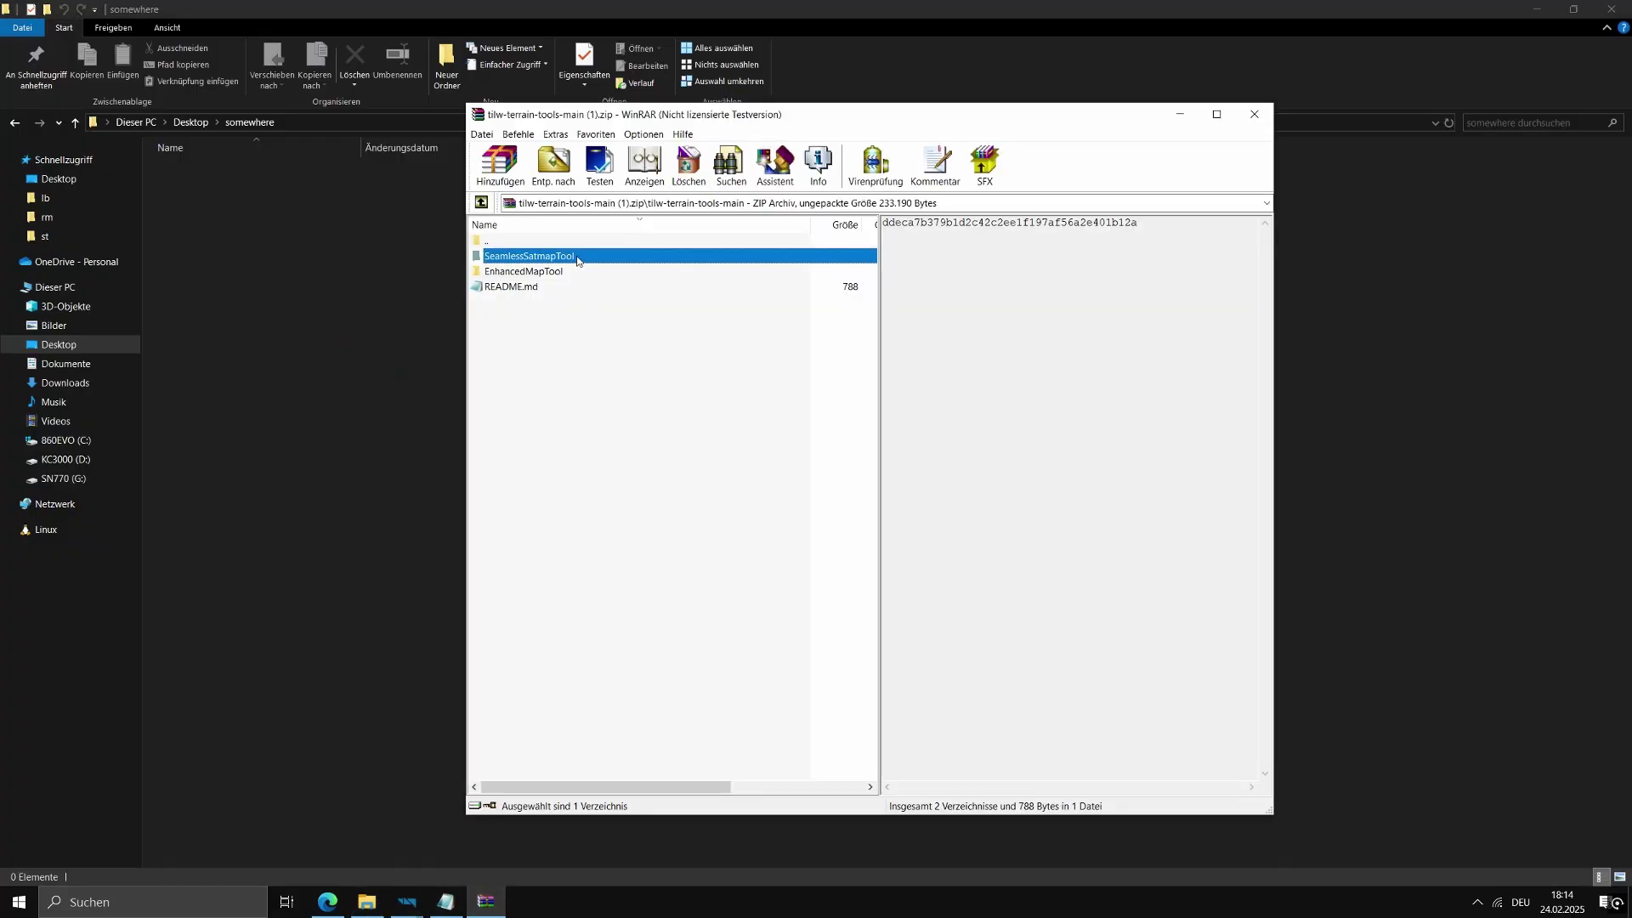
{"action": "left_click_drag", "start_coordinate": [578, 261], "coordinate": [306, 285]}
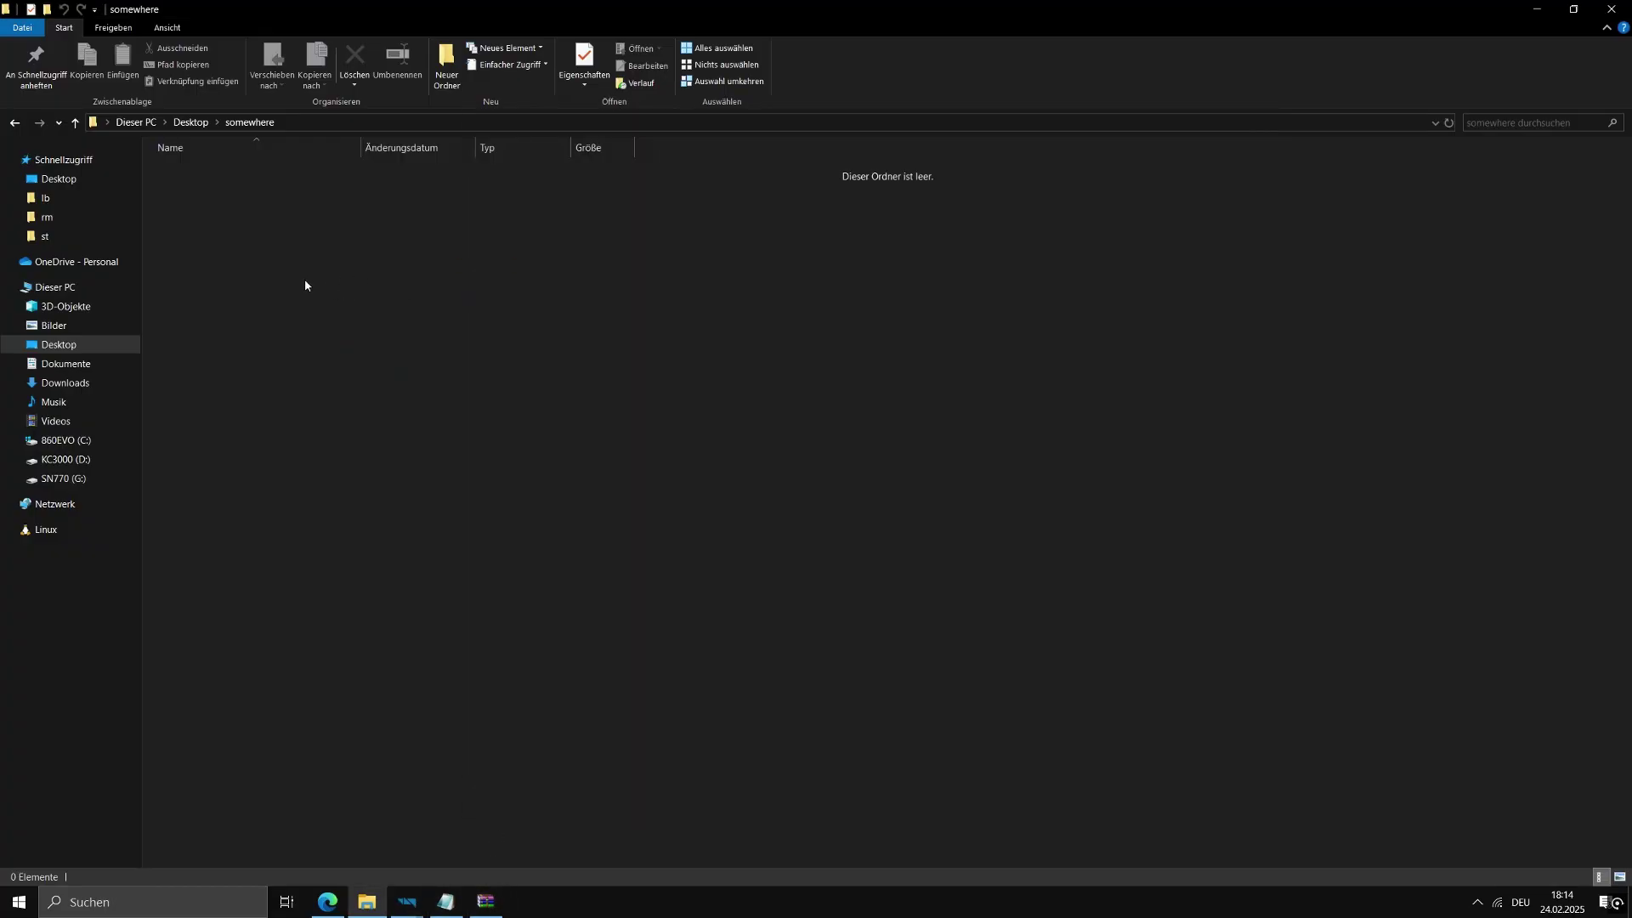
Open the extracted SeamlessSatmapTool folder and look over its data and masks folders and its script files
{"action": "left_click", "coordinate": [391, 290]}
{"action": "left_click", "coordinate": [396, 181]}
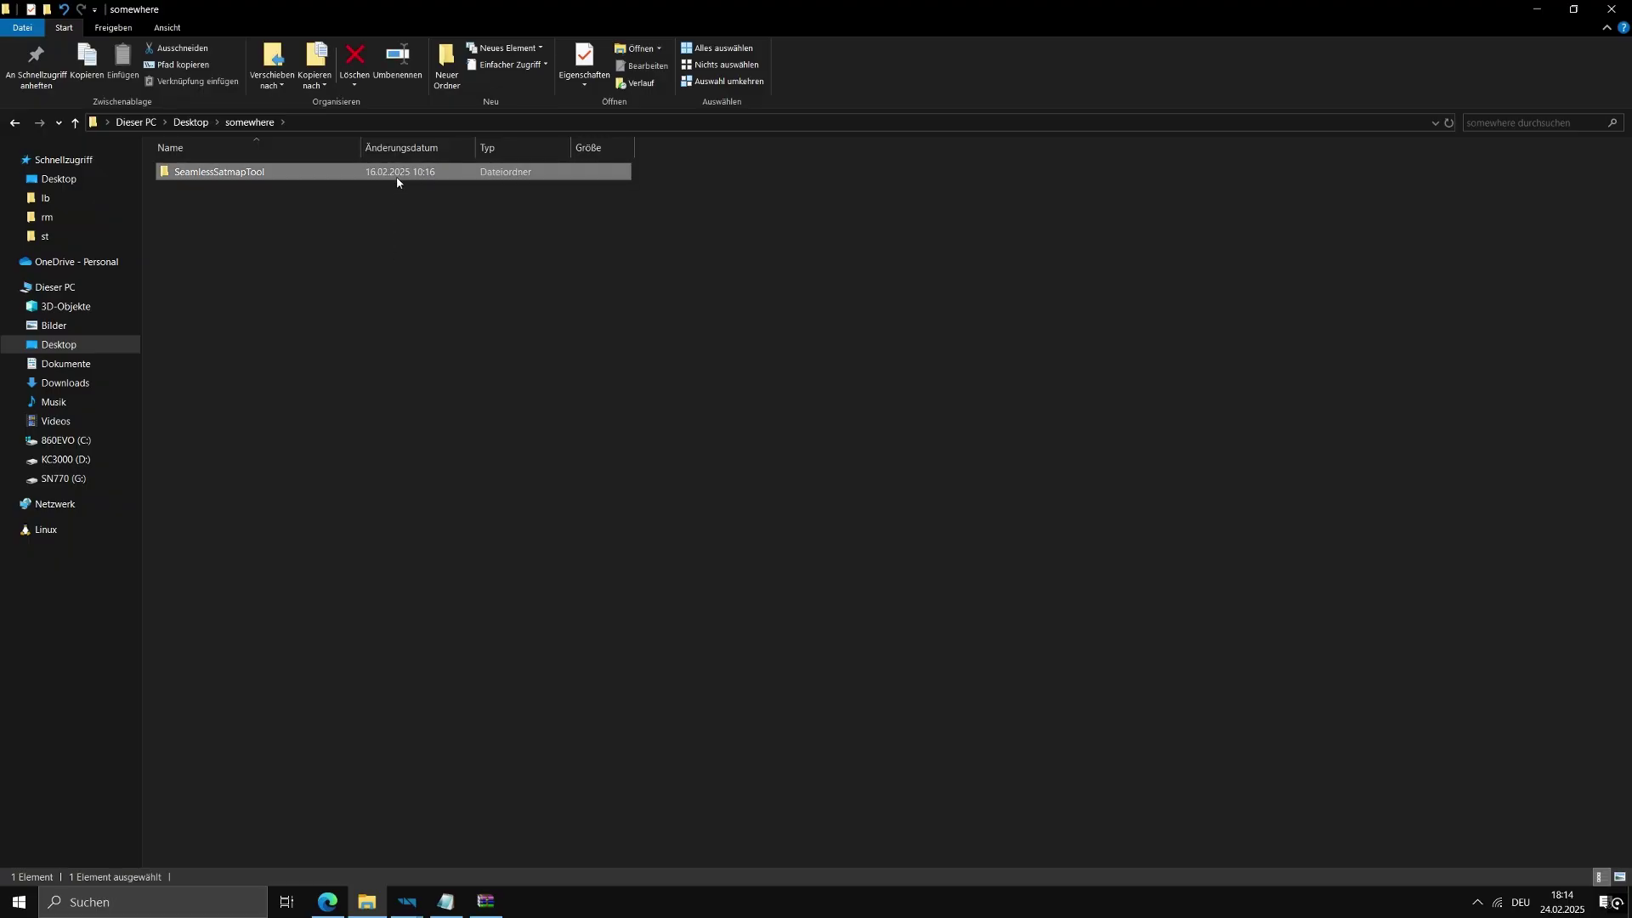
{"action": "double_click", "coordinate": [402, 172]}
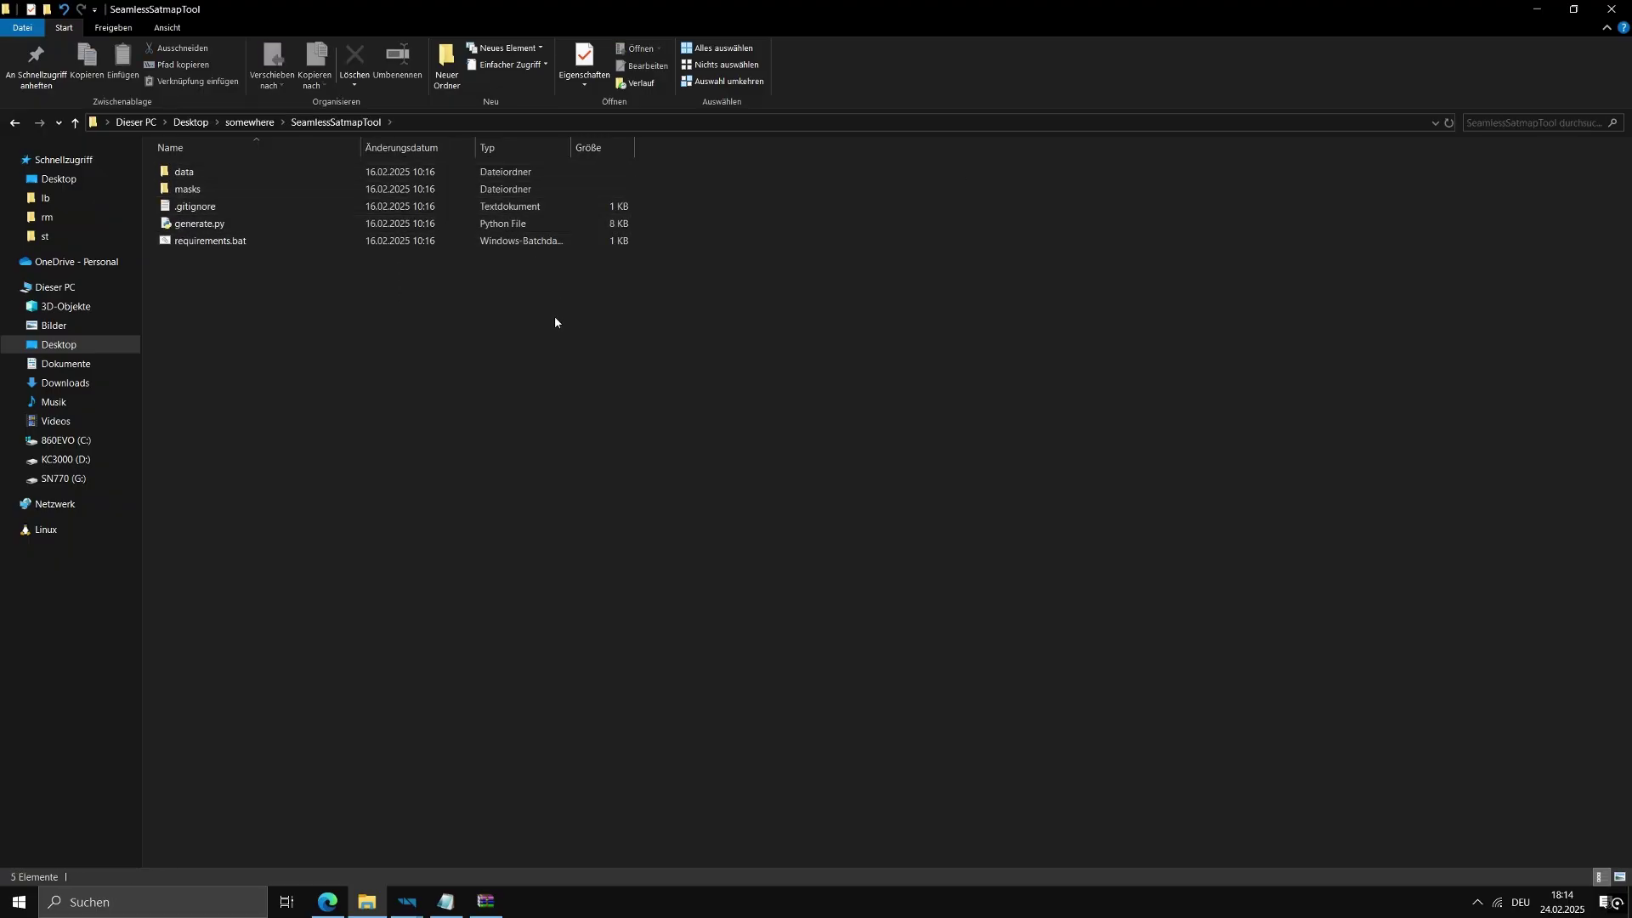
{"action": "left_click", "coordinate": [543, 241]}
{"action": "left_click", "coordinate": [542, 222]}
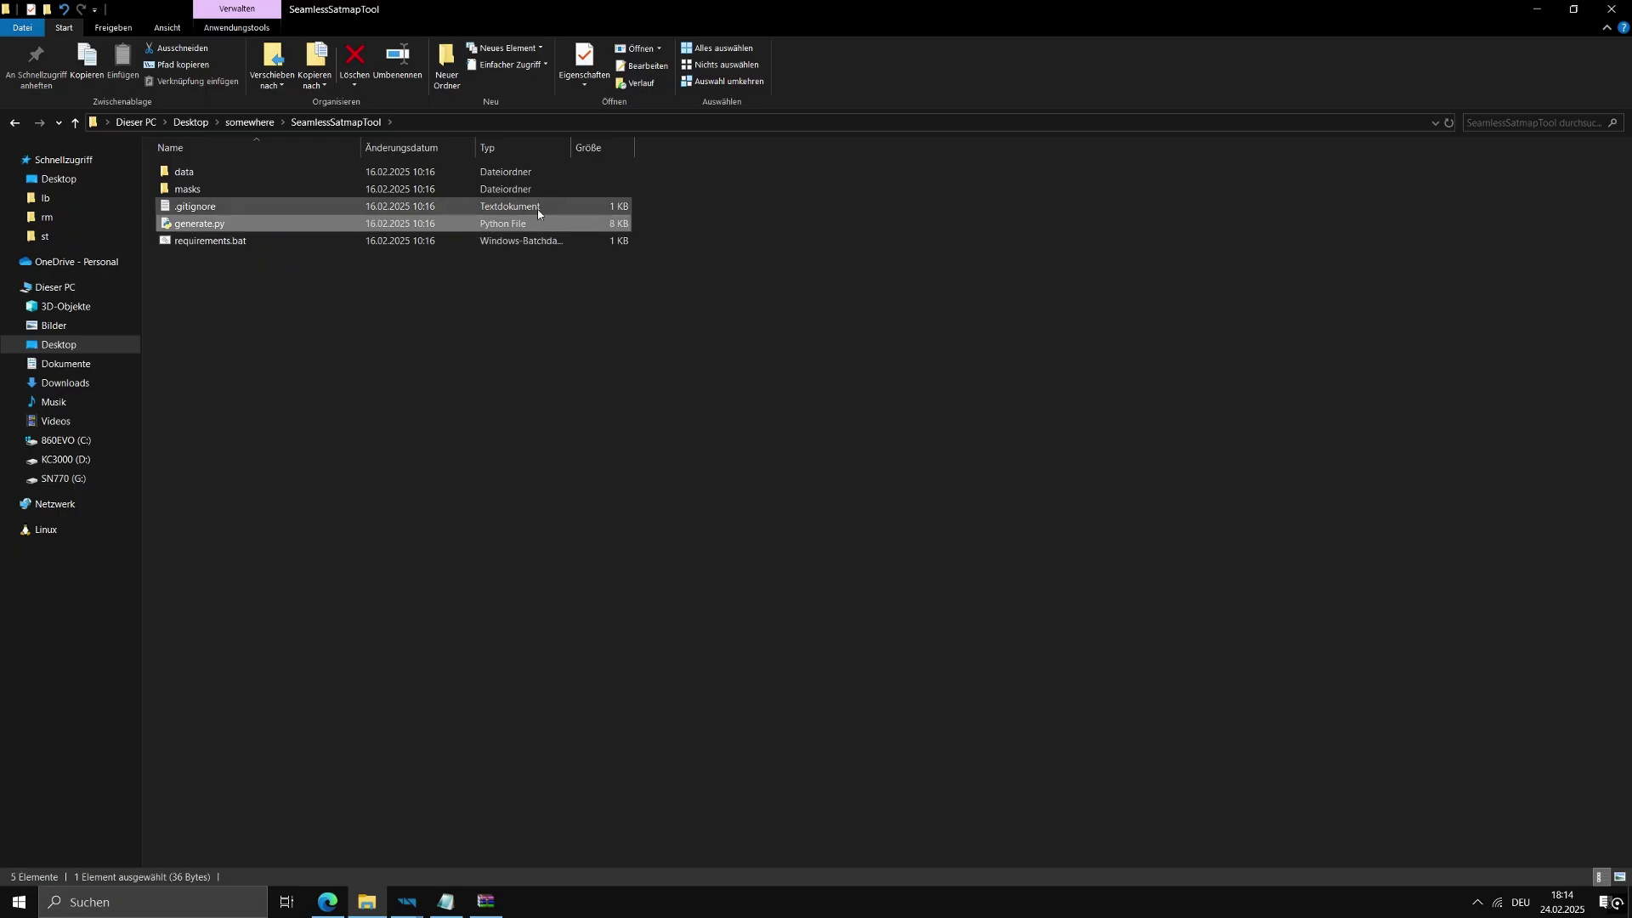
{"action": "left_click", "coordinate": [539, 209]}
{"action": "left_click", "coordinate": [535, 188]}
{"action": "left_click", "coordinate": [533, 174]}
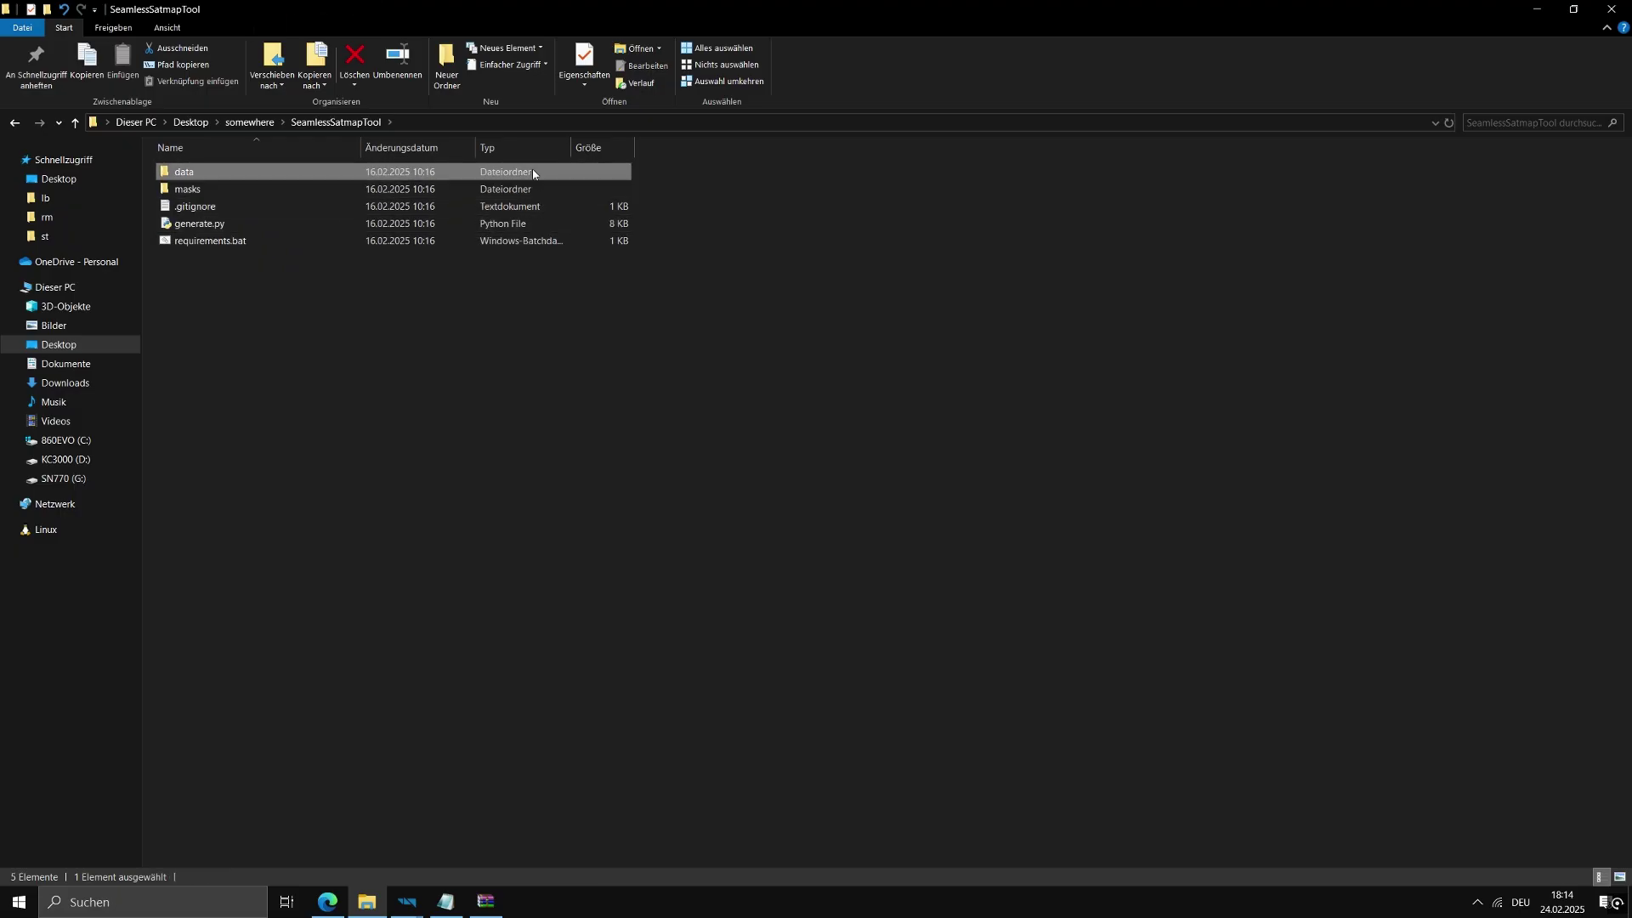
{"action": "left_click", "coordinate": [535, 188]}
{"action": "left_click", "coordinate": [415, 814]}
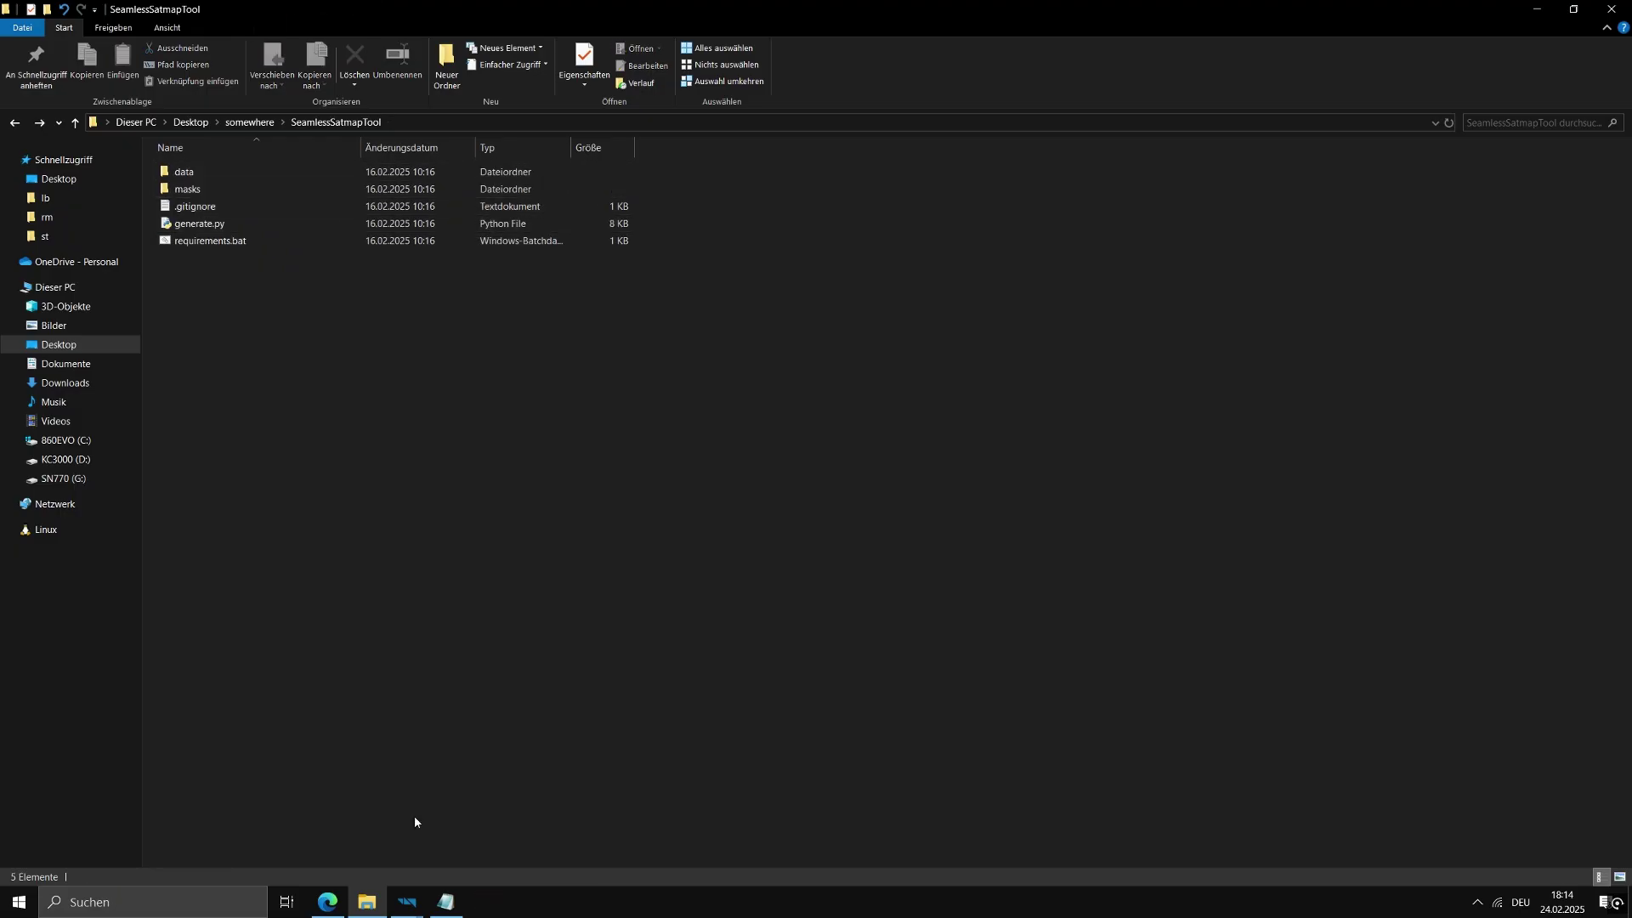
Switch to the World Editor with the Seitenbuch world and open the Terrain Tool's paint settings
{"action": "left_click", "coordinate": [407, 902]}
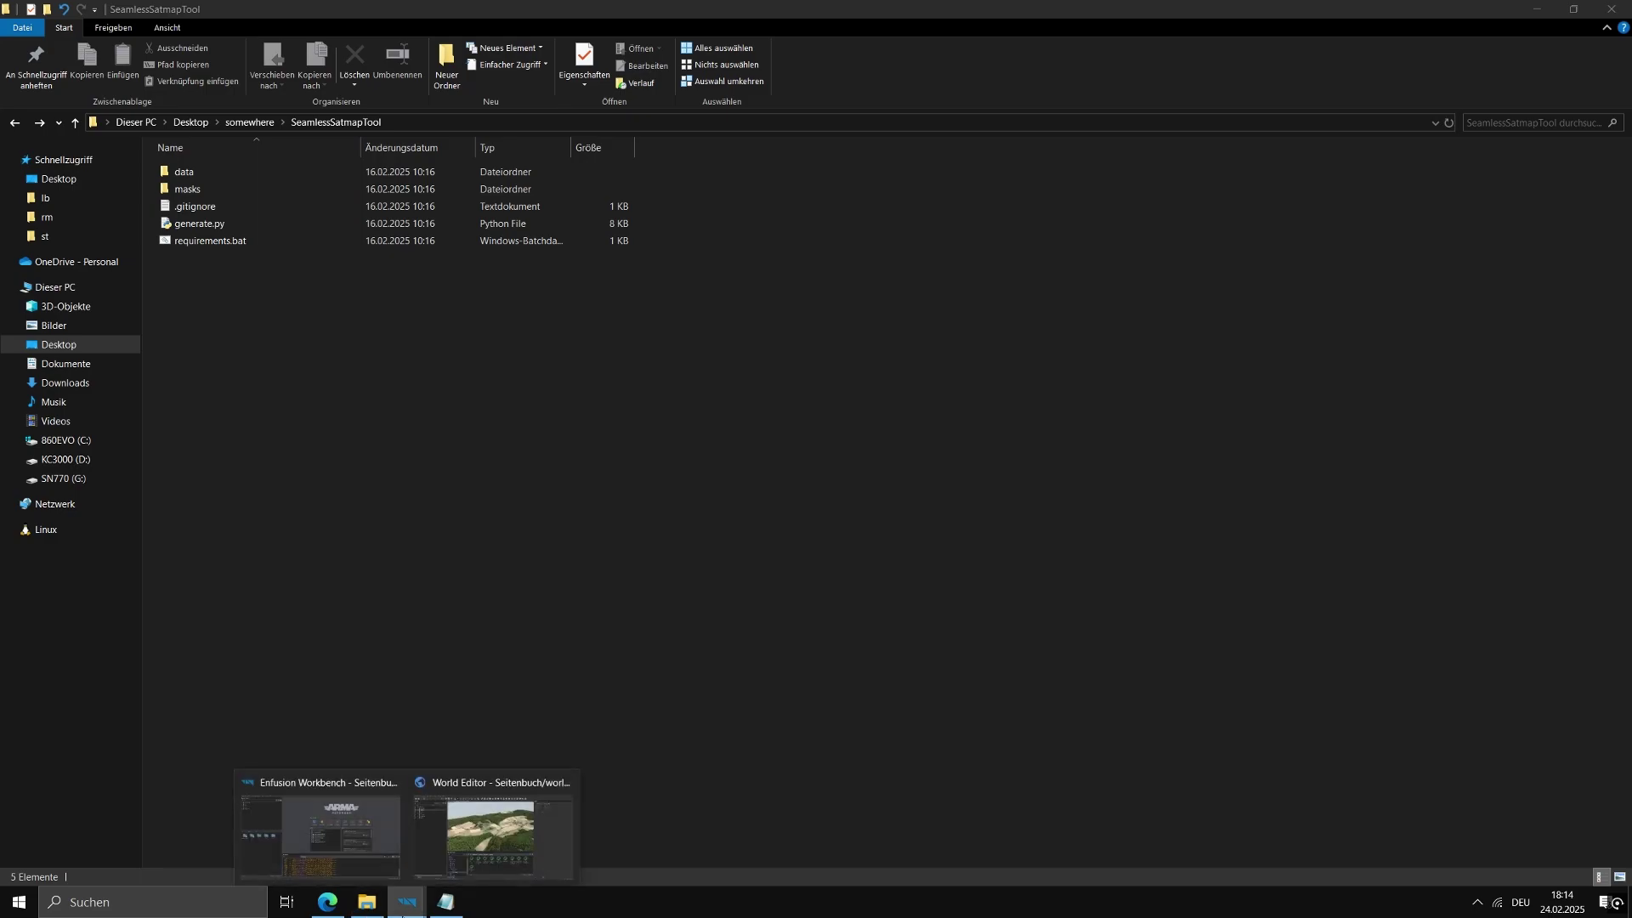
{"action": "left_click", "coordinate": [466, 834]}
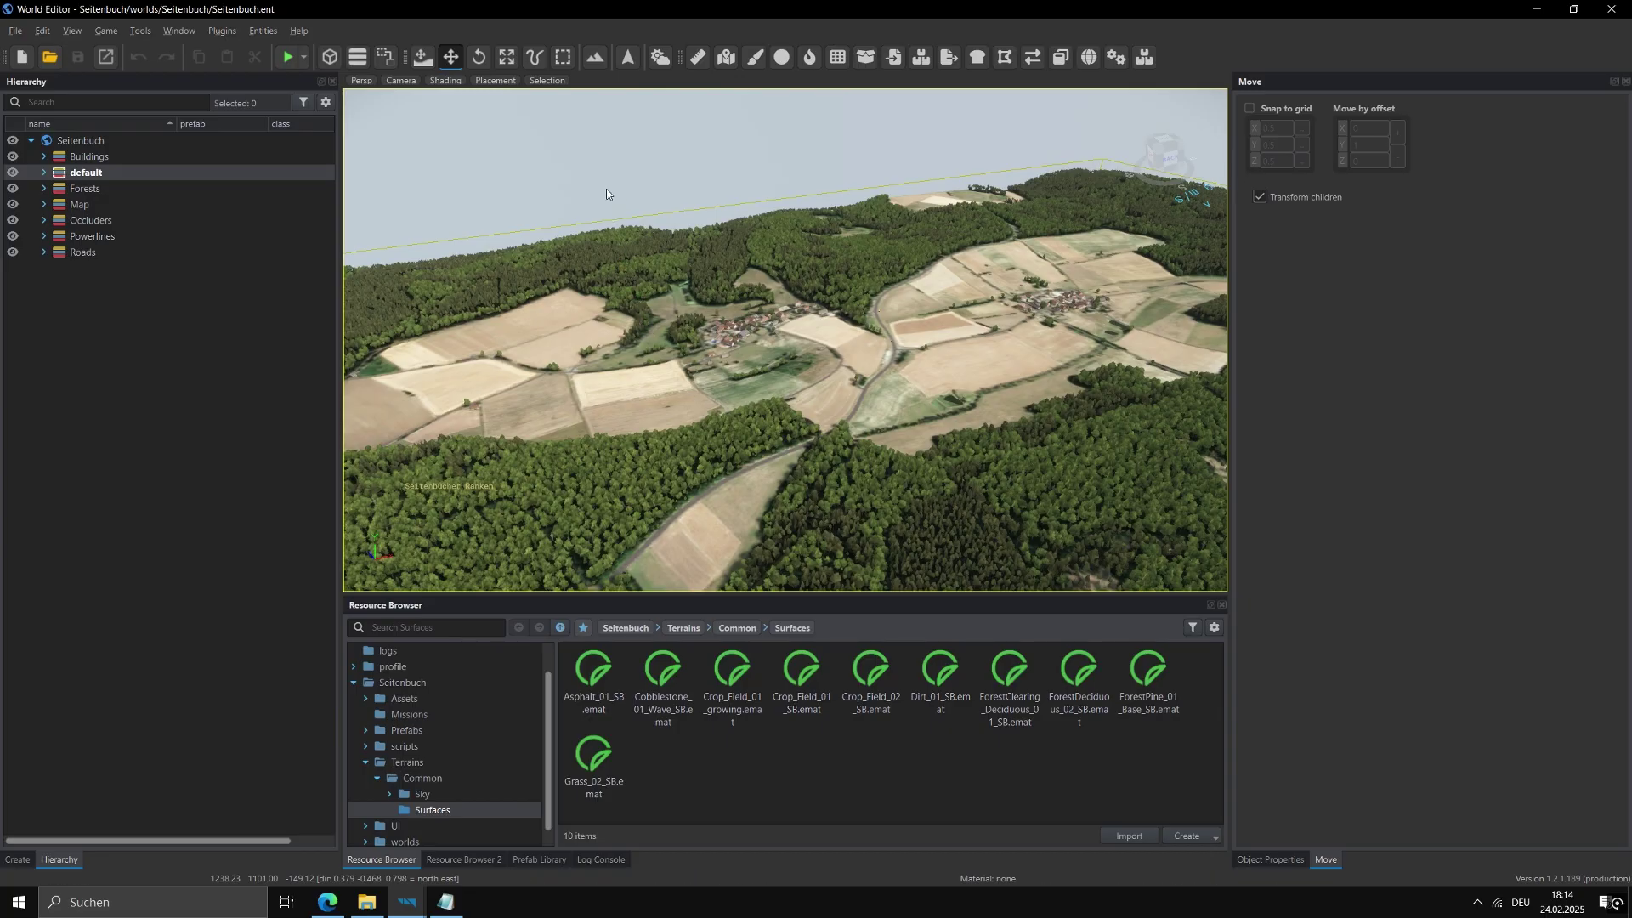
{"action": "left_click", "coordinate": [595, 58]}
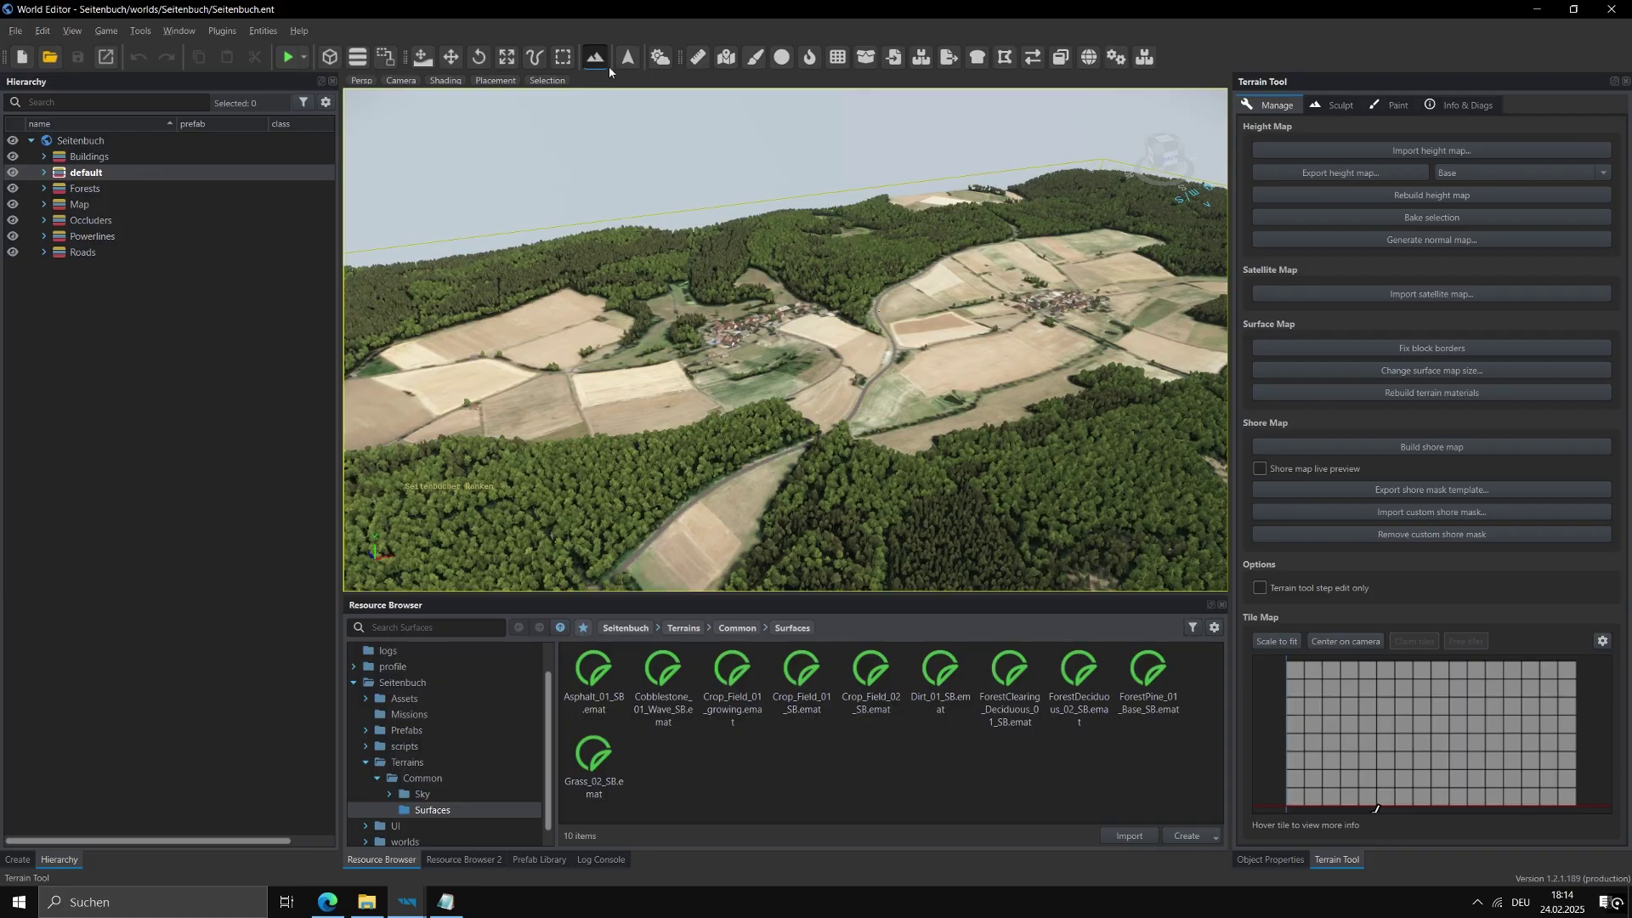
{"action": "left_click", "coordinate": [1399, 106]}
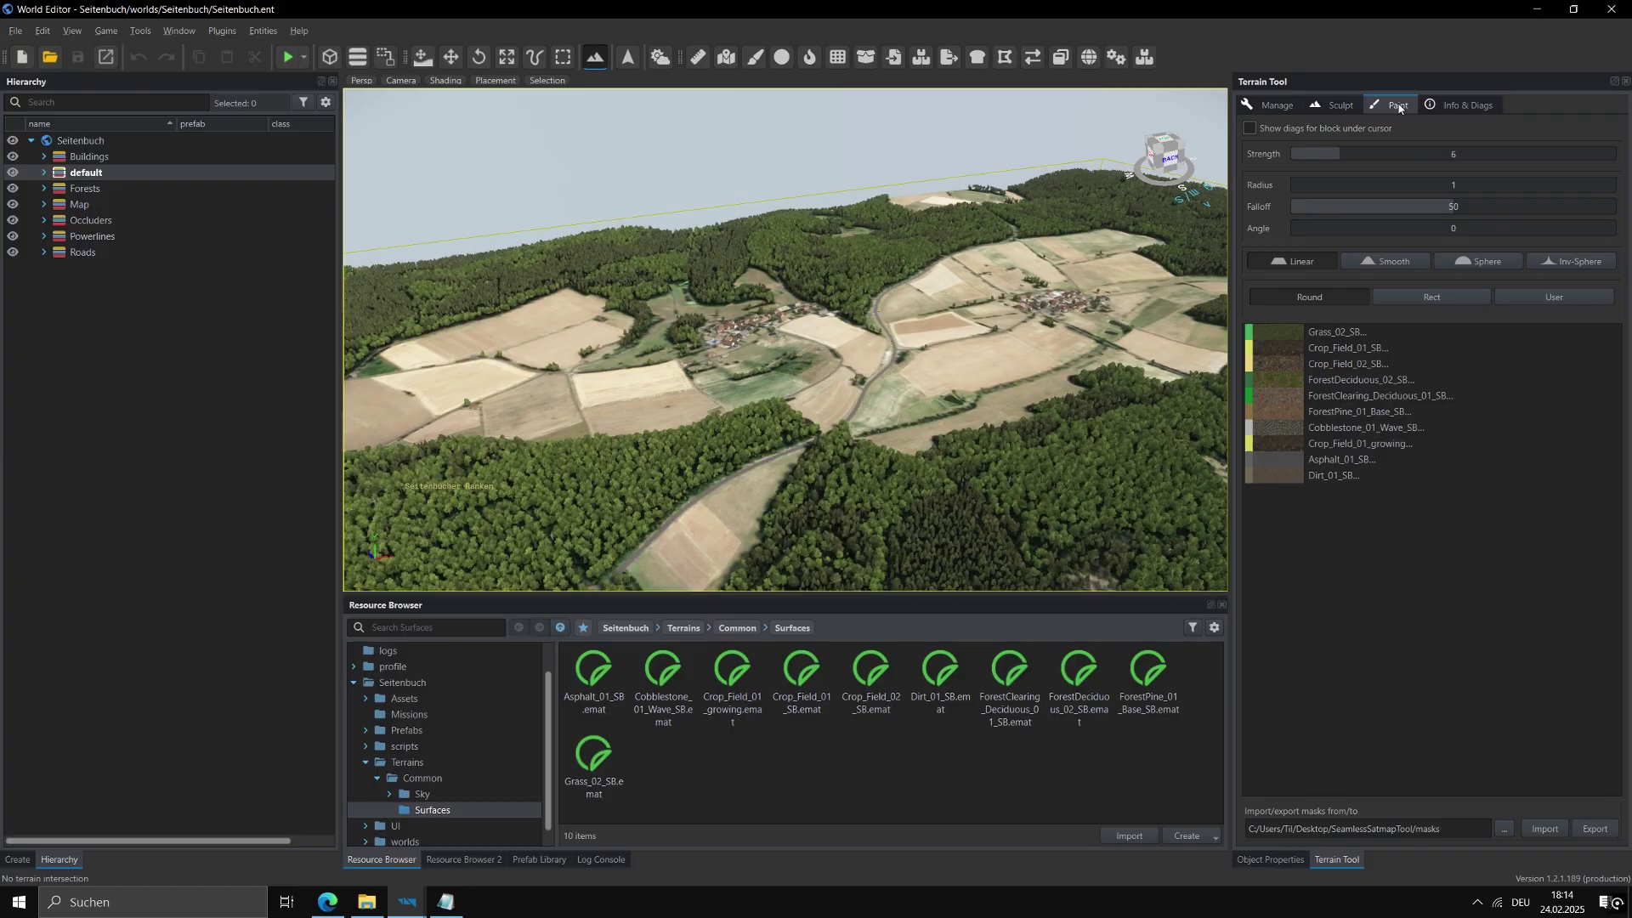
Set the mask directory to Desktop/somewhere/SeamlessSatmapTool/masks and export the terrain's surface masks there
{"action": "left_click", "coordinate": [1504, 828]}
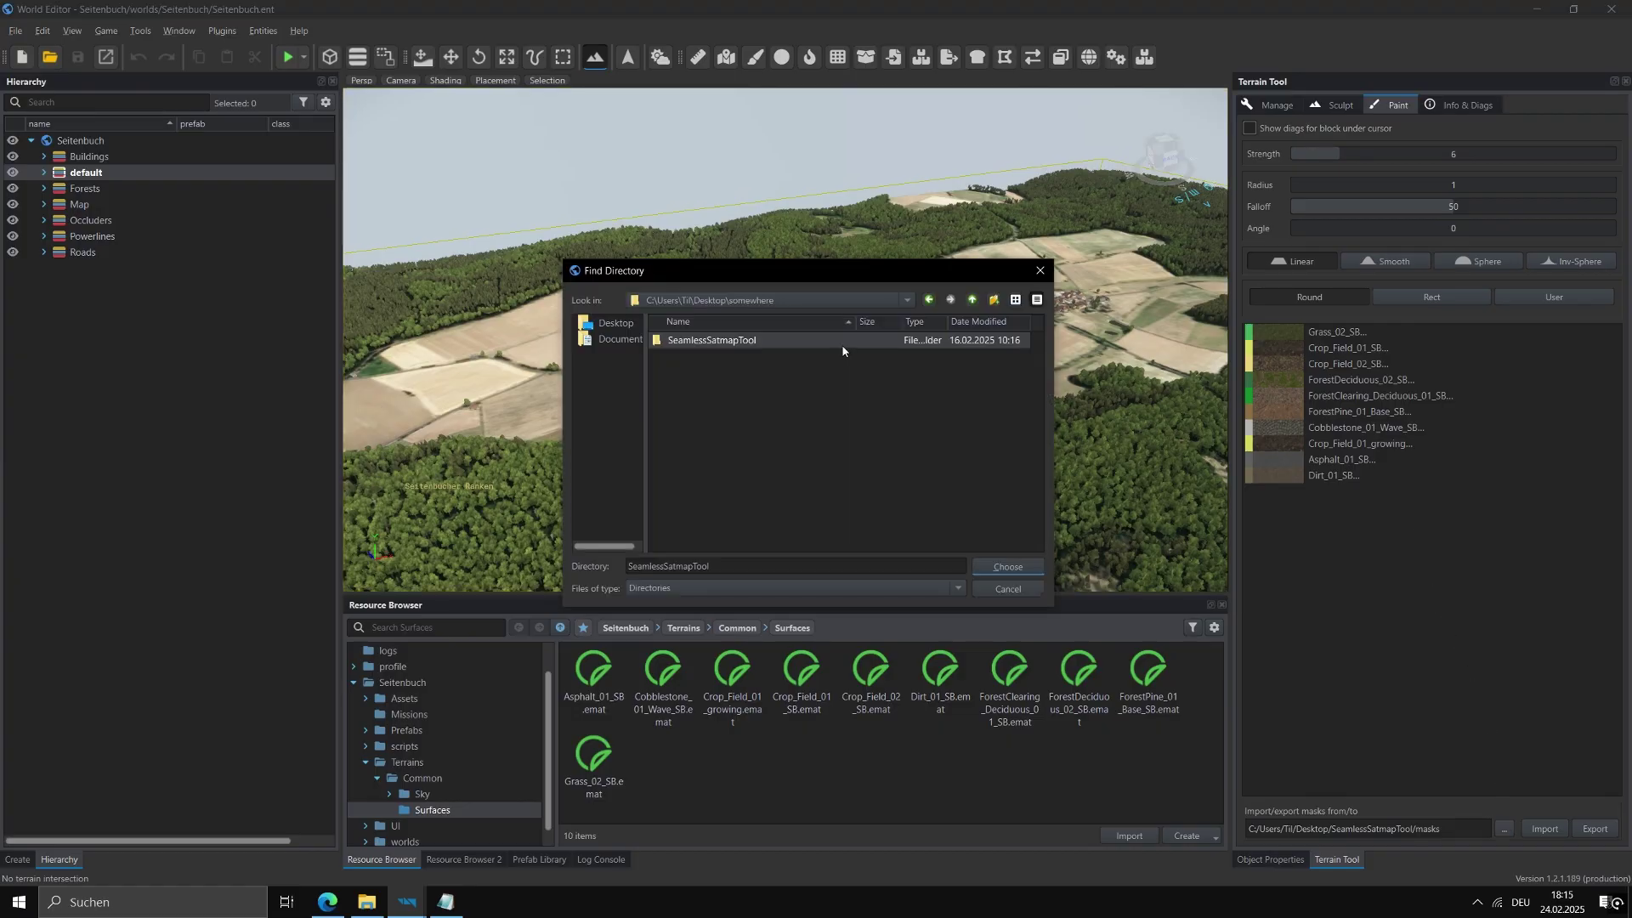
{"action": "double_click", "coordinate": [842, 343]}
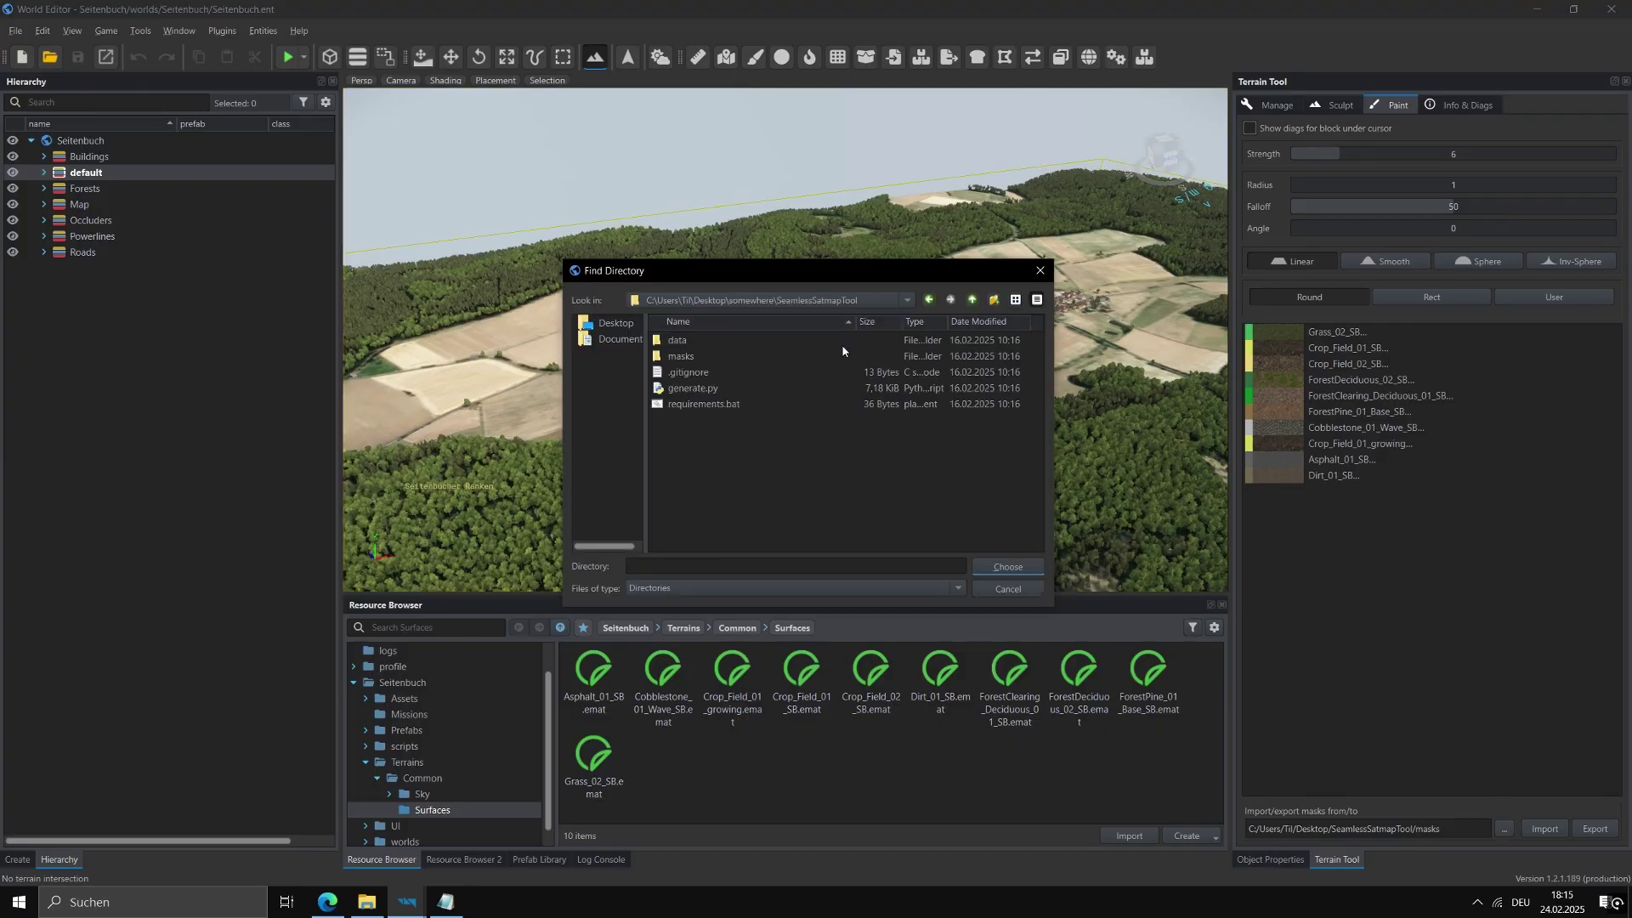
{"action": "left_click", "coordinate": [836, 360]}
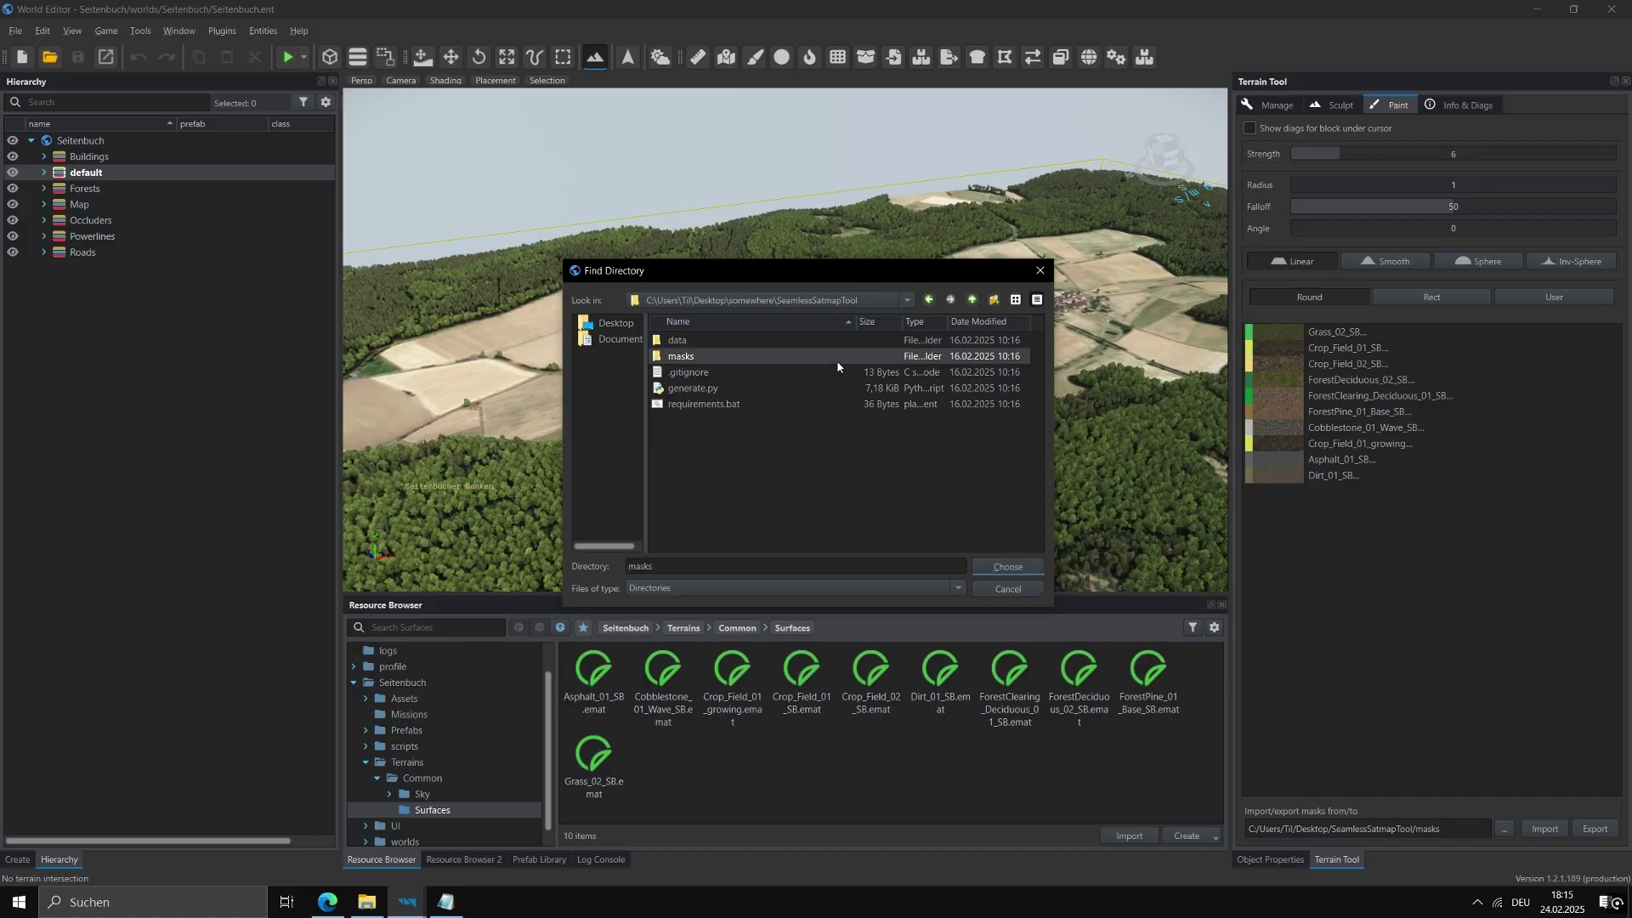
{"action": "double_click", "coordinate": [836, 359]}
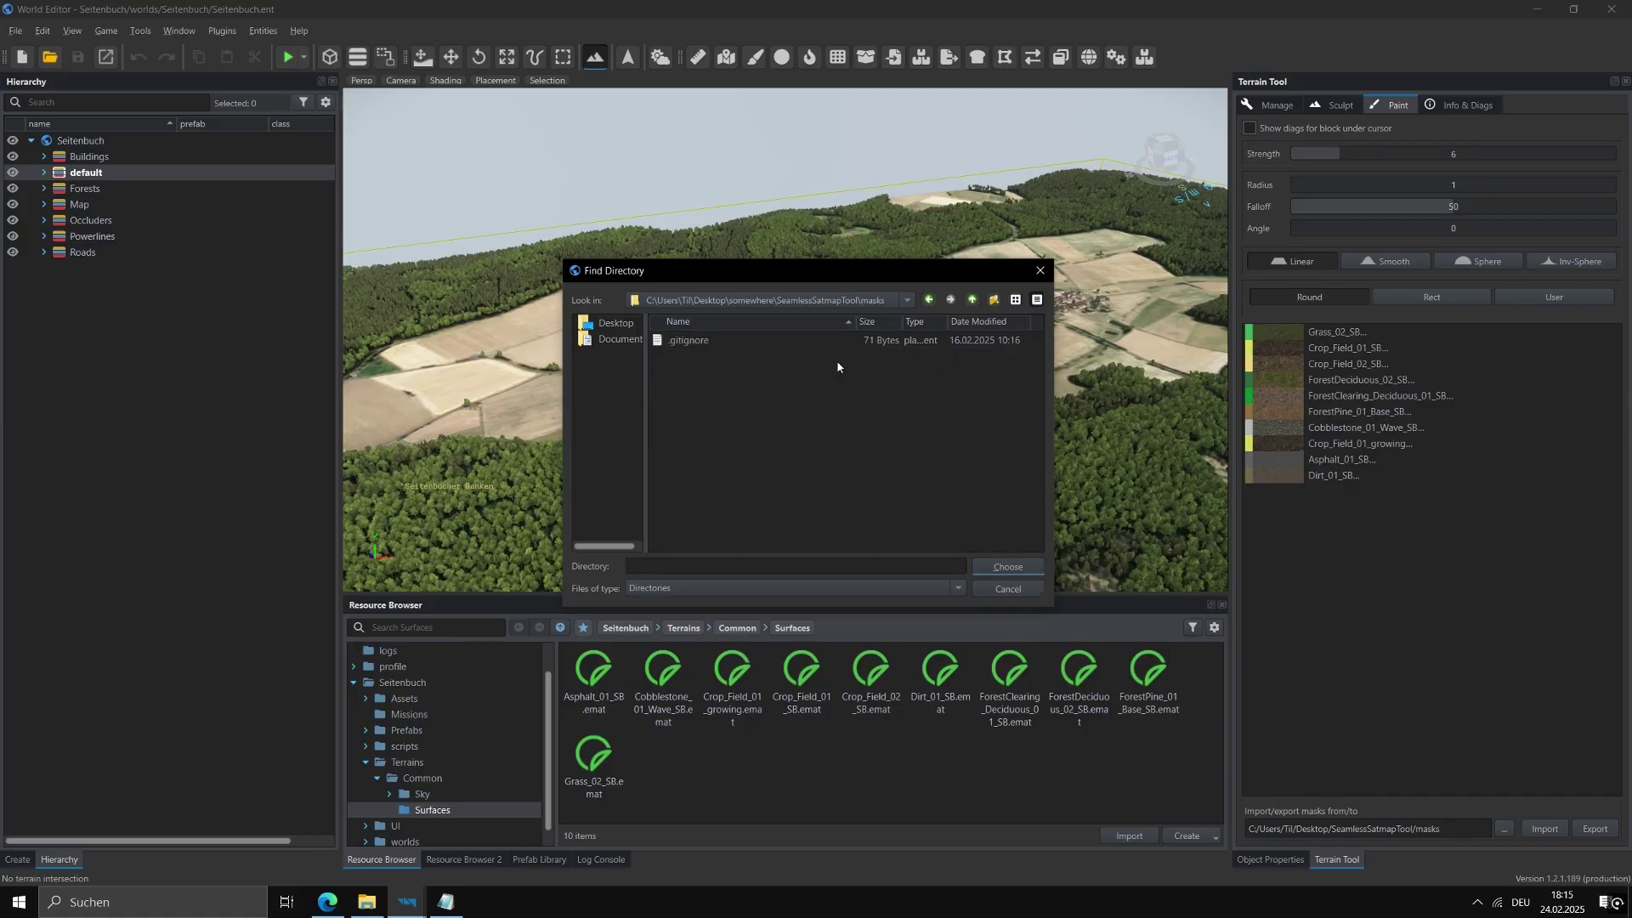
{"action": "left_click", "coordinate": [1011, 566]}
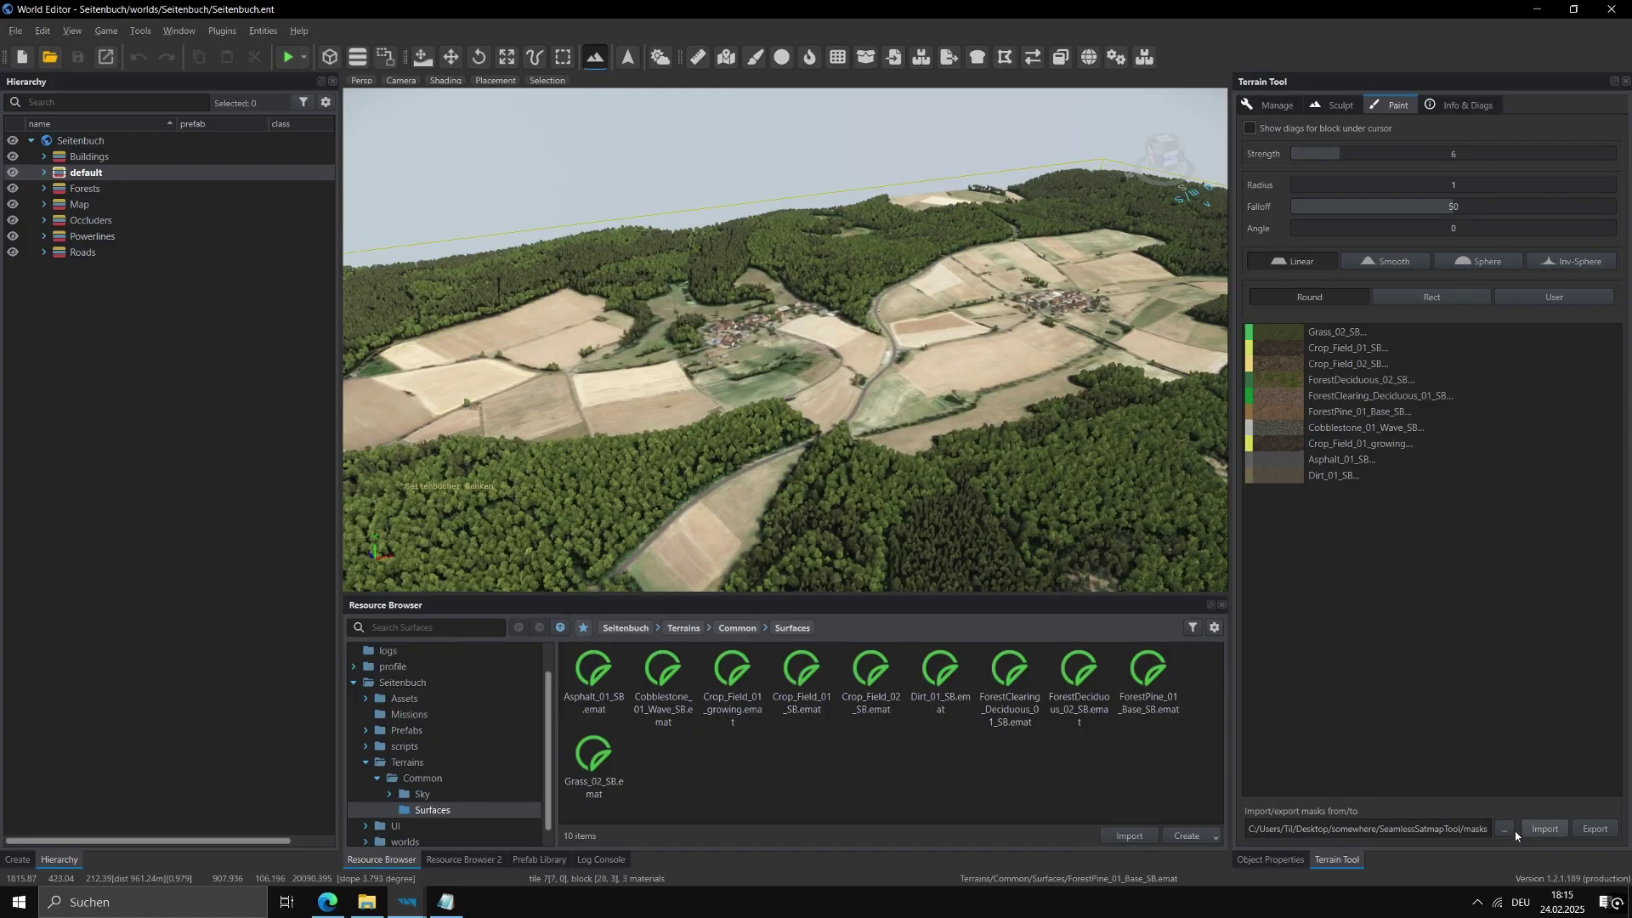
{"action": "left_click", "coordinate": [1595, 830]}
Look up the terrain's total height map dimensions in metres in the Terrain Tool's general info
{"action": "left_click", "coordinate": [1455, 111]}
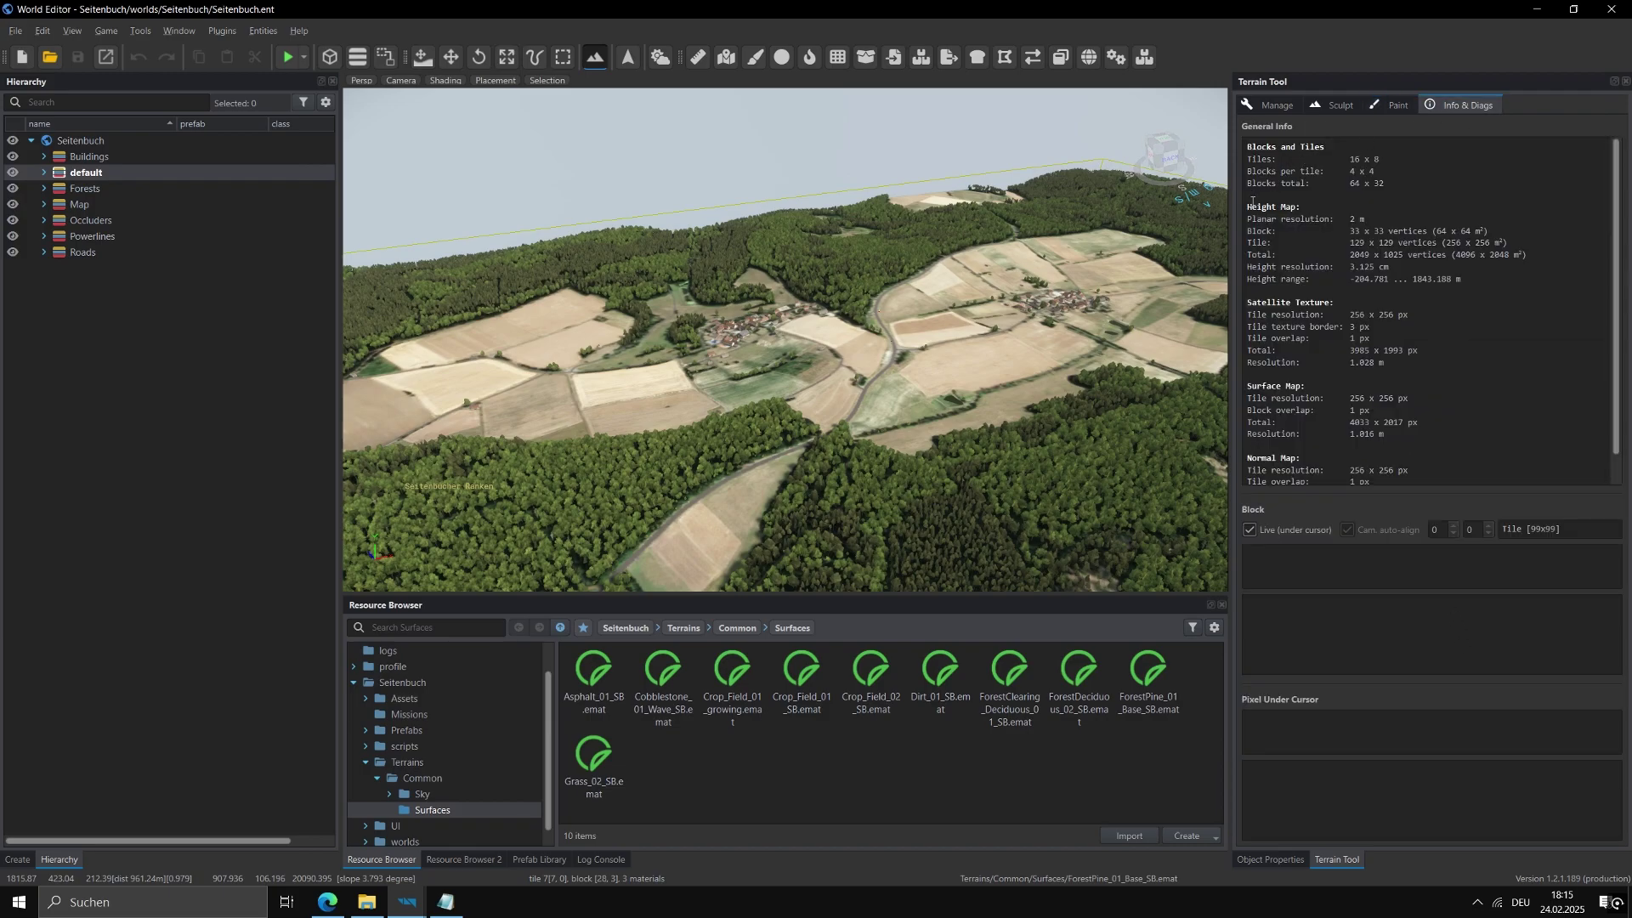
{"action": "left_click_drag", "start_coordinate": [1249, 207], "coordinate": [1304, 205]}
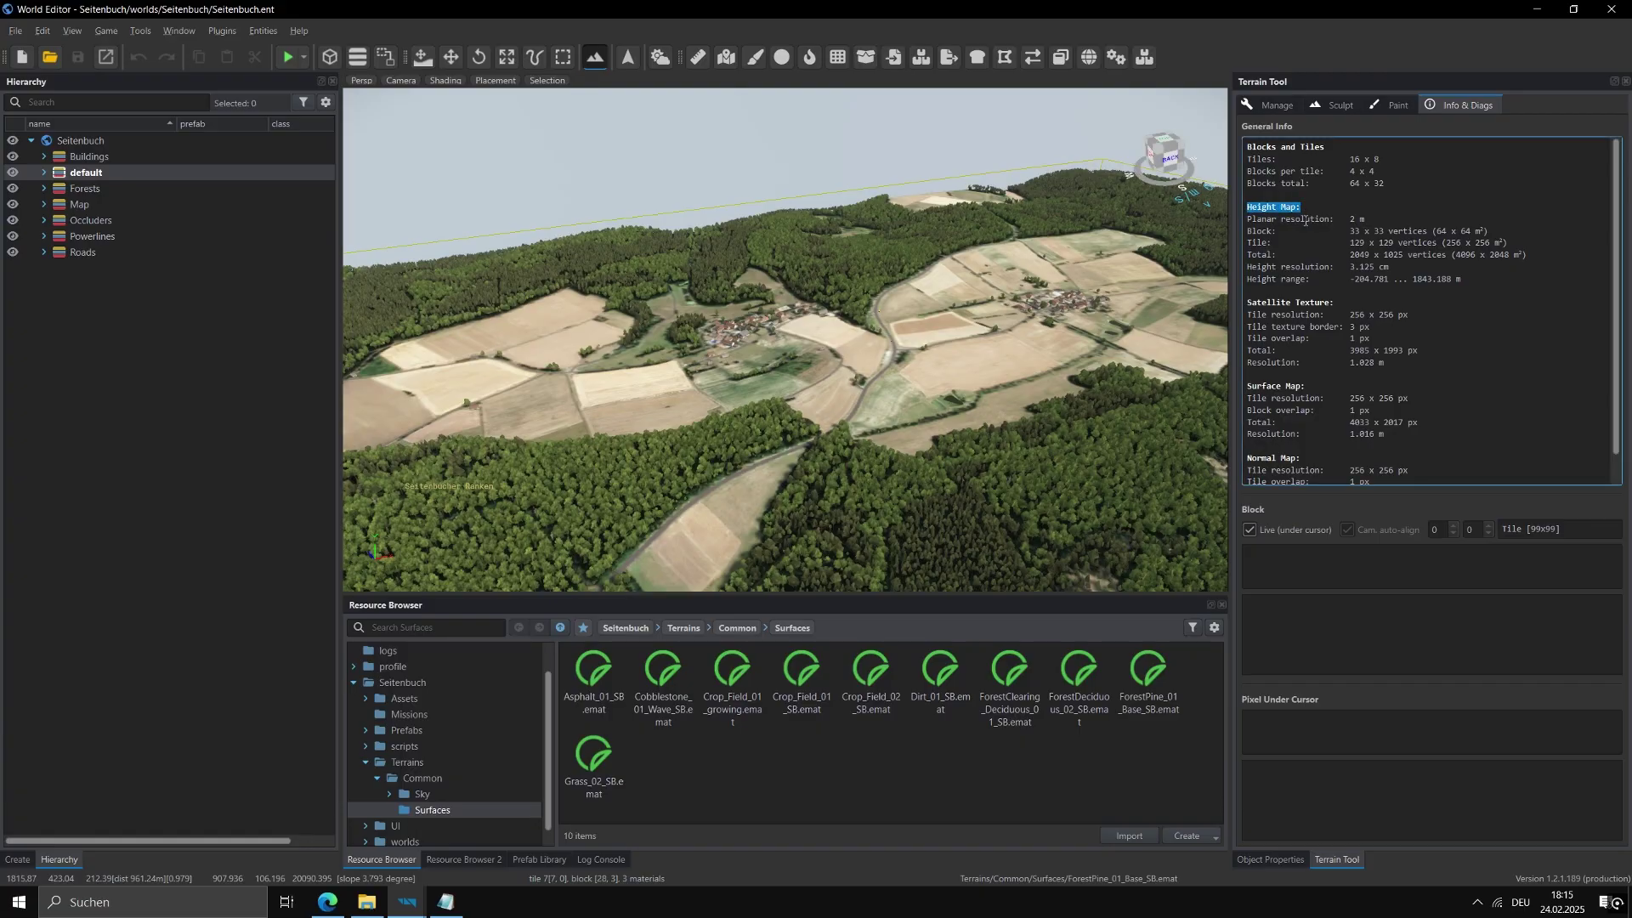
{"action": "left_click_drag", "start_coordinate": [1247, 254], "coordinate": [1272, 254]}
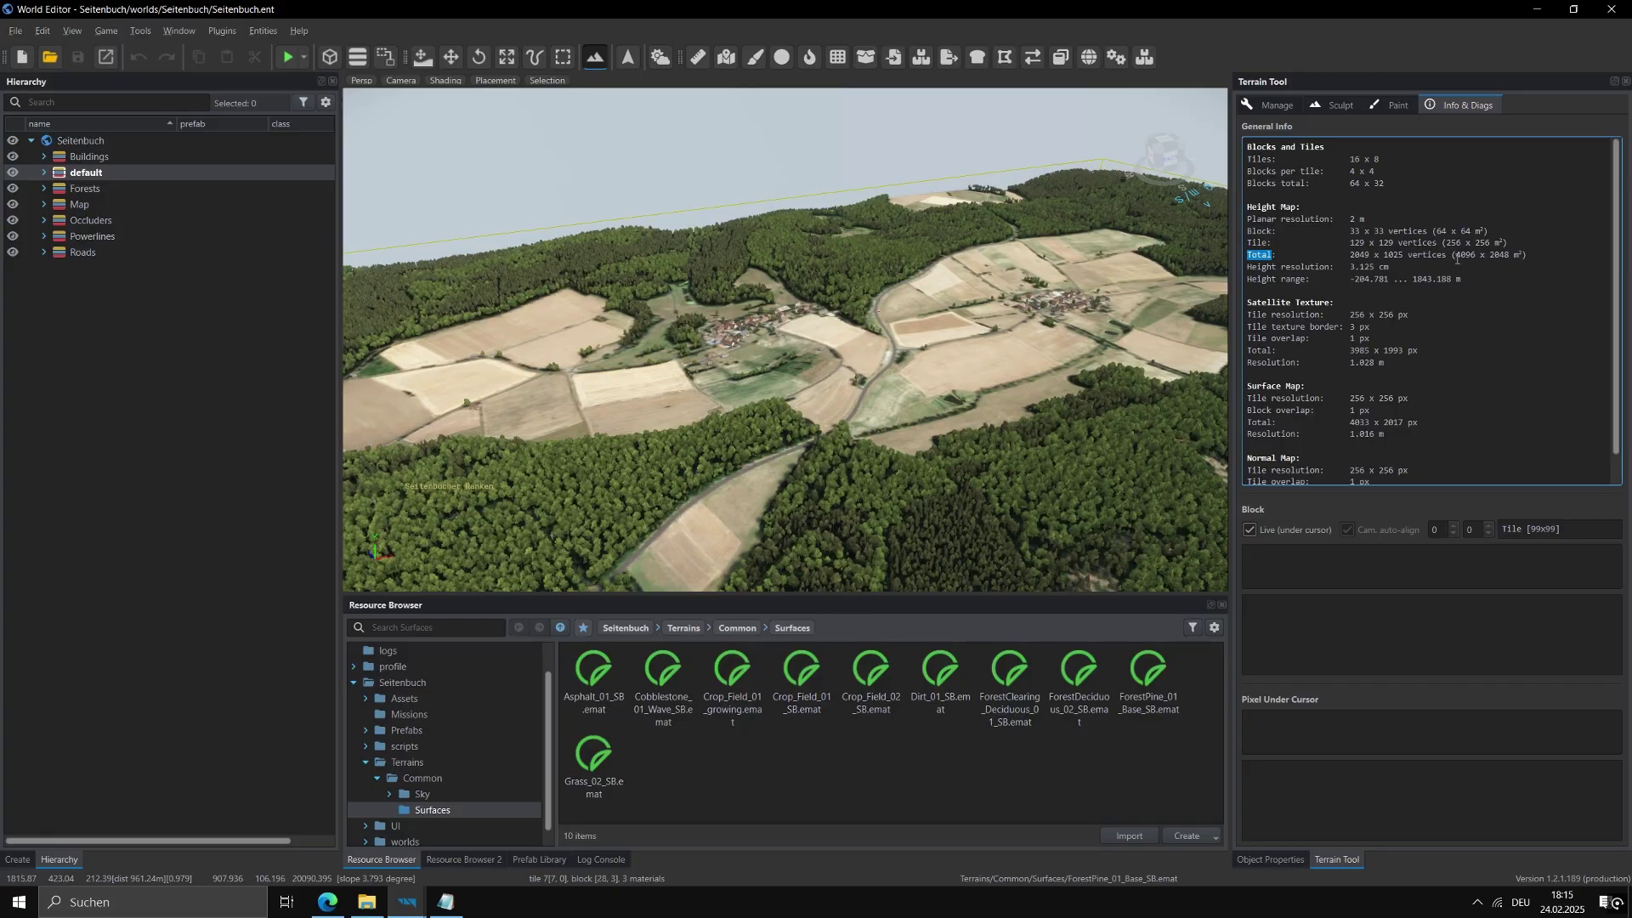
{"action": "left_click_drag", "start_coordinate": [1455, 255], "coordinate": [1522, 255]}
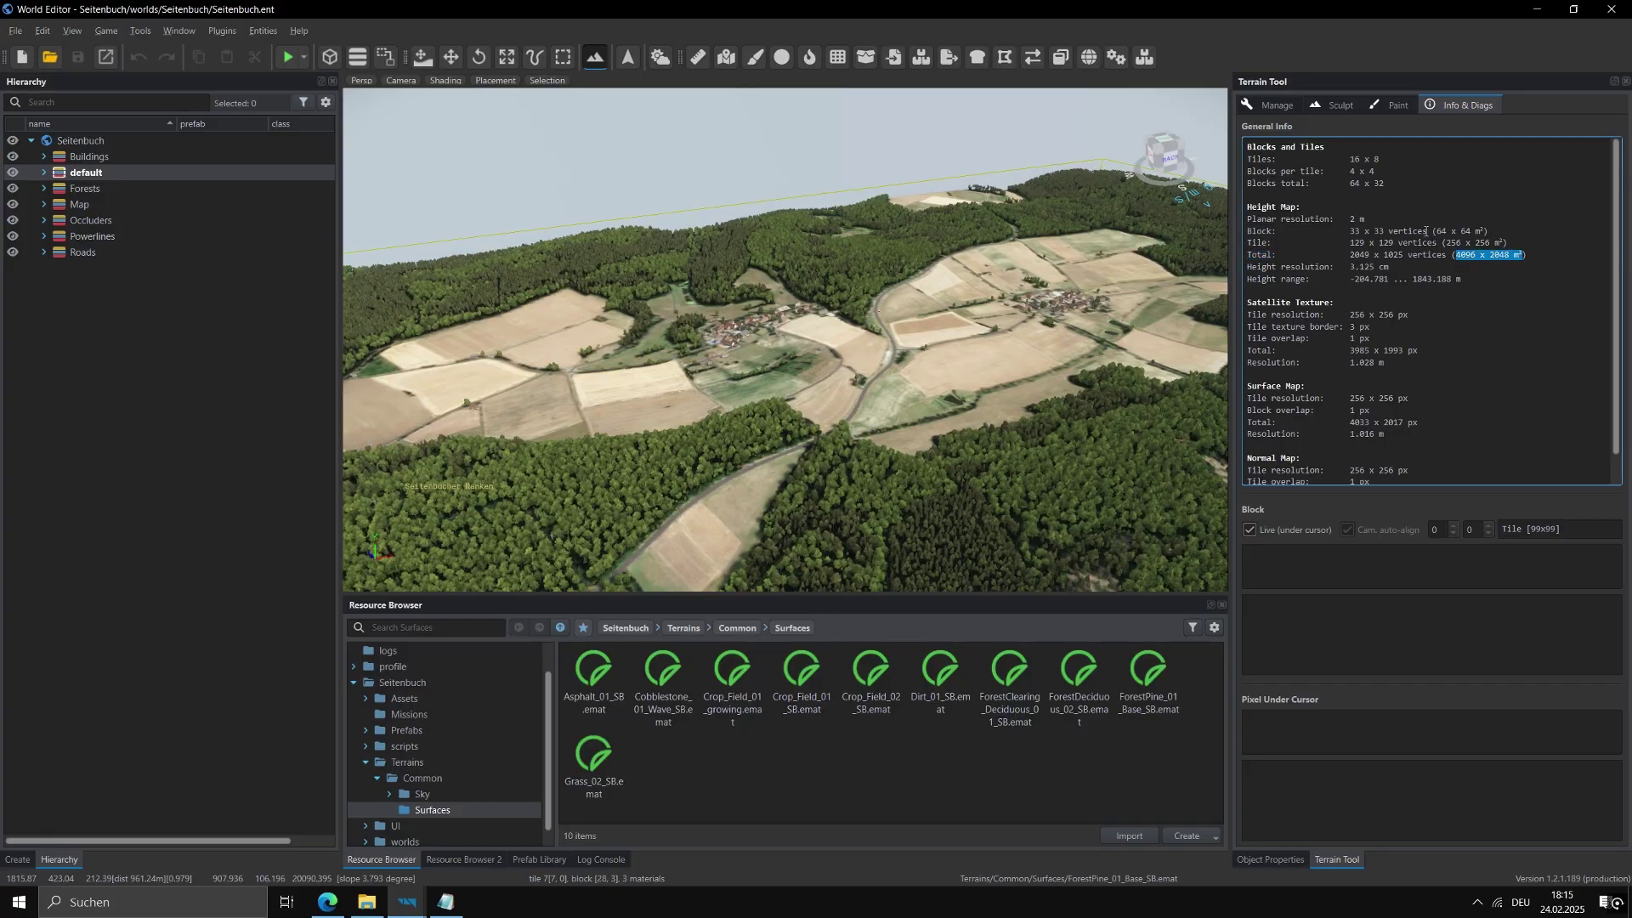
Review the surface materials available for terrain painting, including Grass_02_SB, Dirt_01_SB and Crop_Field_01_growing
{"action": "left_click", "coordinate": [1393, 104]}
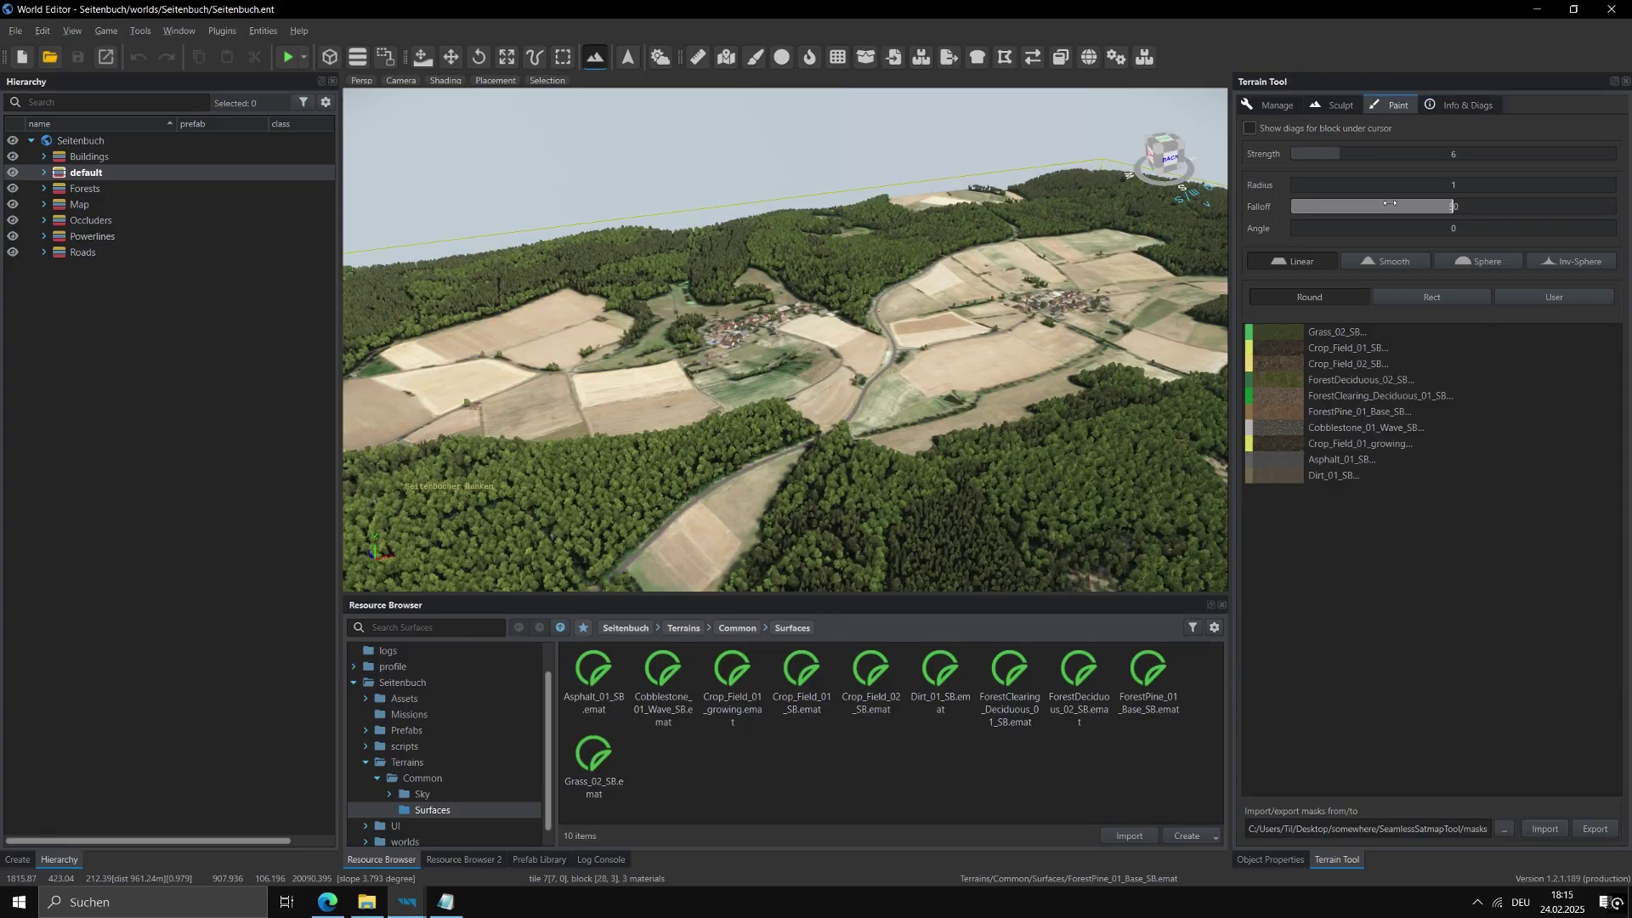
{"action": "left_click", "coordinate": [1378, 332]}
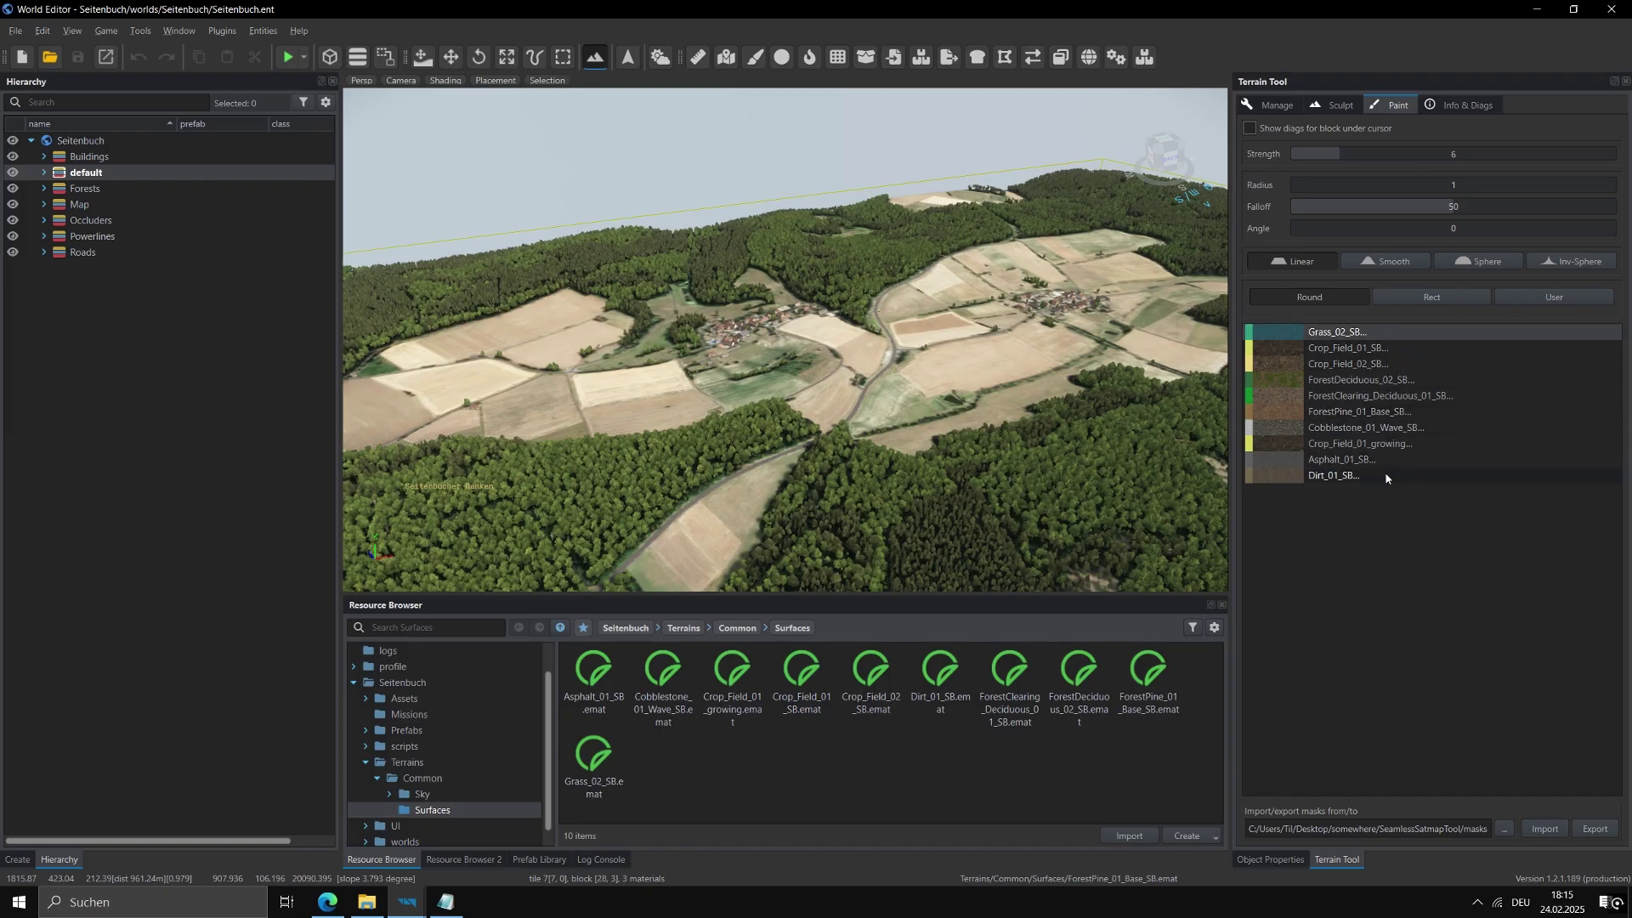
{"action": "left_click", "coordinate": [1360, 475]}
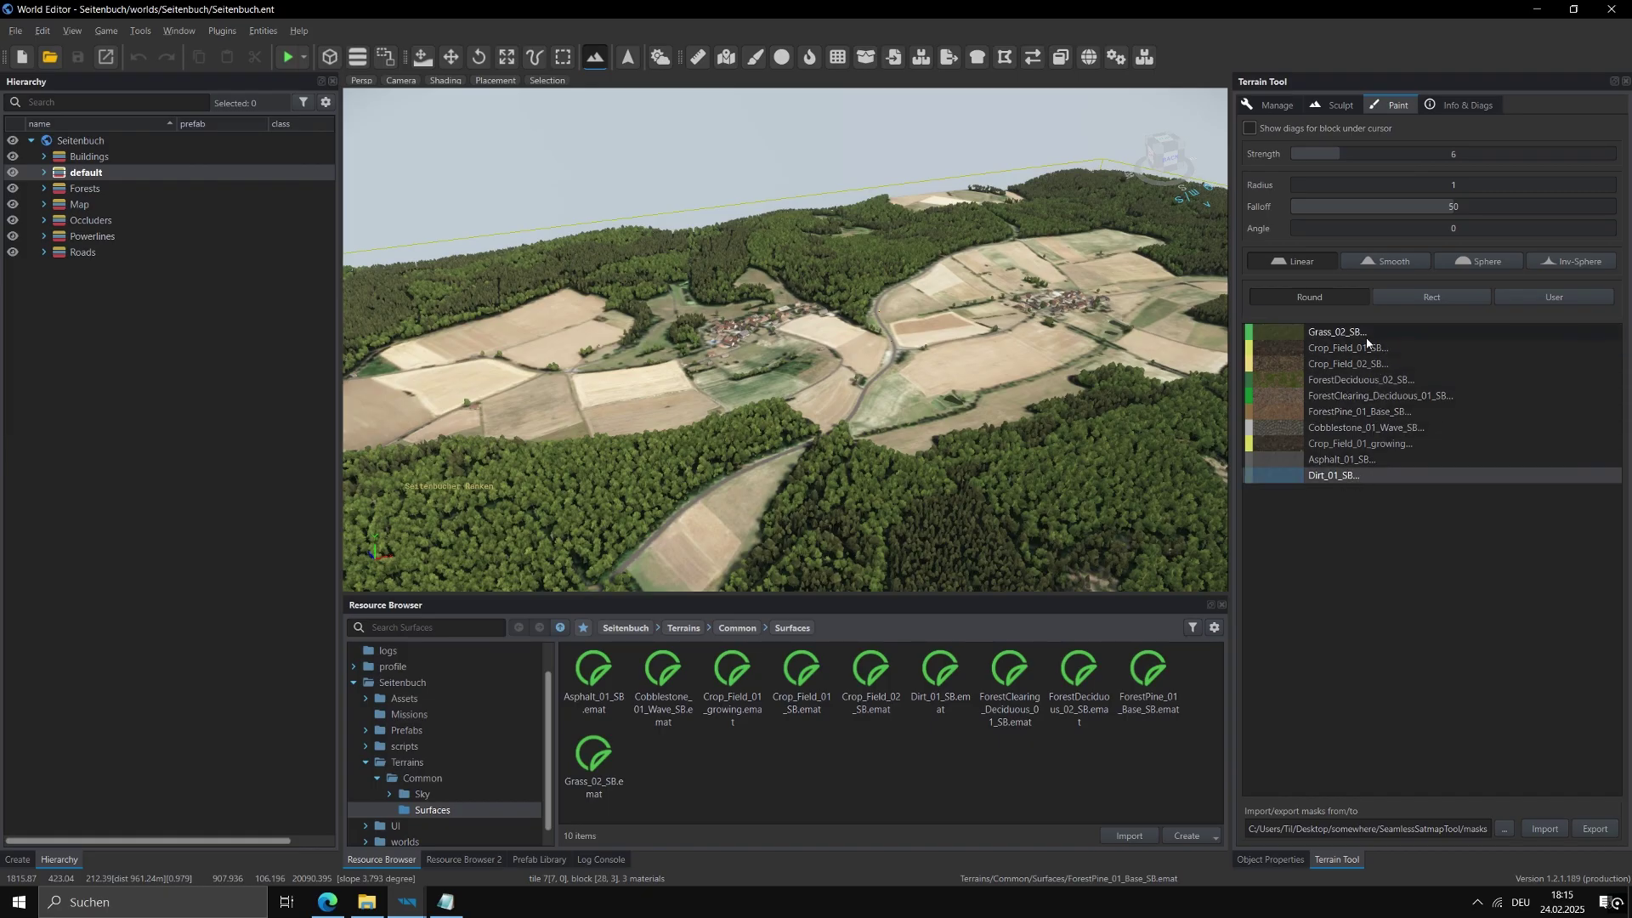
{"action": "left_click", "coordinate": [1297, 444]}
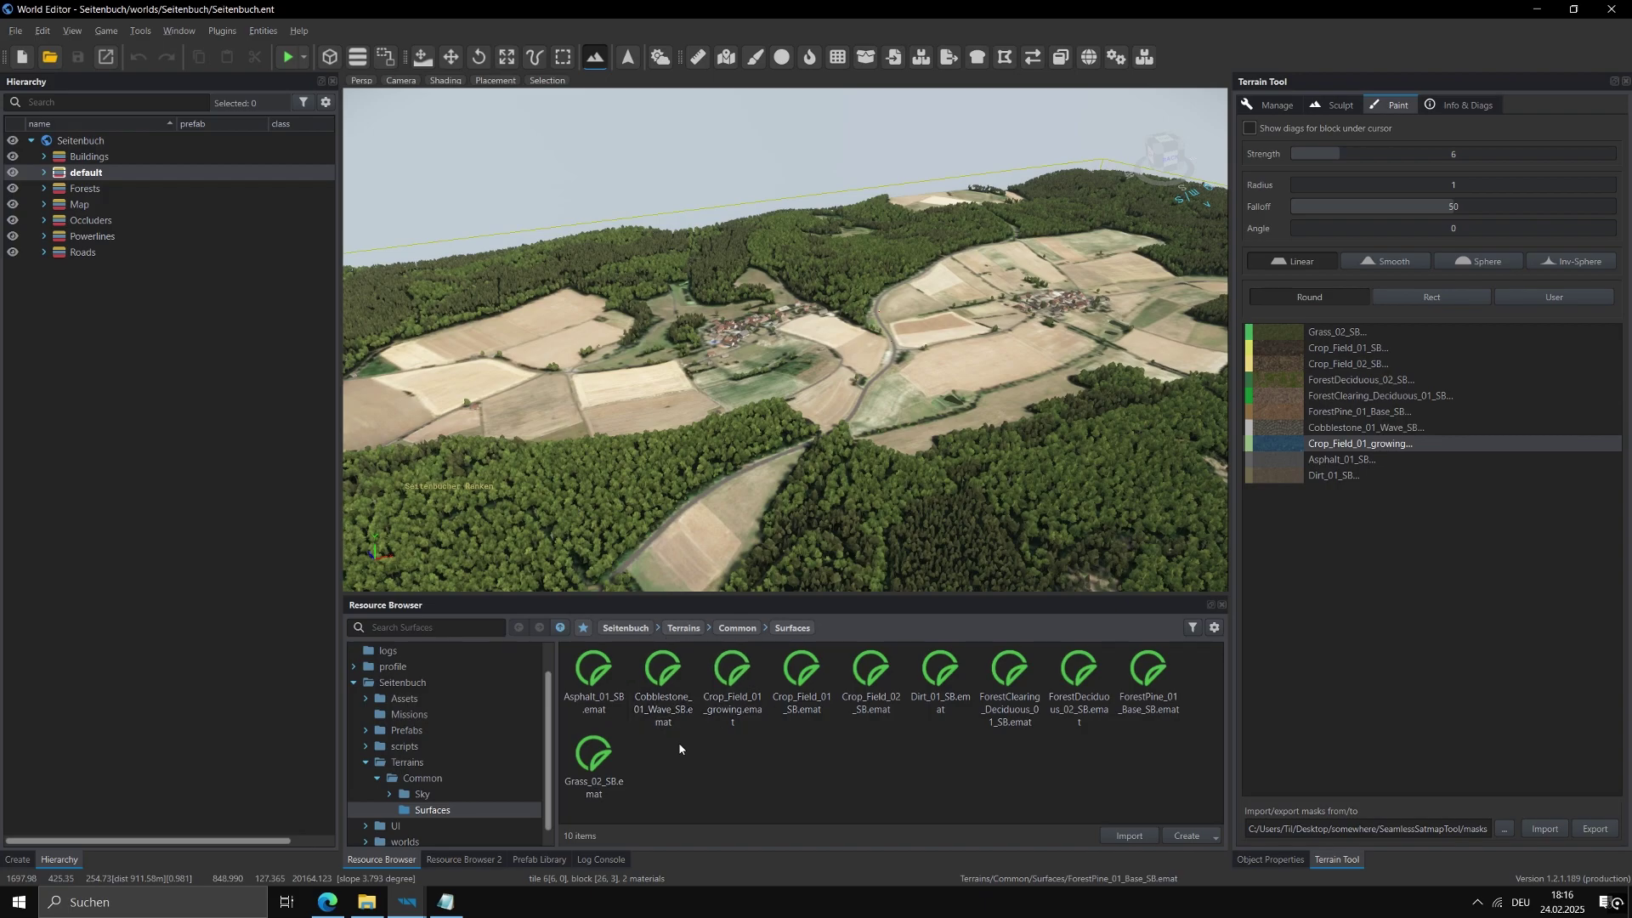
Show the Seitenbuch project's Terrains/Common/Surfaces folder with the material files in the Windows file explorer
{"action": "left_click", "coordinate": [597, 774]}
{"action": "left_click", "coordinate": [754, 772]}
{"action": "right_click", "coordinate": [754, 772]}
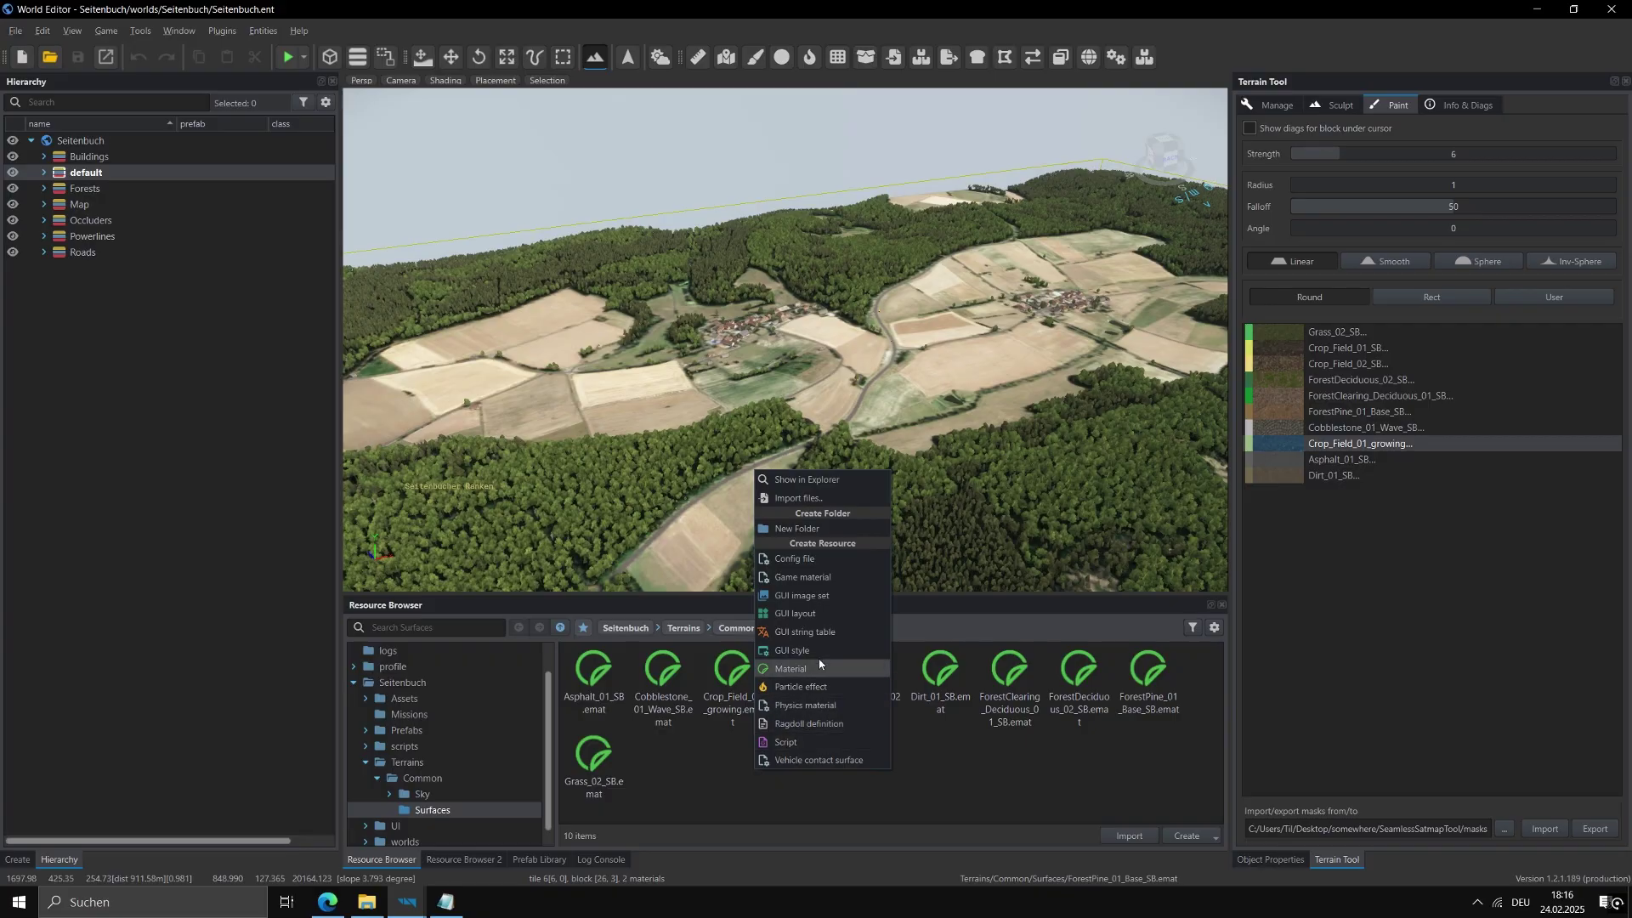
{"action": "left_click", "coordinate": [822, 480]}
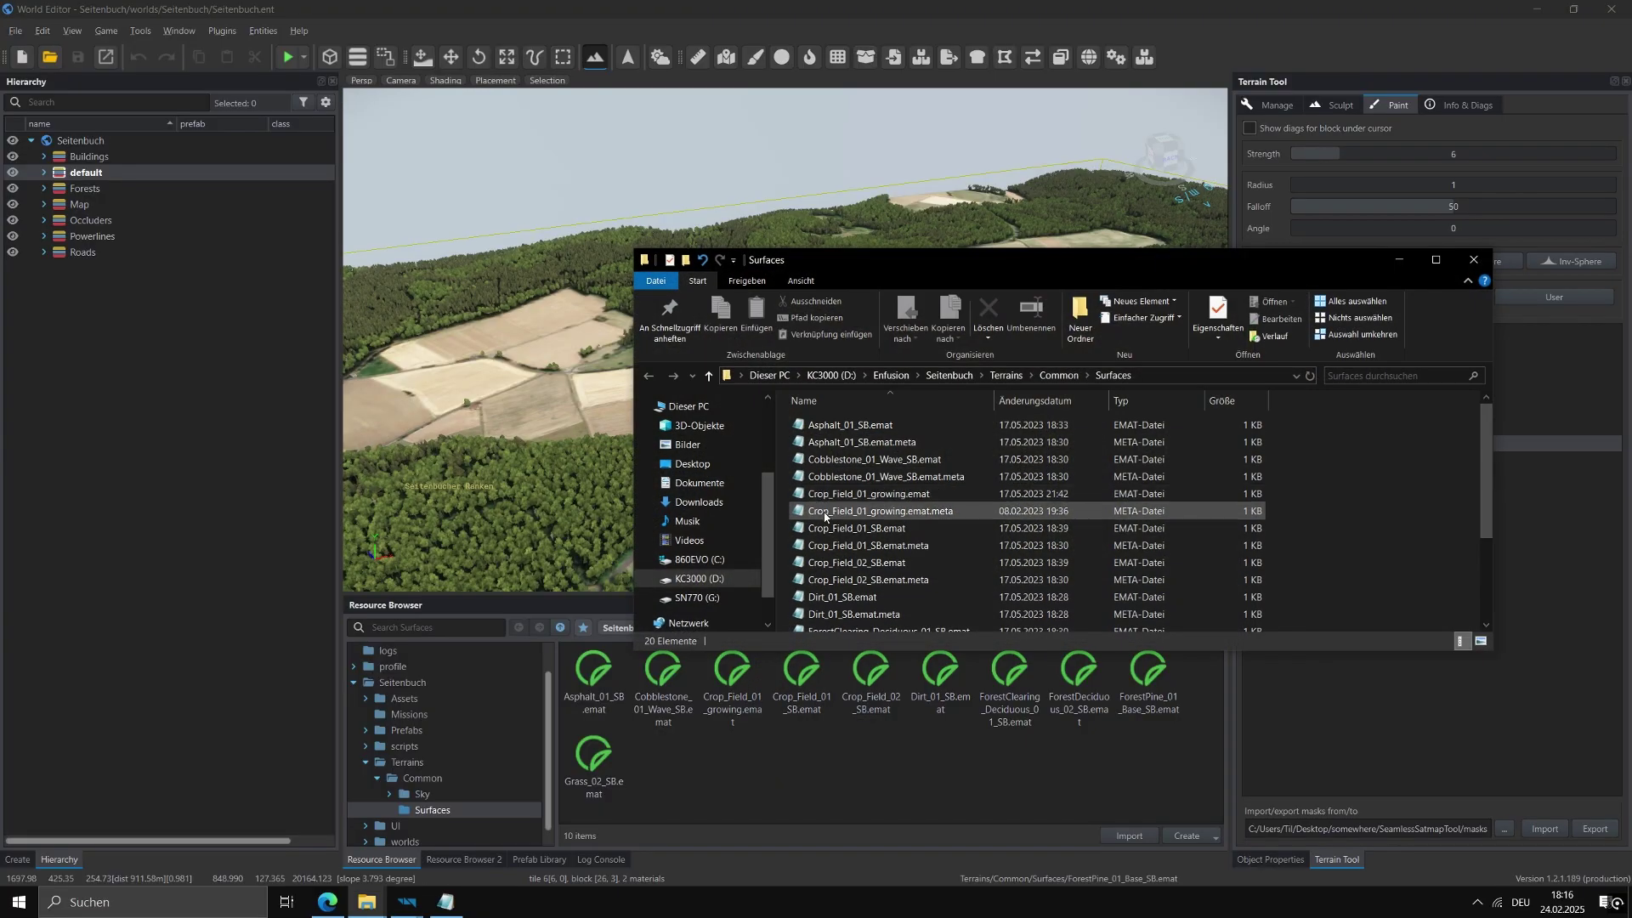
Copy all surface material files from the Seitenbuch Surfaces folder into the SeamlessSatmapTool/data folder
{"action": "key", "text": "ctrl+a"}
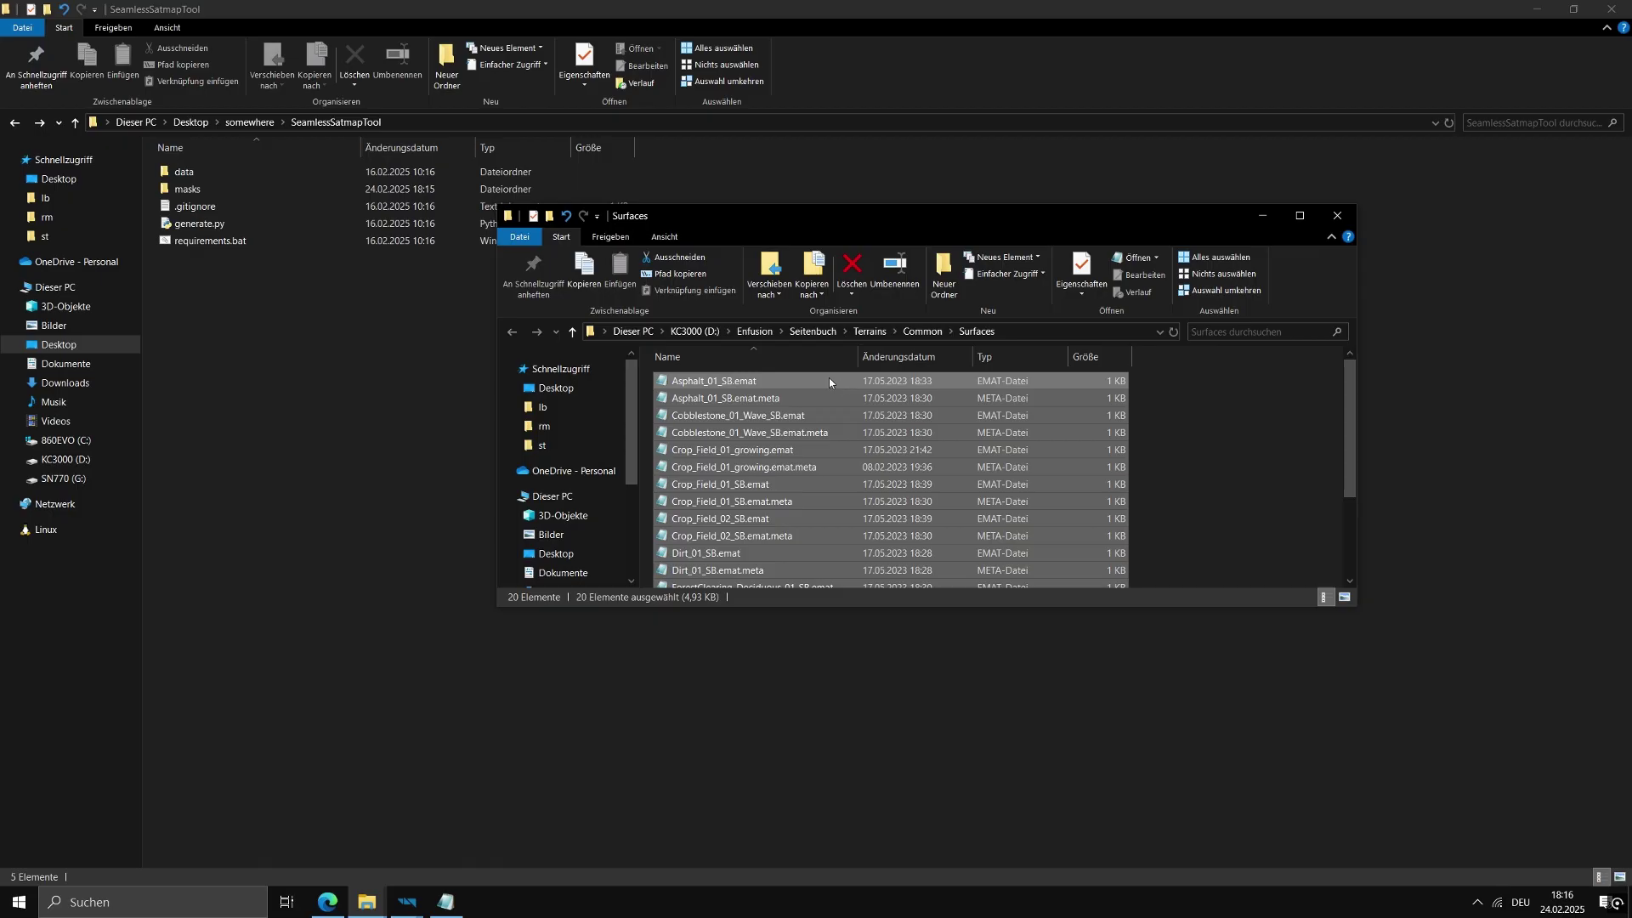
{"action": "right_click", "coordinate": [832, 380]}
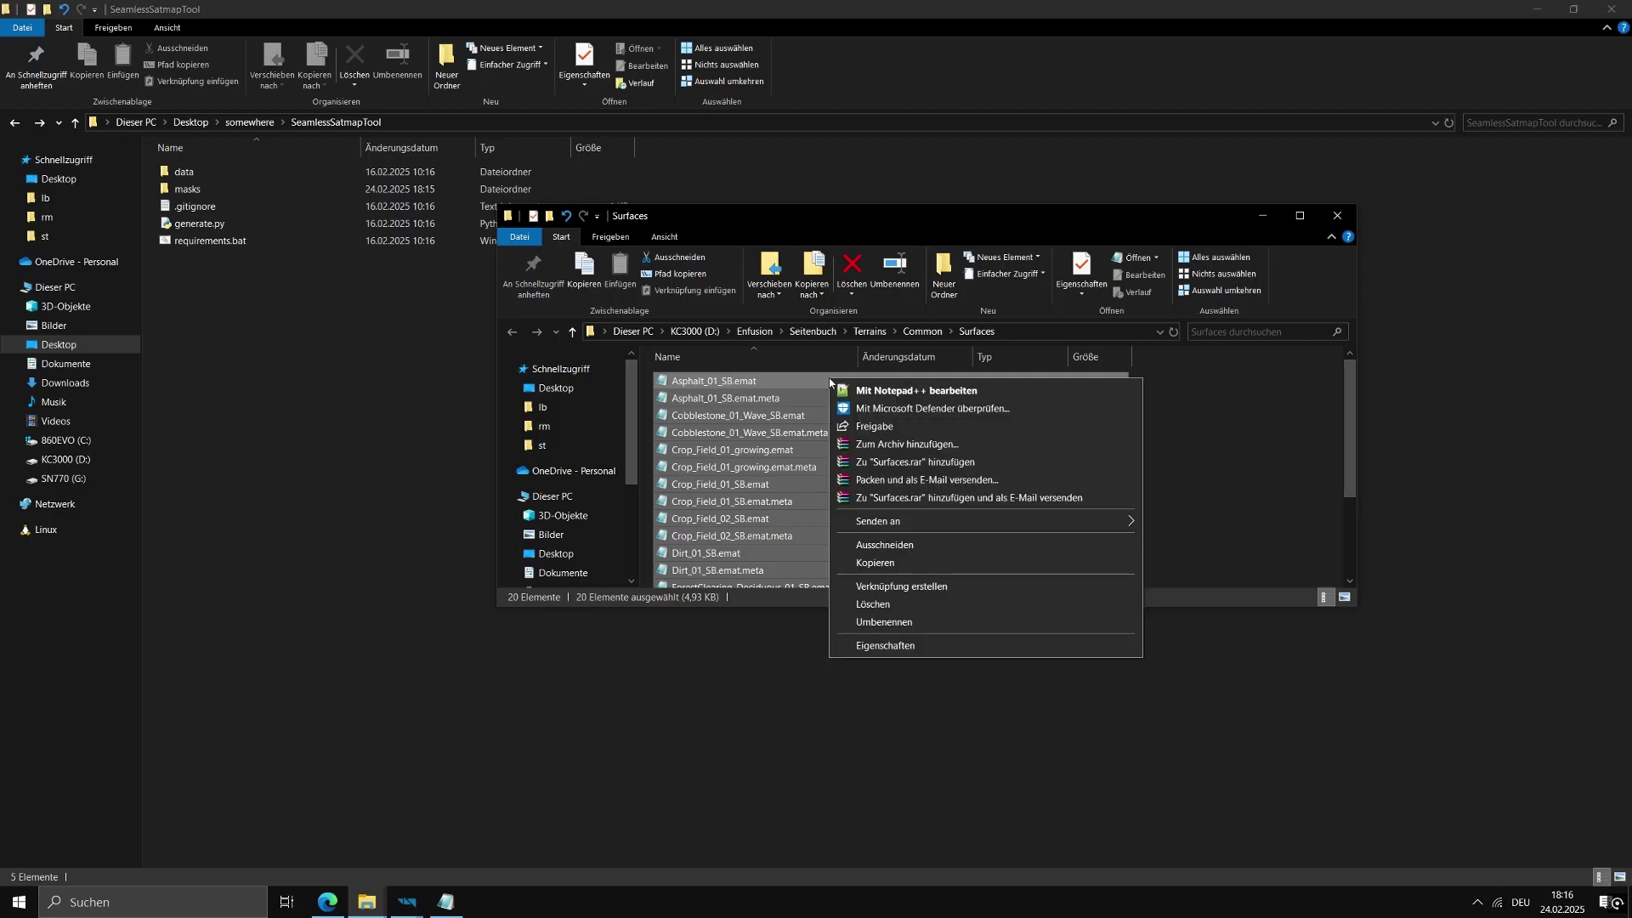
{"action": "left_click", "coordinate": [901, 563]}
{"action": "key", "text": "alt+F4"}
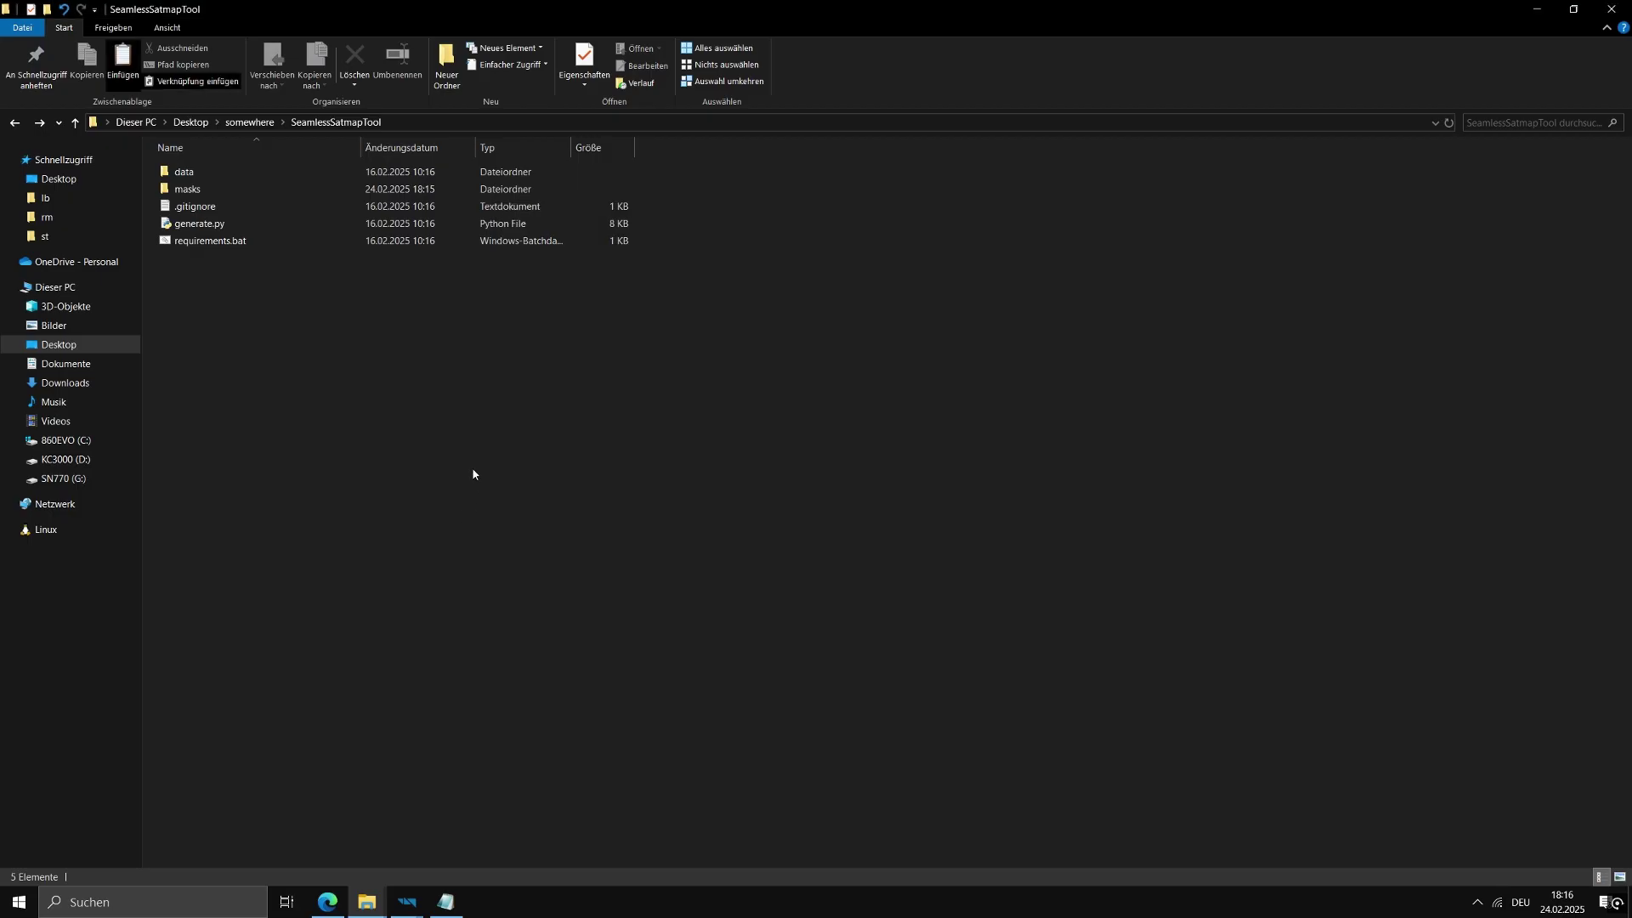
{"action": "double_click", "coordinate": [415, 171]}
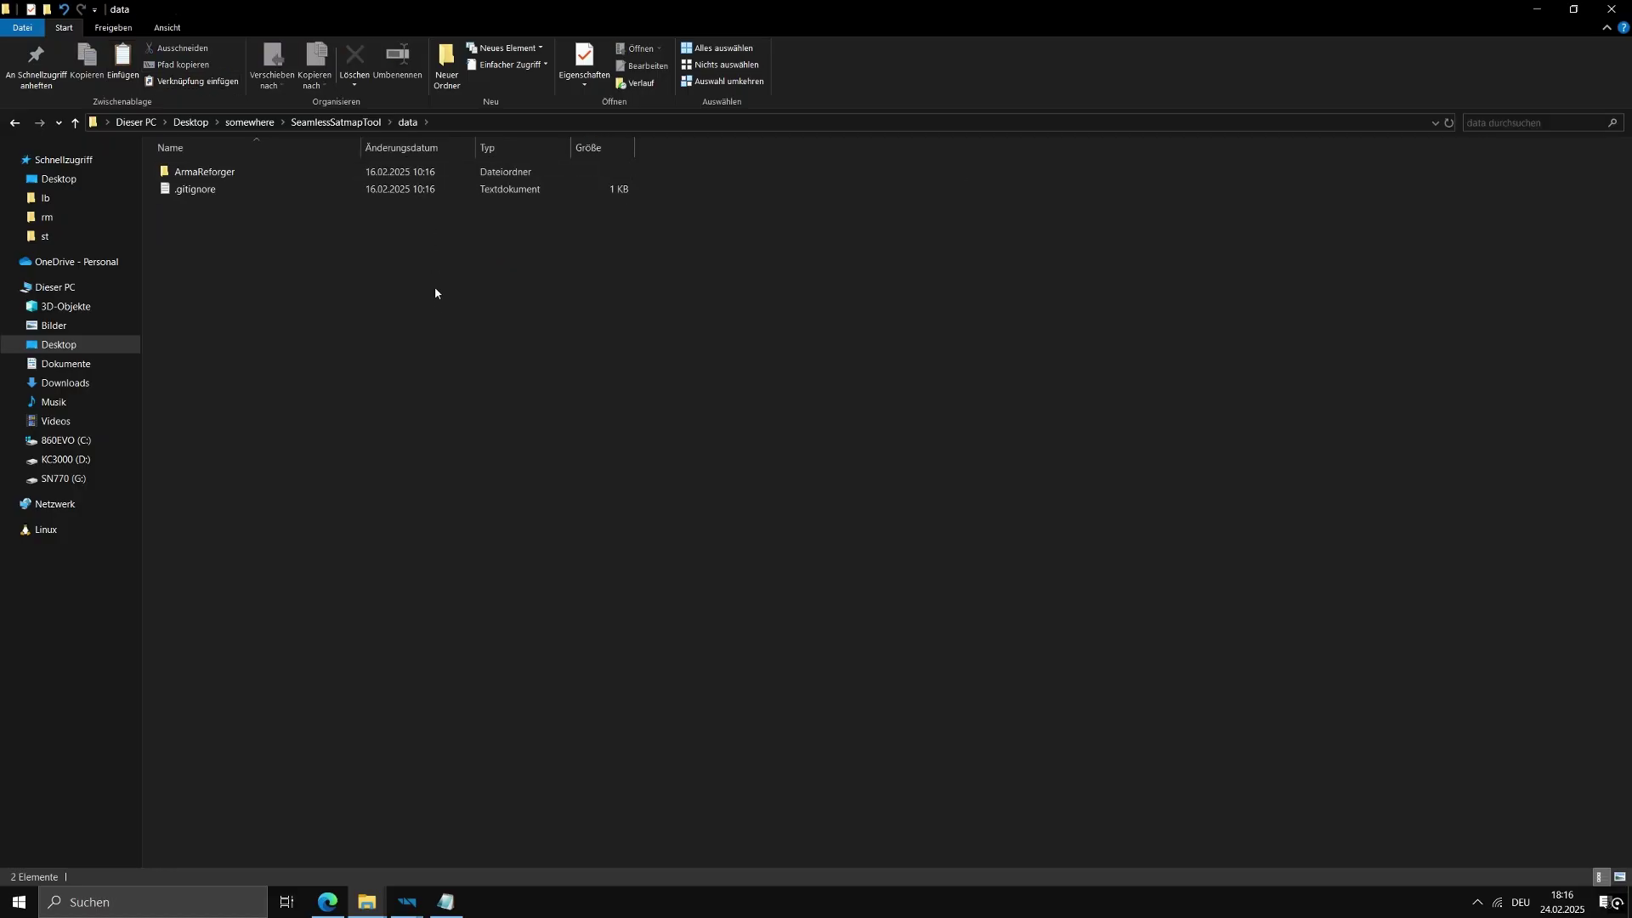
{"action": "key", "text": "ctrl+v"}
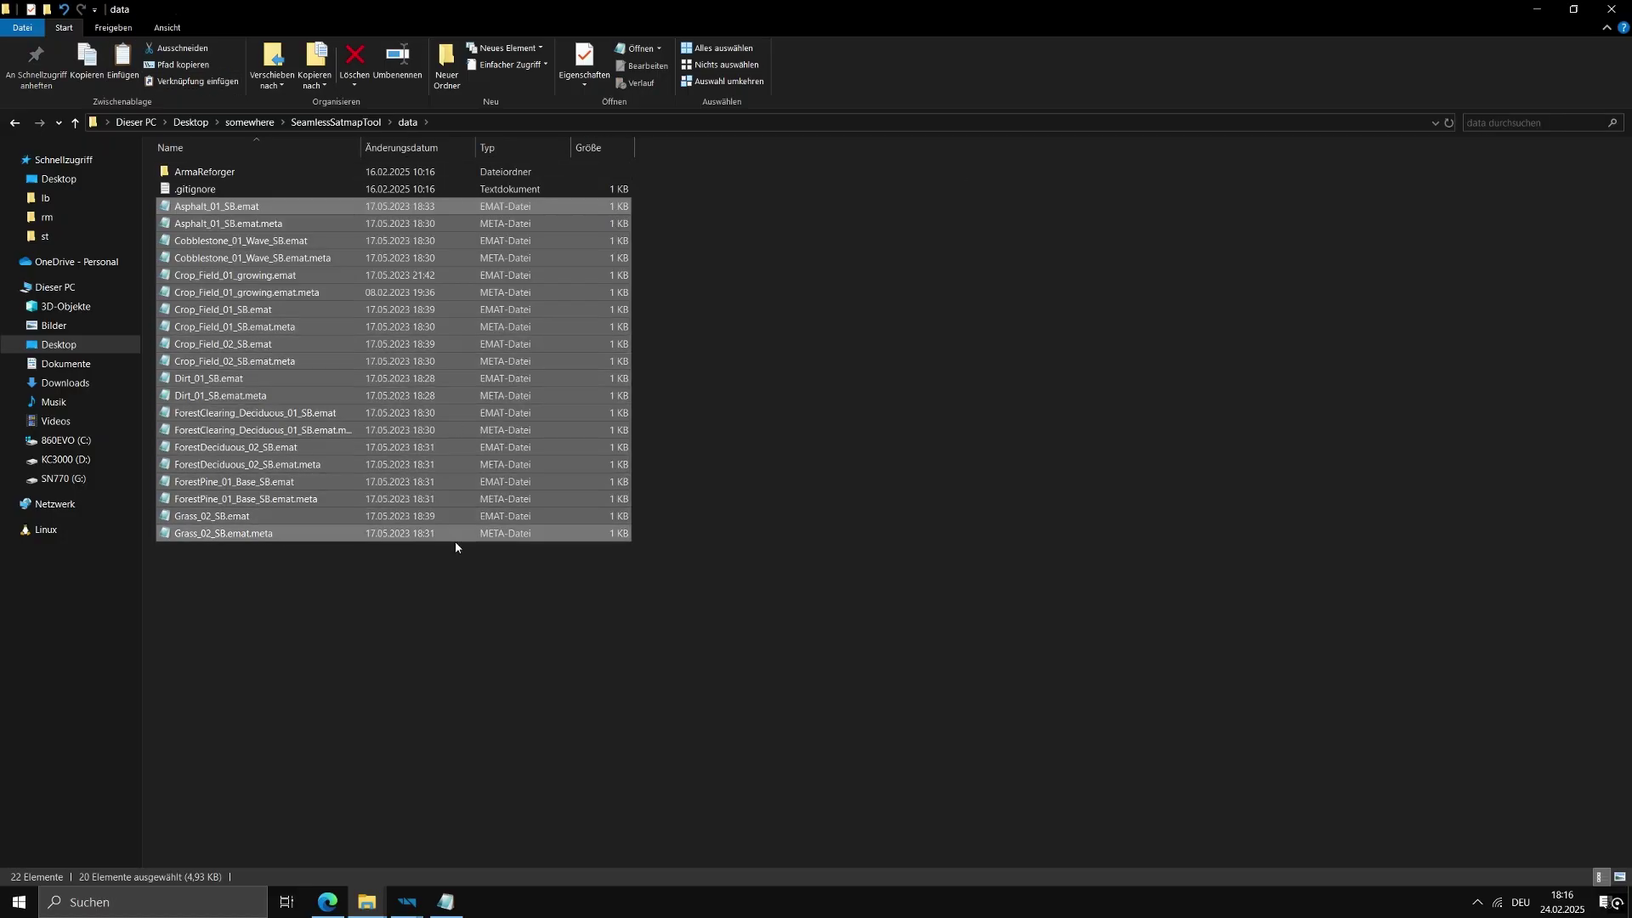
{"action": "left_click", "coordinate": [455, 606]}
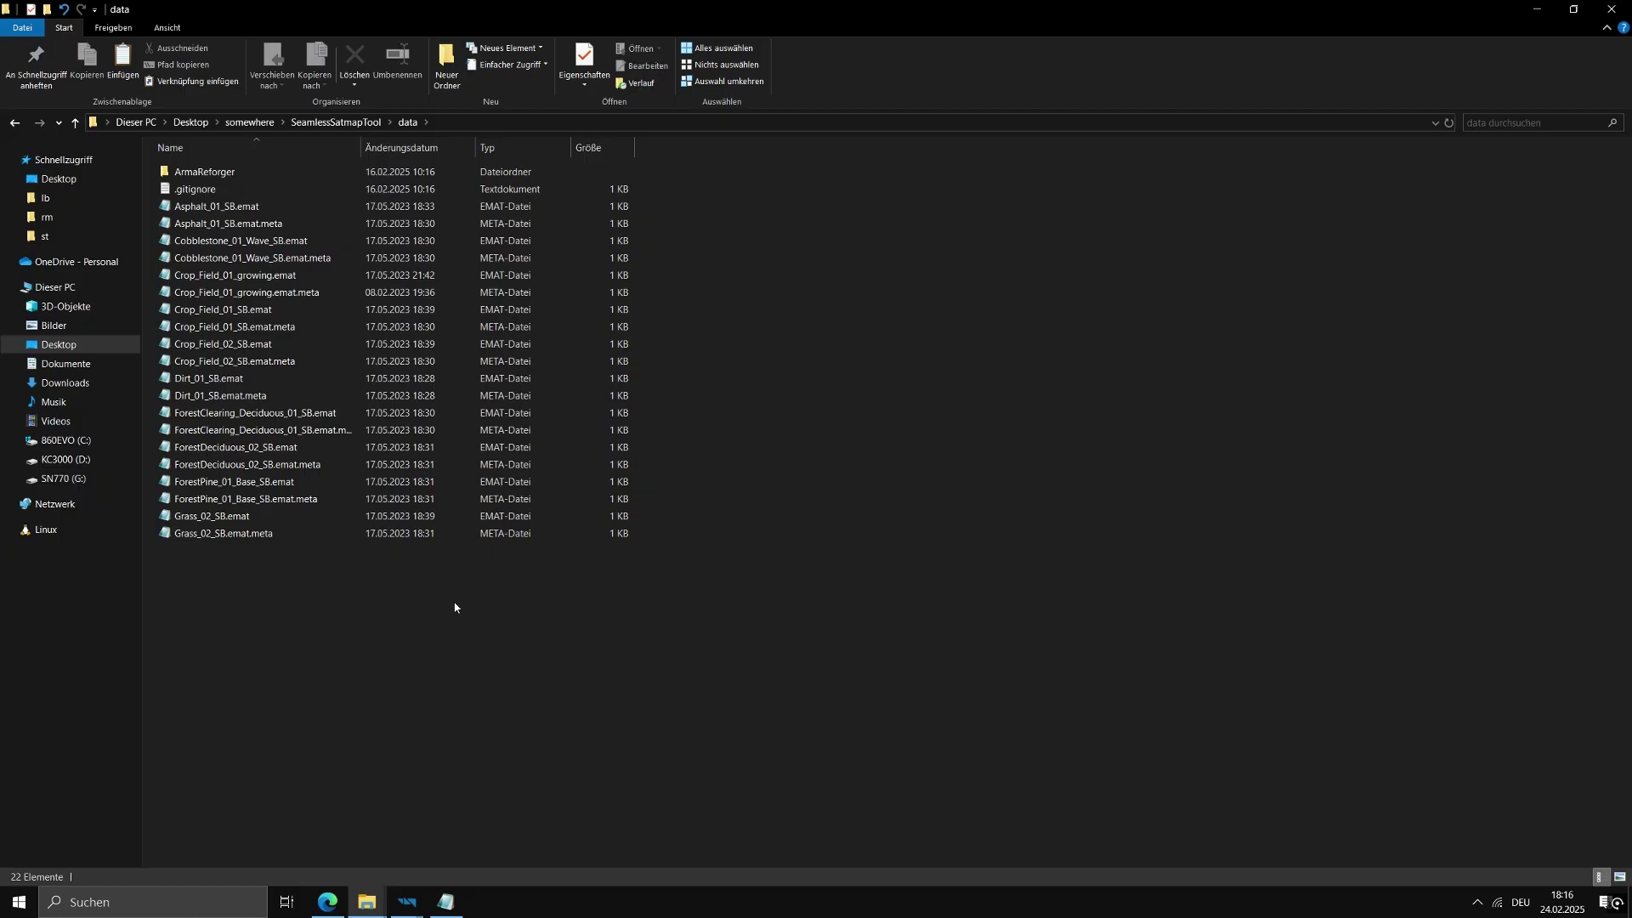
Run requirements.bat from the SeamlessSatmapTool folder to install the tool's dependencies
{"action": "left_click", "coordinate": [312, 122]}
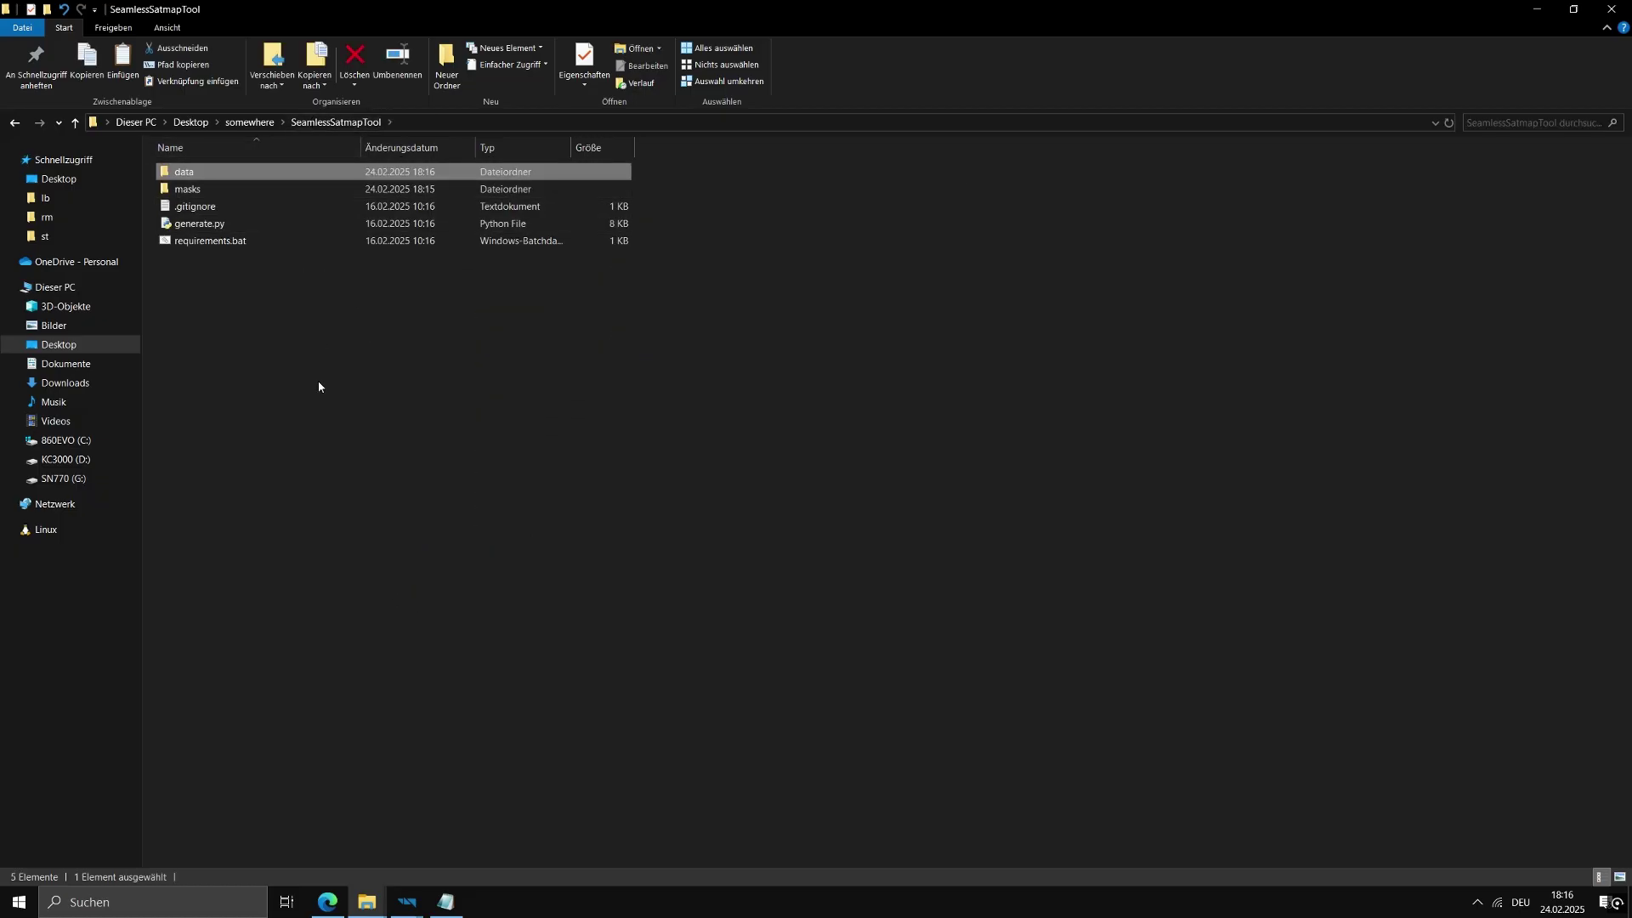
{"action": "left_click", "coordinate": [412, 240]}
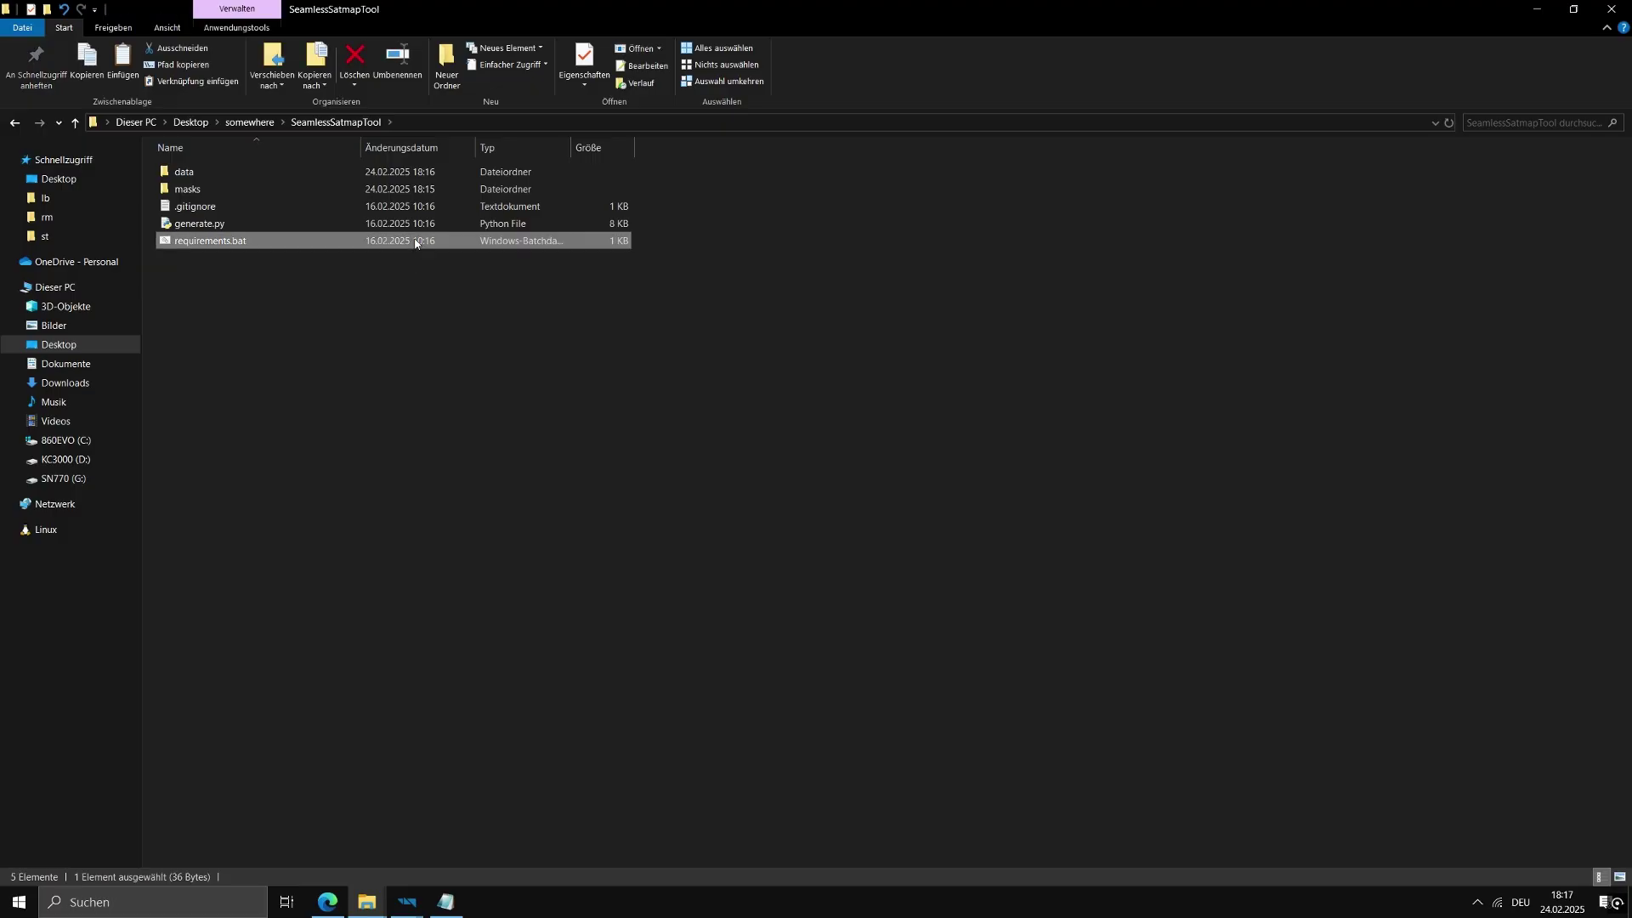
{"action": "left_click", "coordinate": [419, 224]}
{"action": "left_click", "coordinate": [427, 238], "text": "shift"}
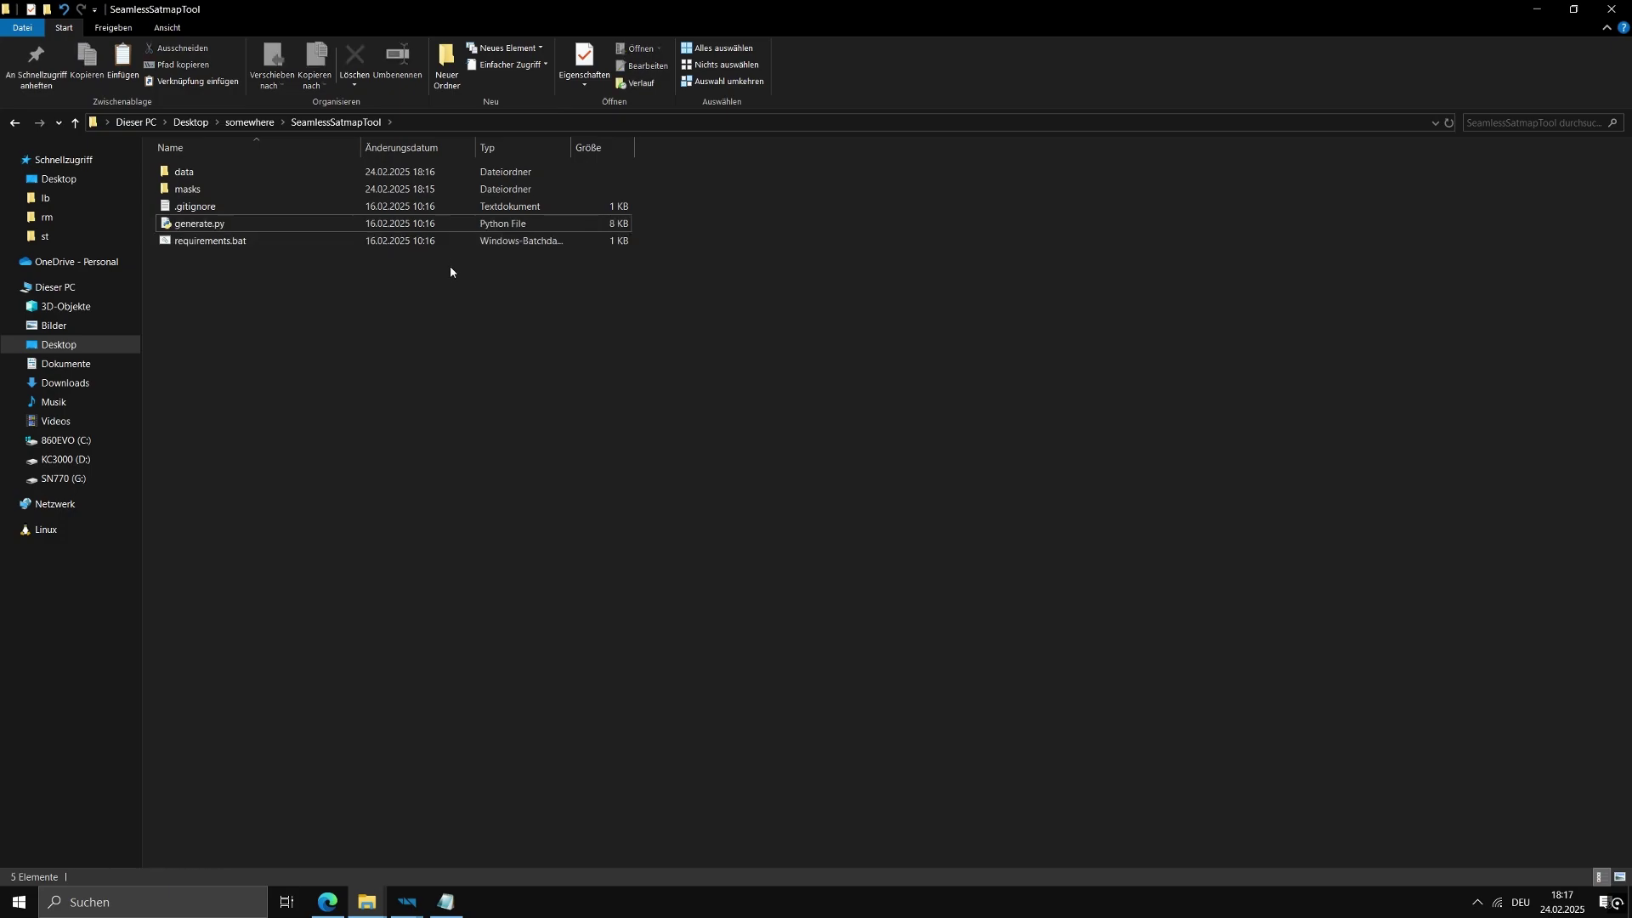
{"action": "left_click", "coordinate": [451, 243]}
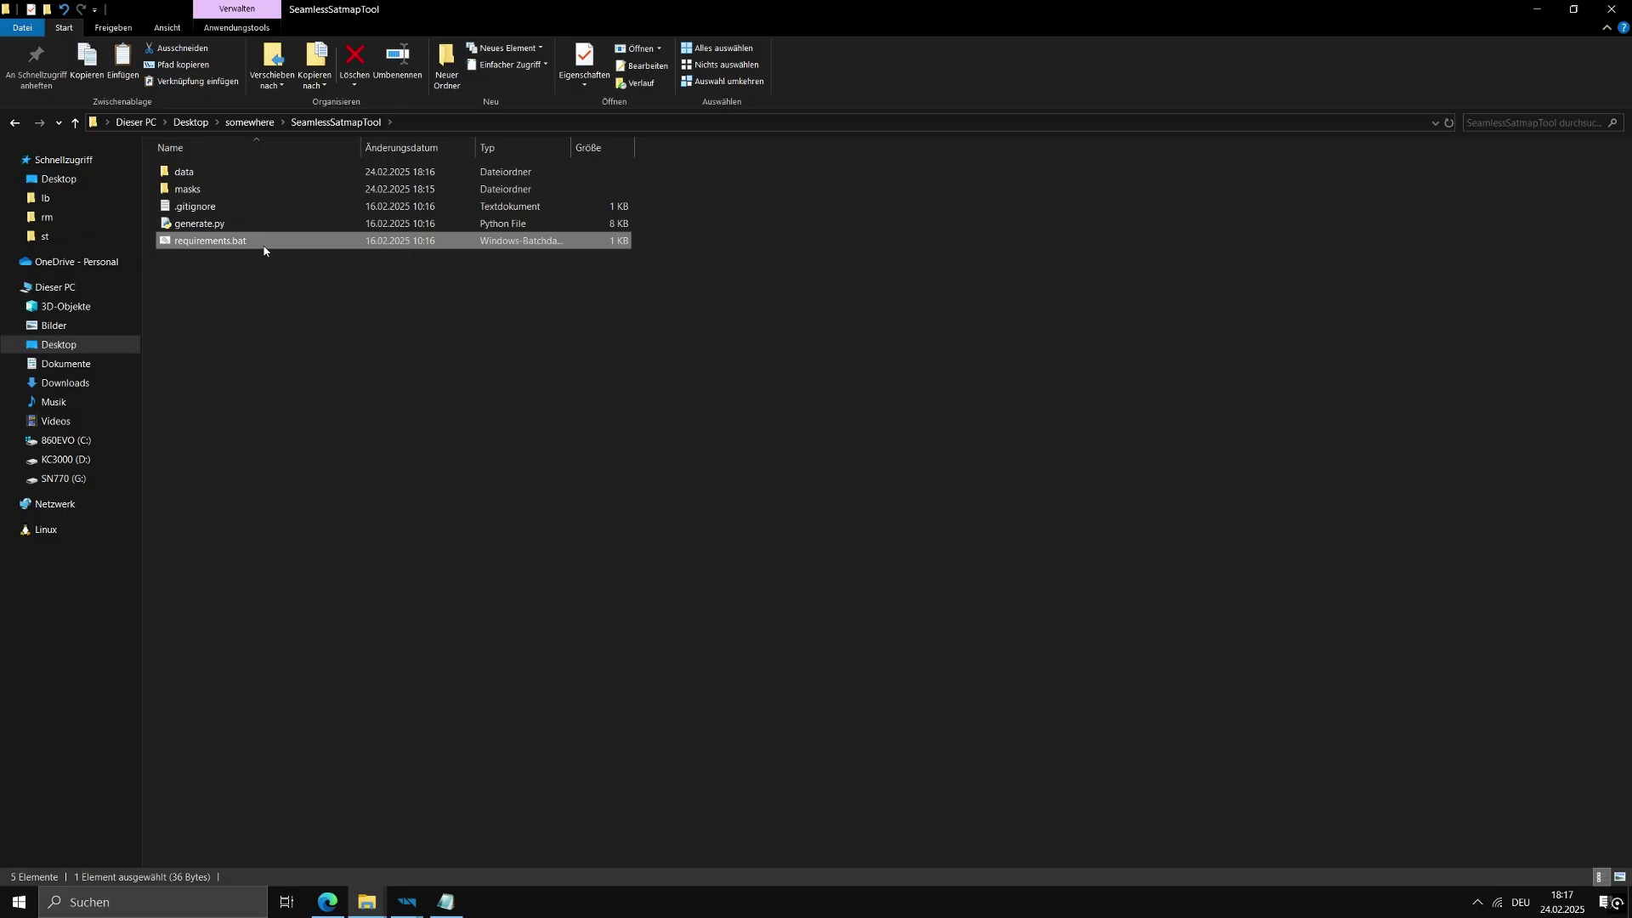
{"action": "double_click", "coordinate": [264, 245]}
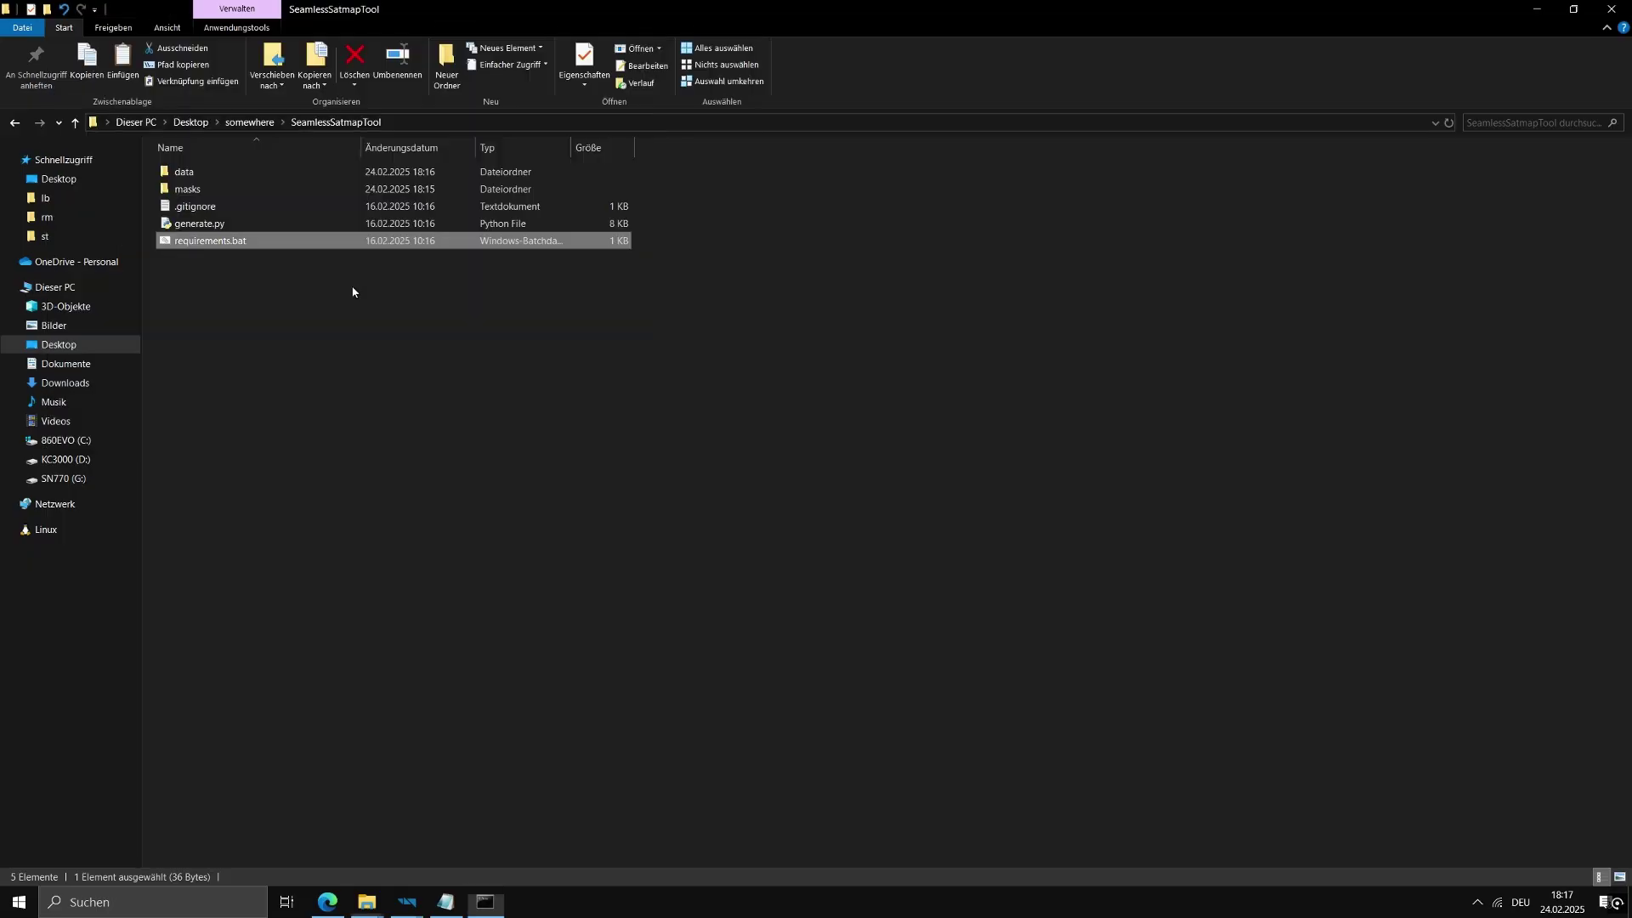
{"action": "left_click", "coordinate": [352, 291]}
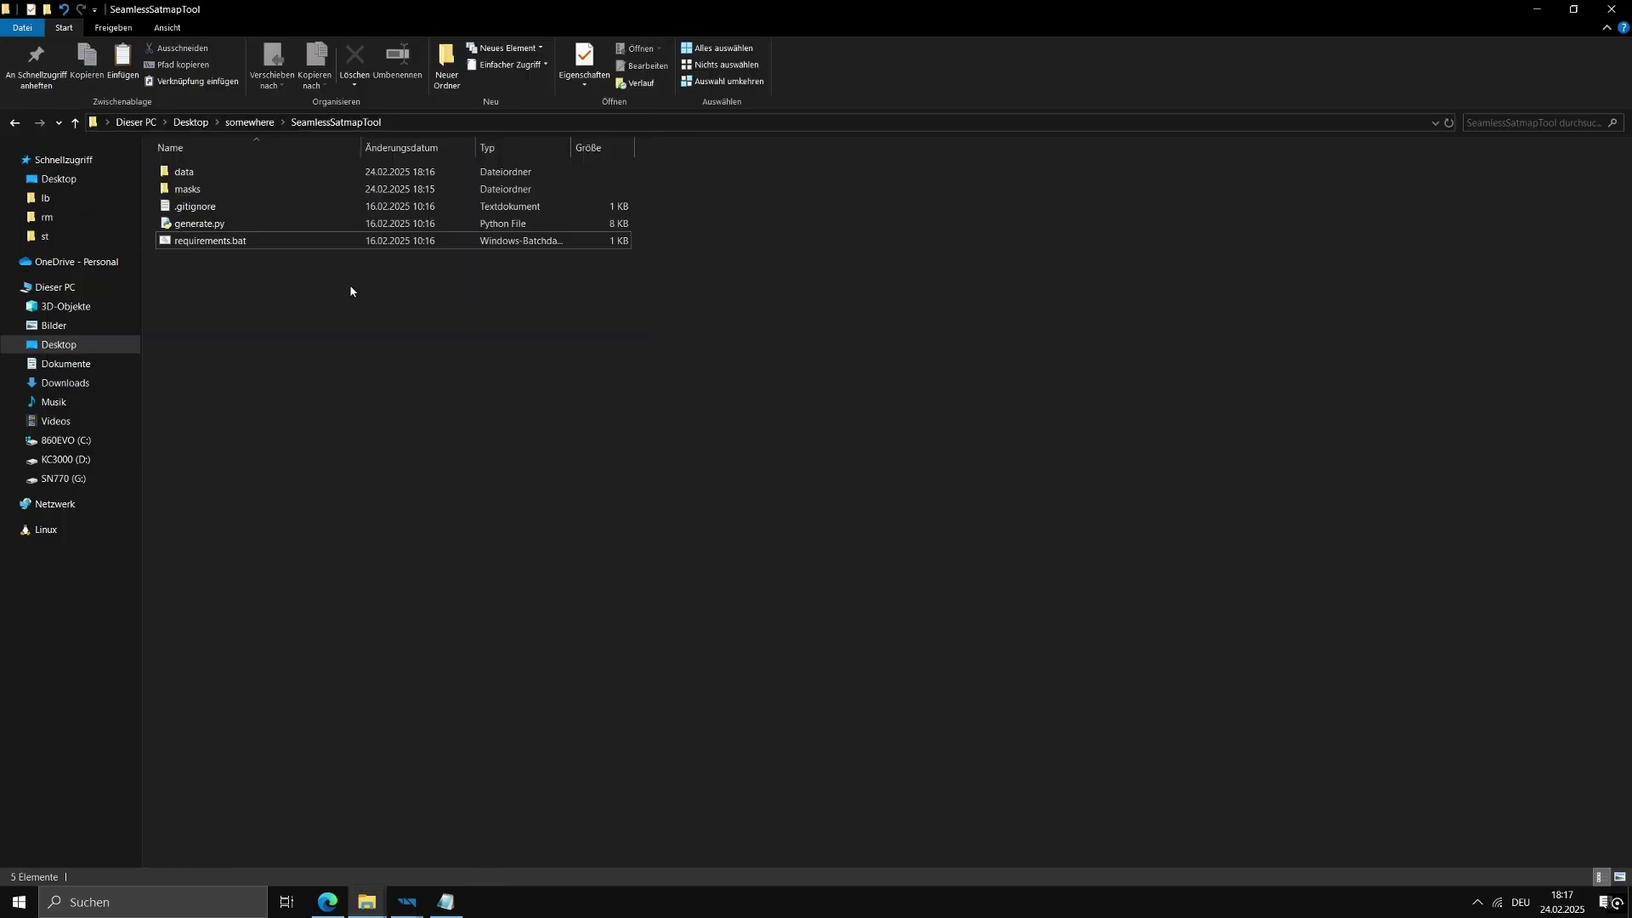
Run generate.py with a terrain size of 4096x2048 to generate the satellite map, and close its console once finished
{"action": "left_click", "coordinate": [250, 225]}
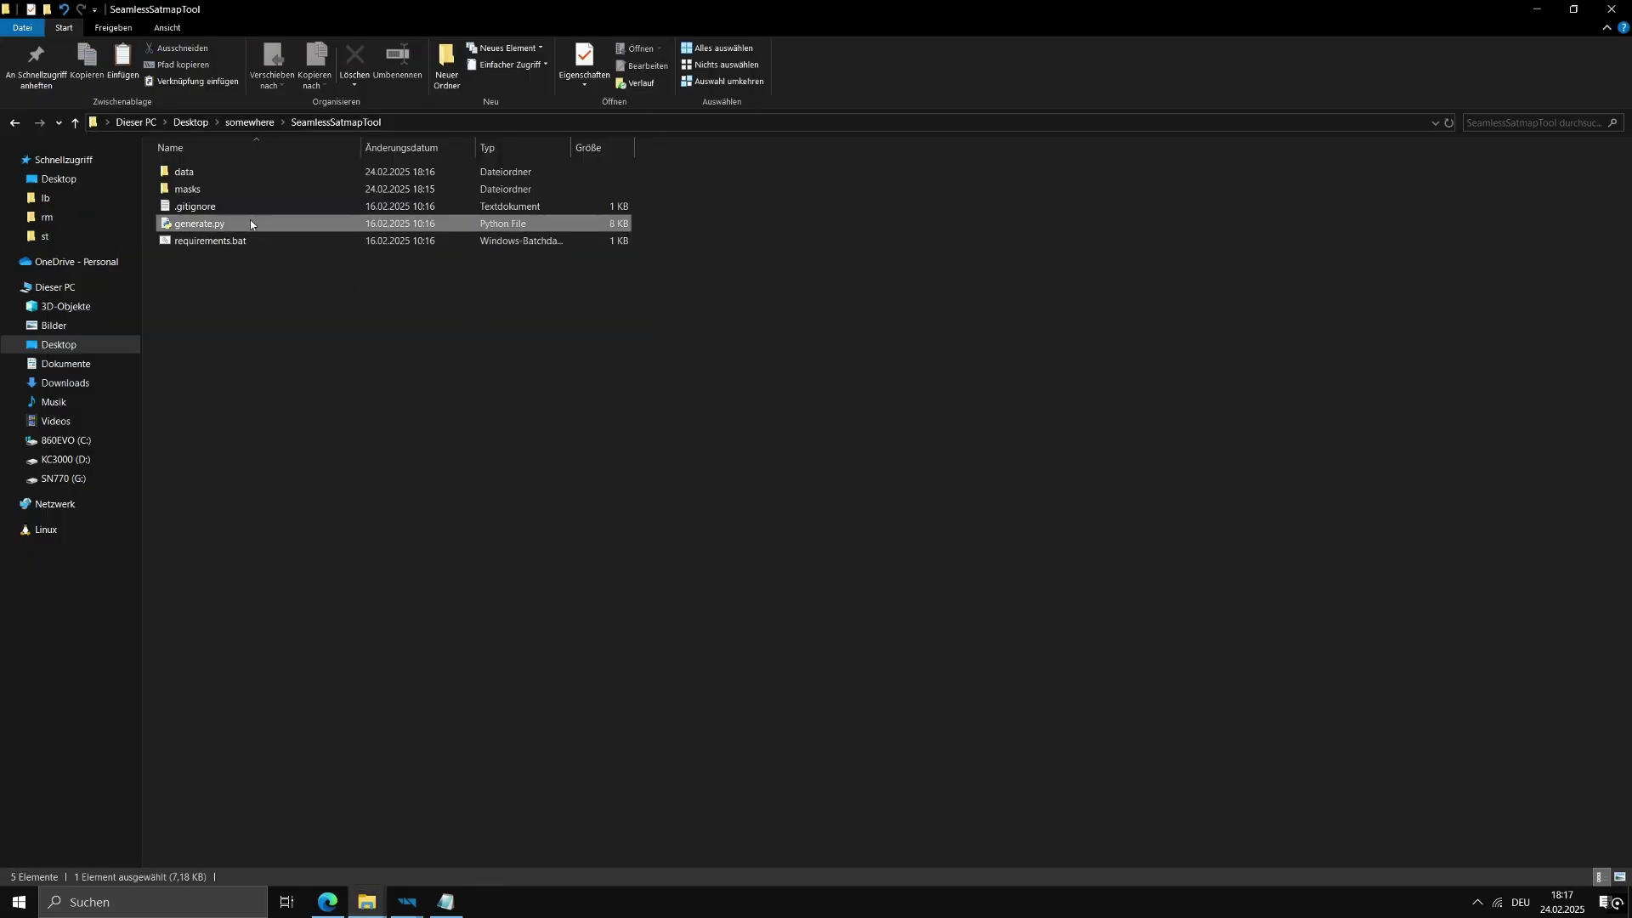
{"action": "double_click", "coordinate": [299, 225]}
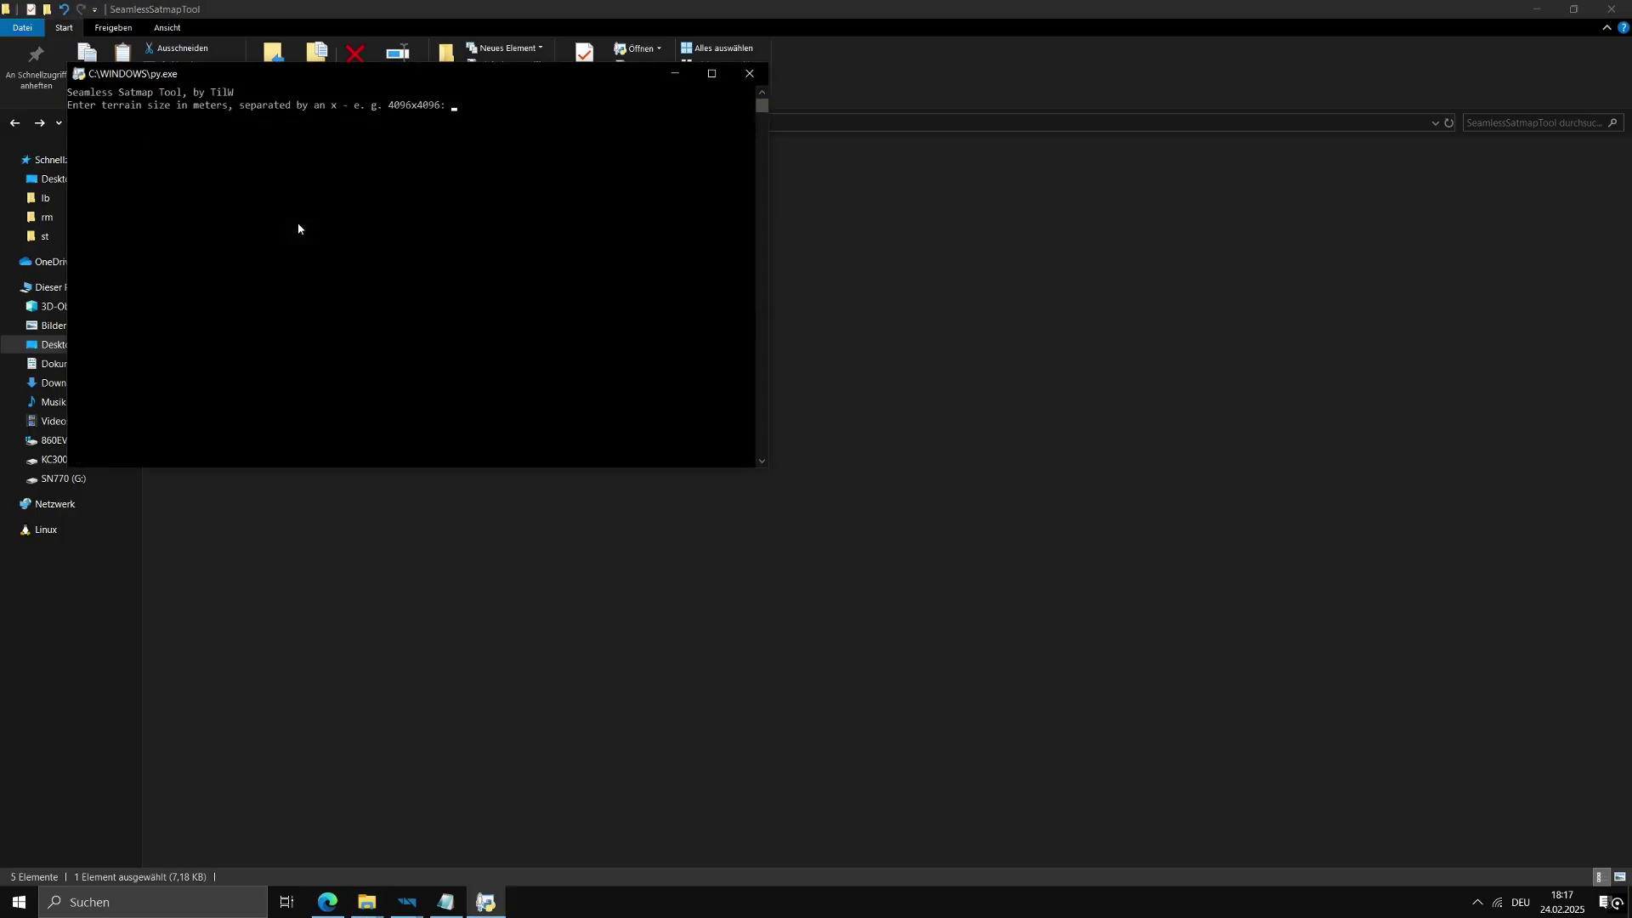
{"action": "left_click_drag", "start_coordinate": [403, 79], "coordinate": [830, 318]}
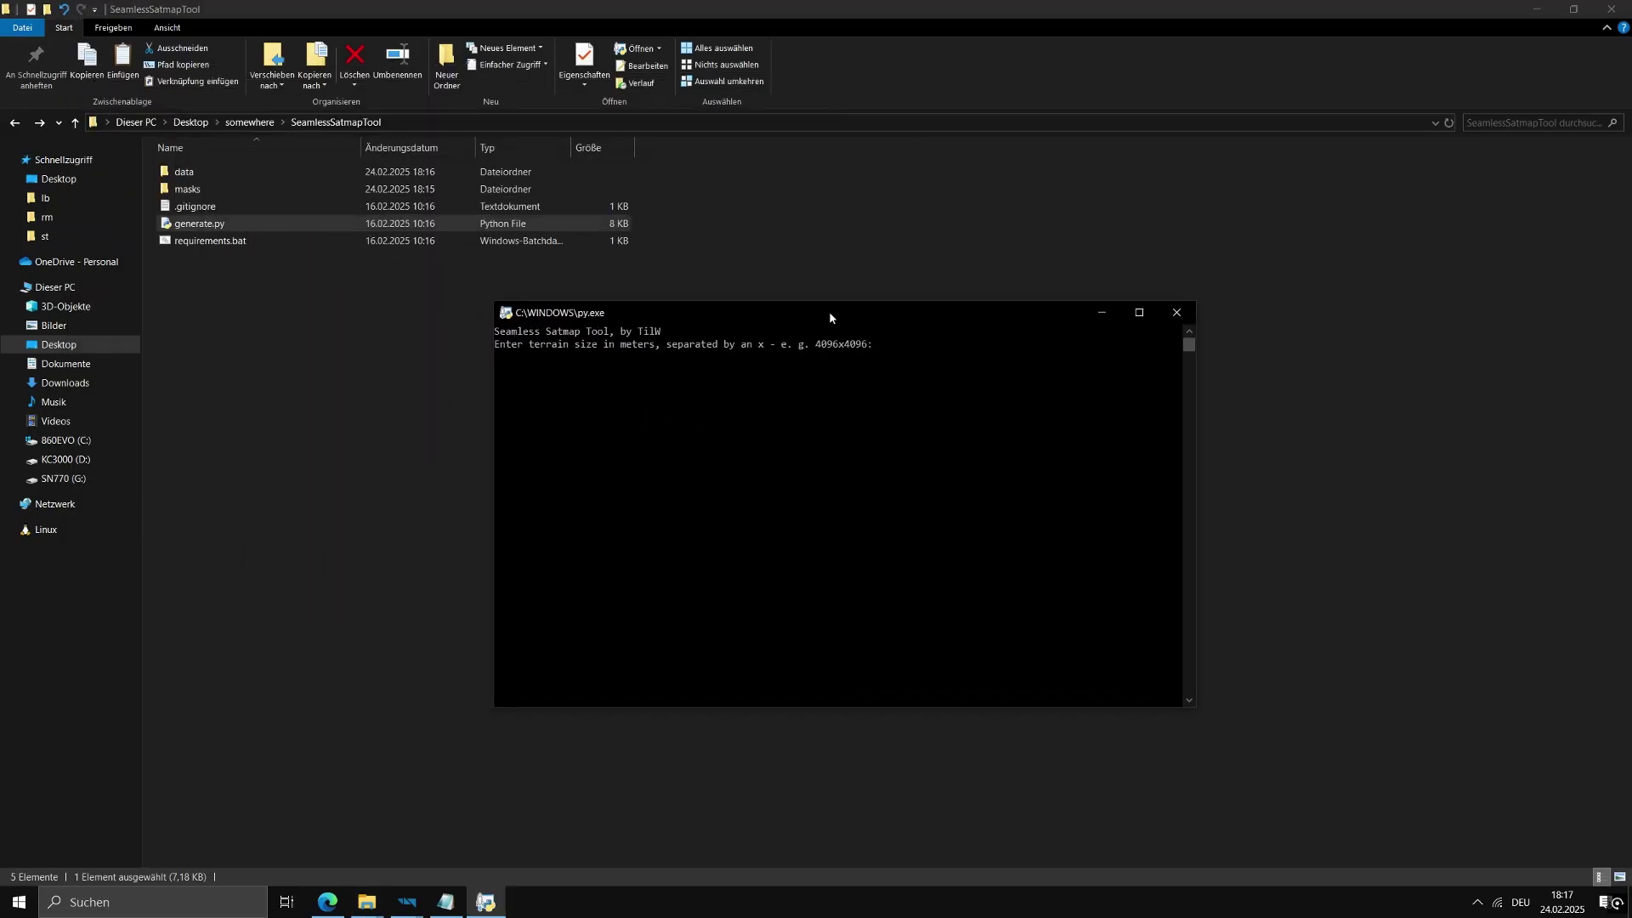
{"action": "type", "text": "4096x2048"}
{"action": "key", "text": "Return"}
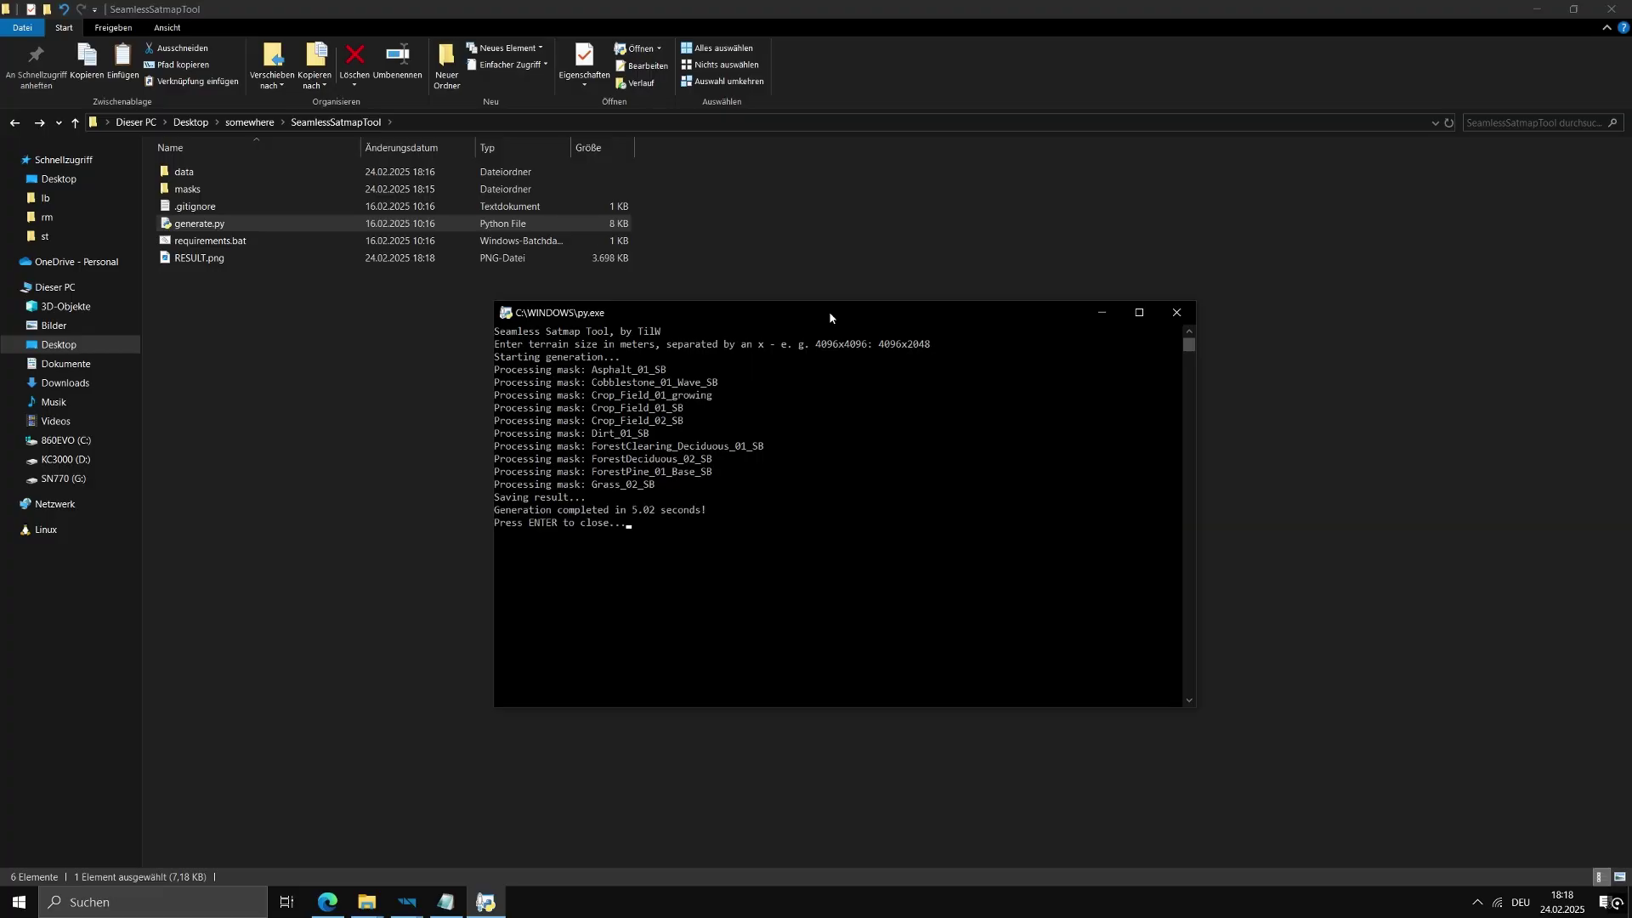
{"action": "key", "text": "Return"}
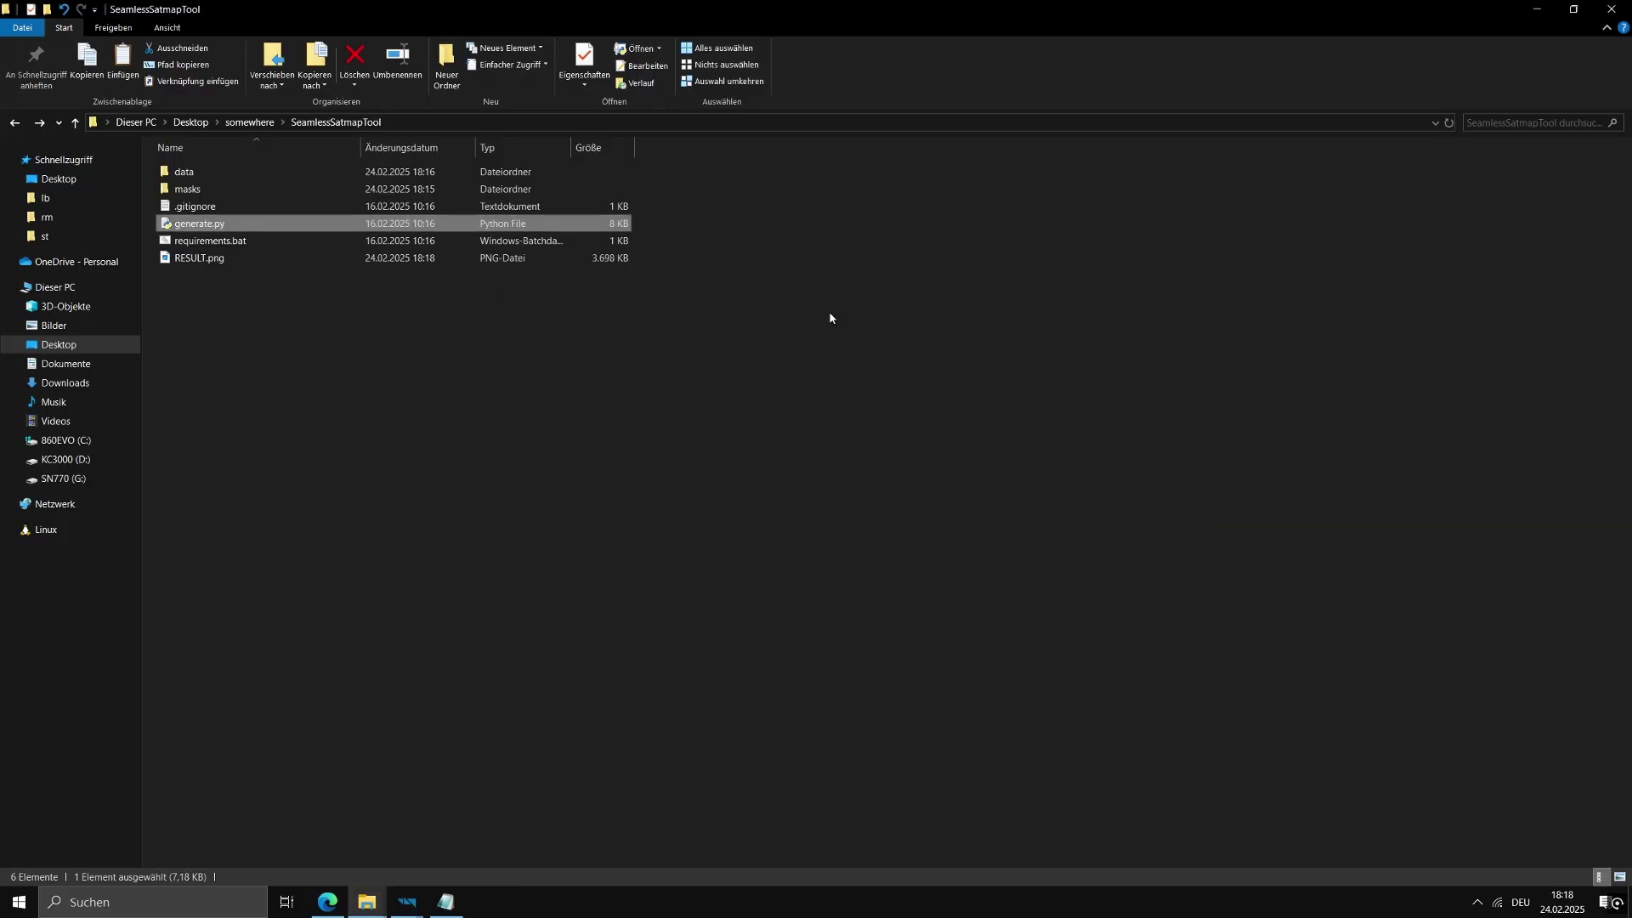
View the generated RESULT.png satellite map image and close the image viewer
{"action": "left_click", "coordinate": [561, 259]}
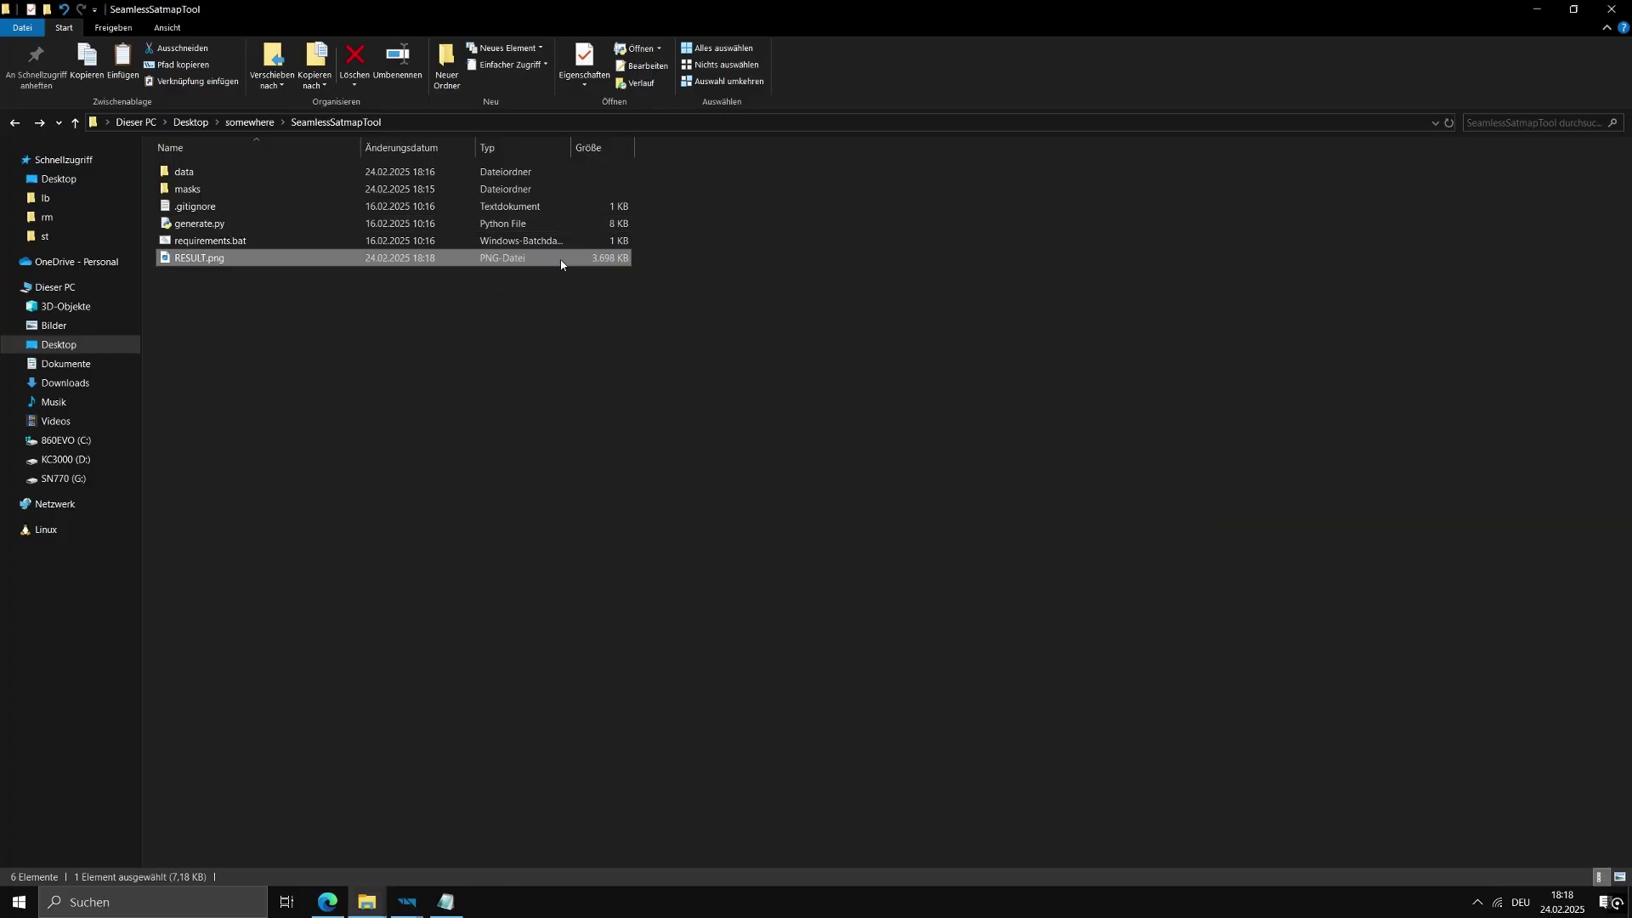
{"action": "double_click", "coordinate": [393, 259]}
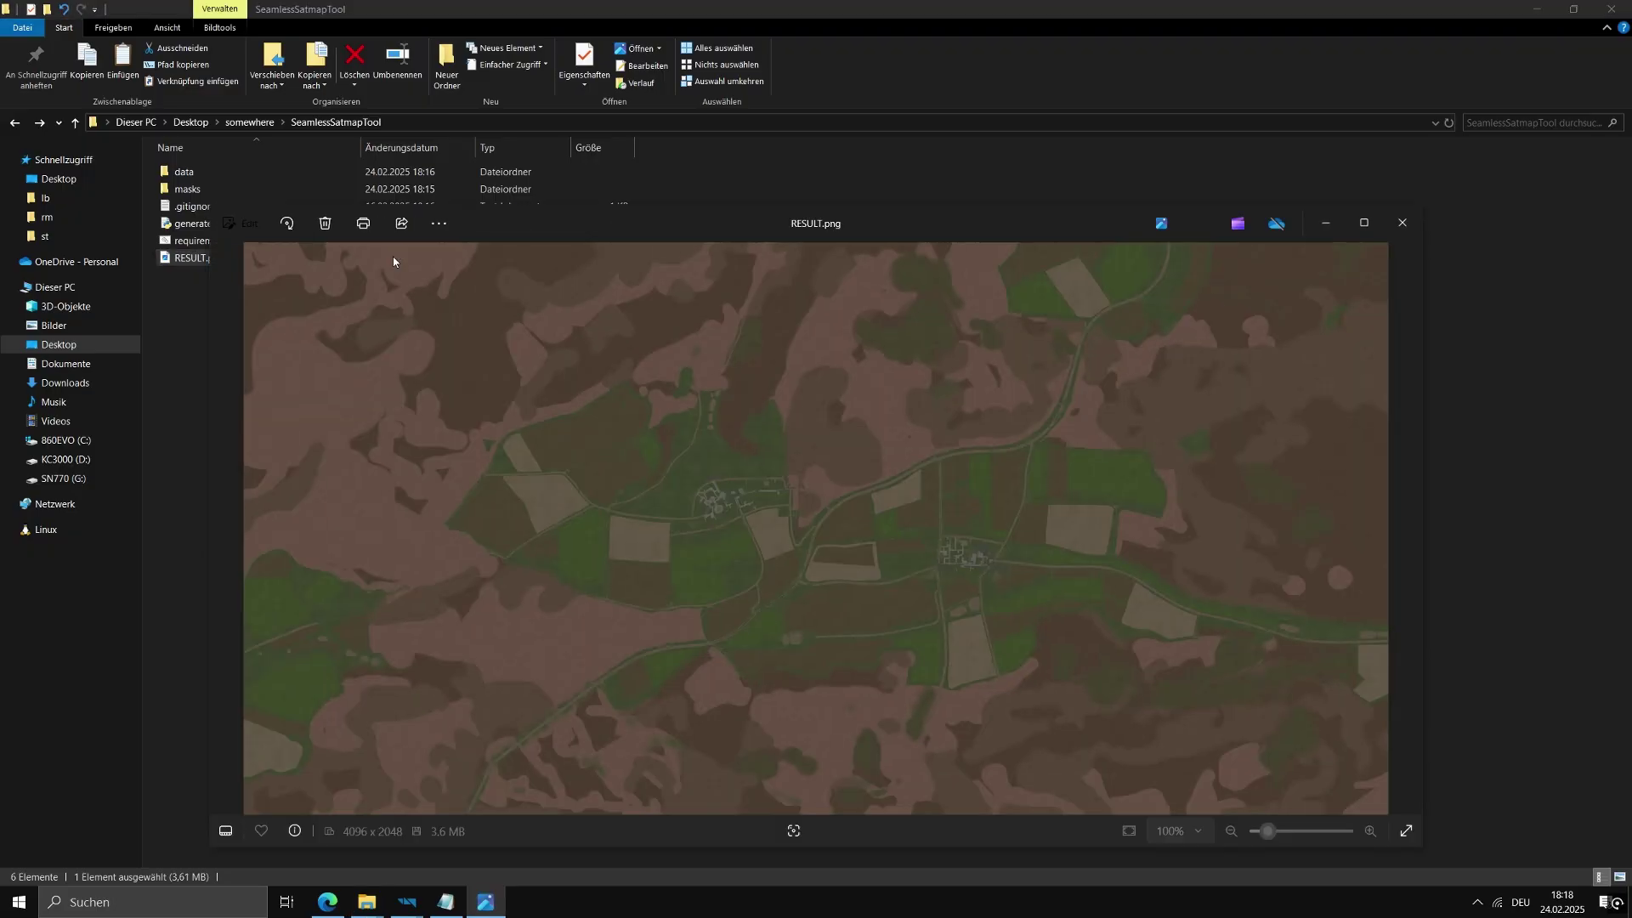
{"action": "left_click", "coordinate": [1401, 223]}
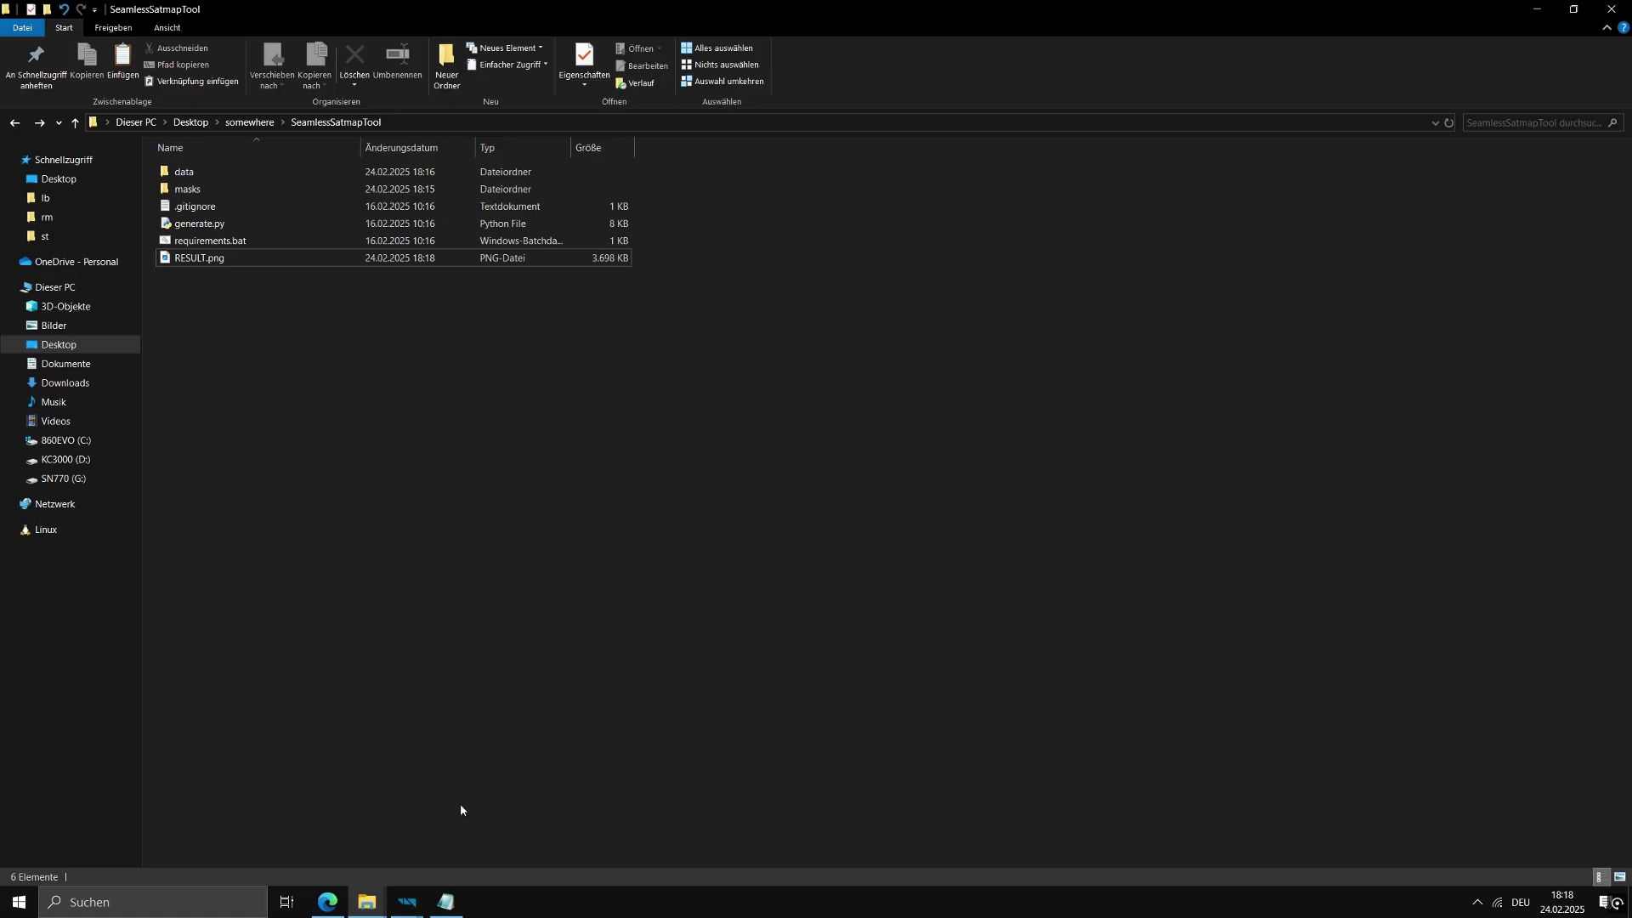
In World Editor, import SeamlessSatmapTool/RESULT.png as the terrain's satellite map with the default import options, and reload the Seitenbuch.ent world
{"action": "left_click", "coordinate": [413, 907]}
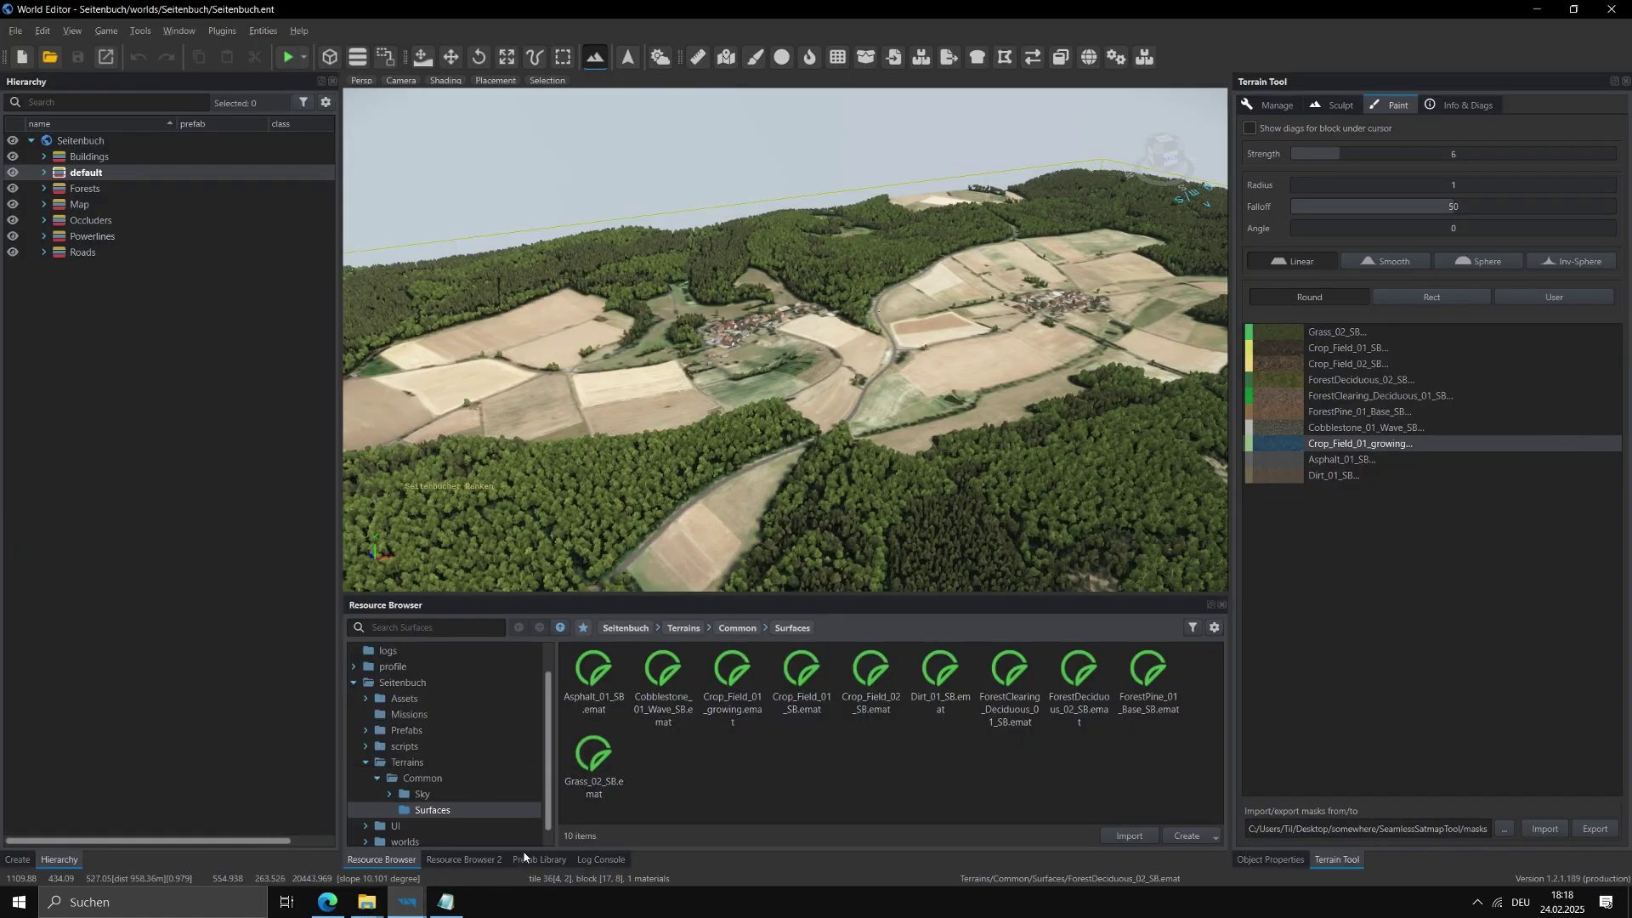
{"action": "left_click", "coordinate": [1277, 107]}
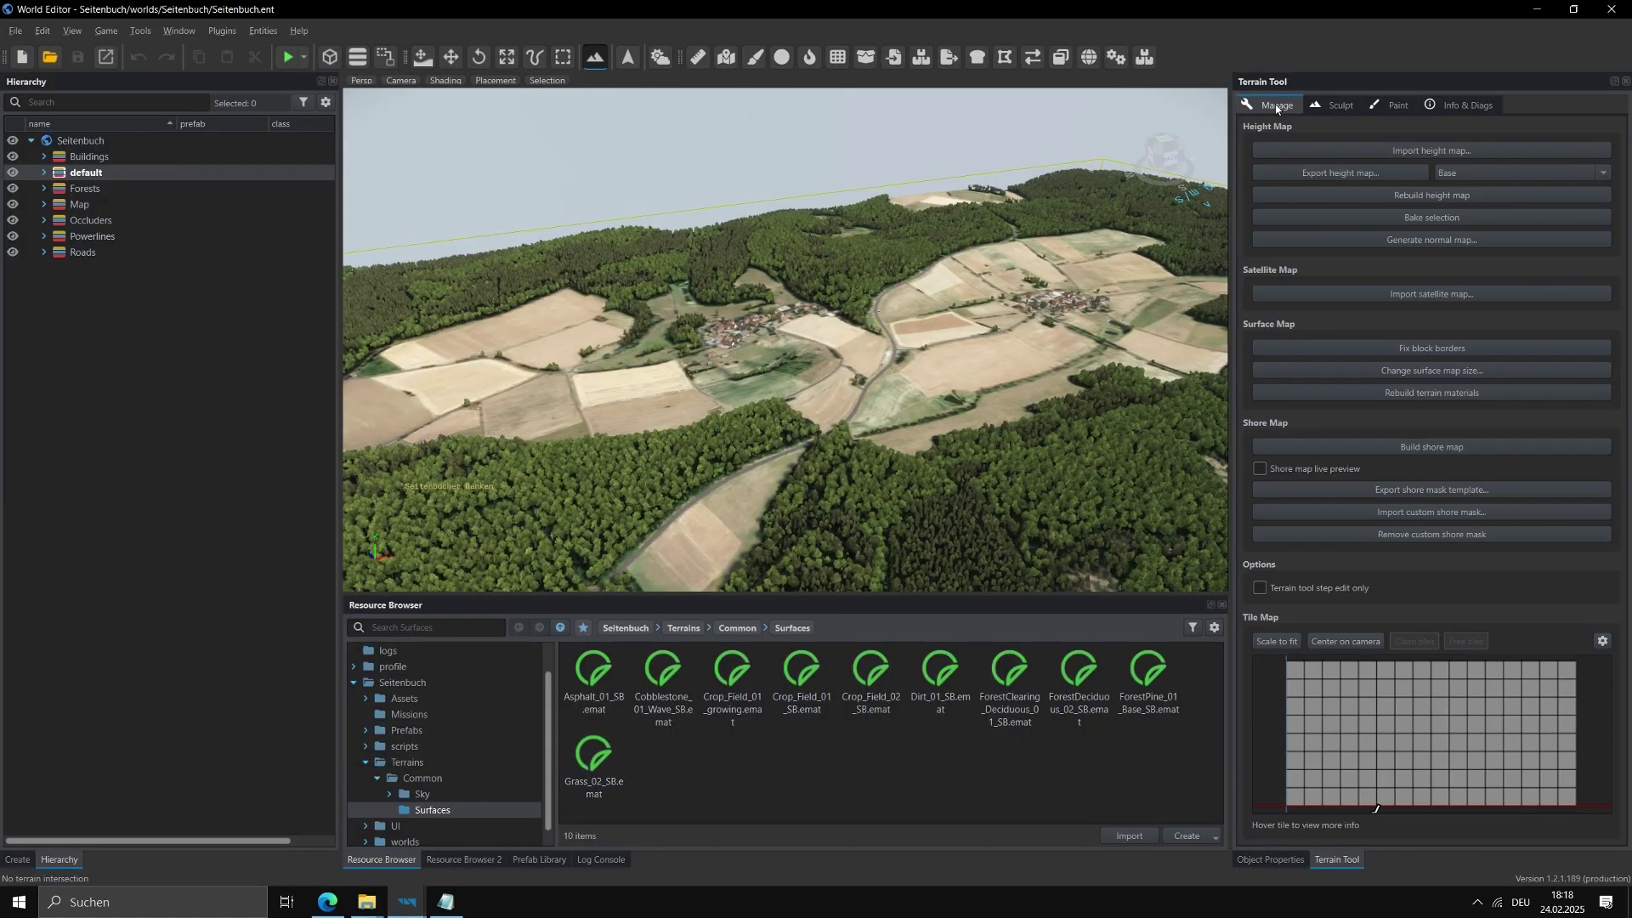
{"action": "left_click", "coordinate": [1284, 293]}
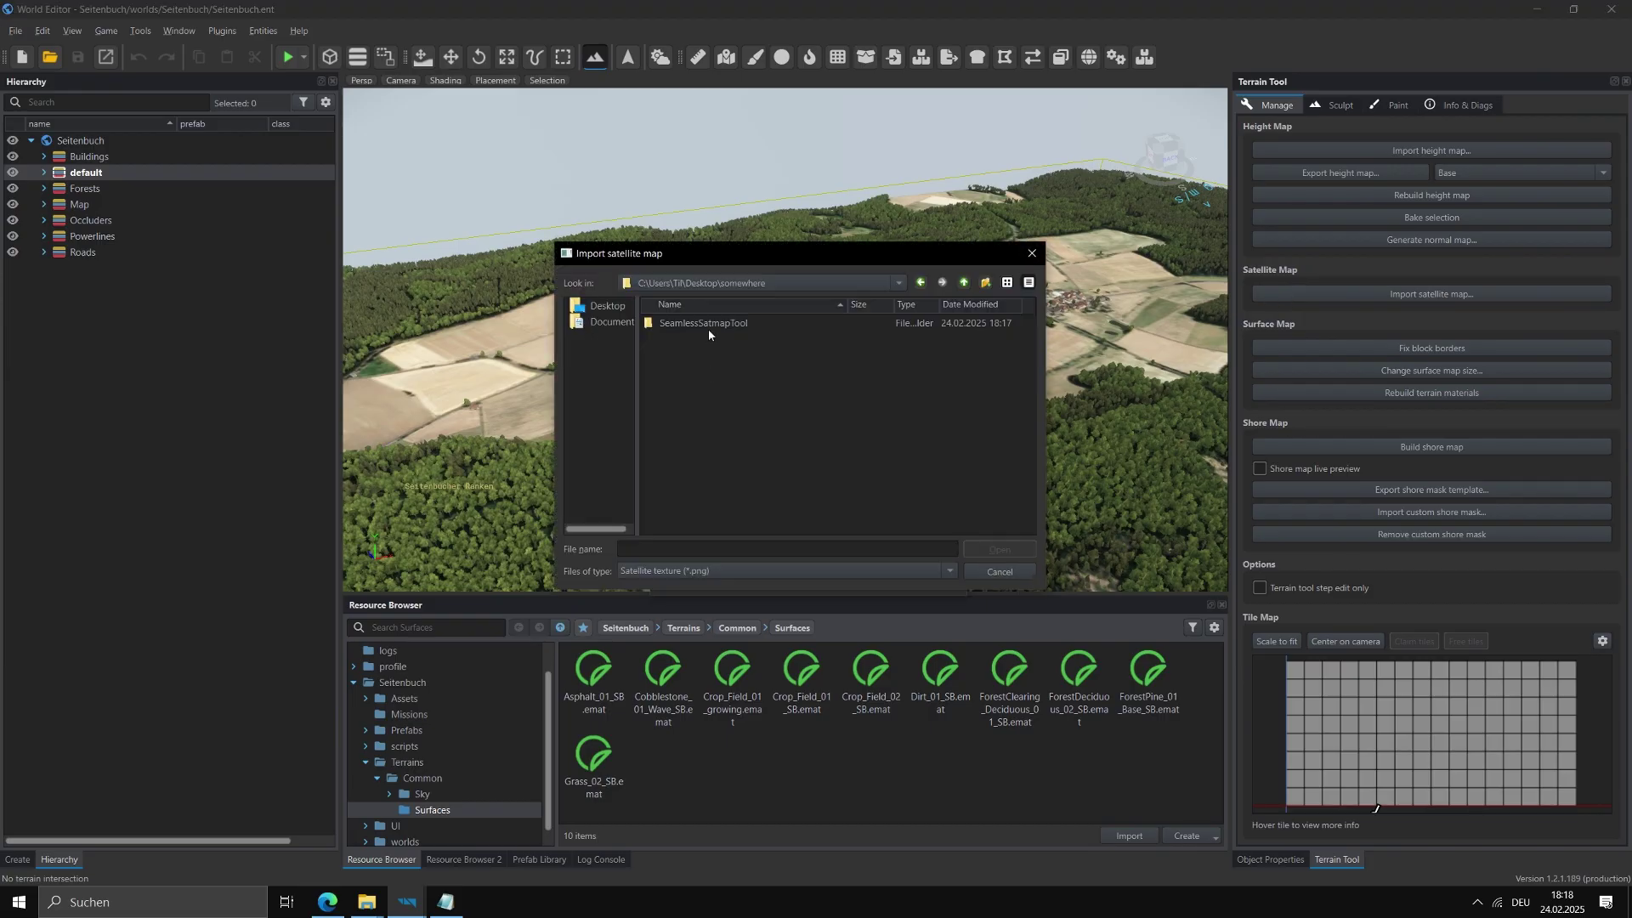
{"action": "left_click", "coordinate": [709, 355]}
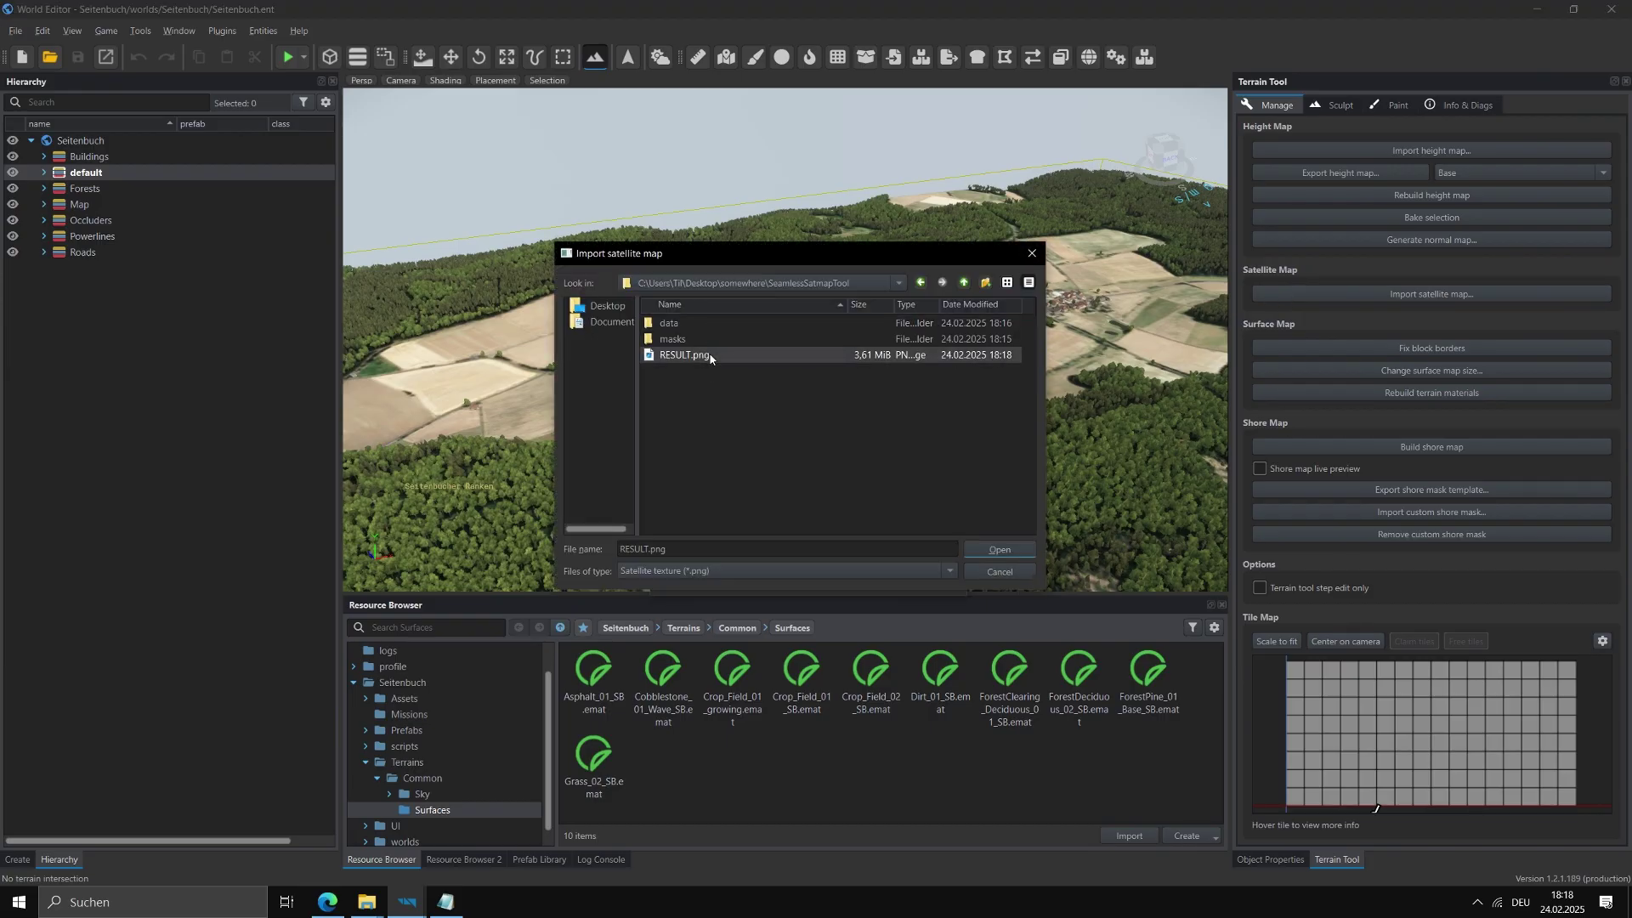
{"action": "left_click", "coordinate": [994, 549]}
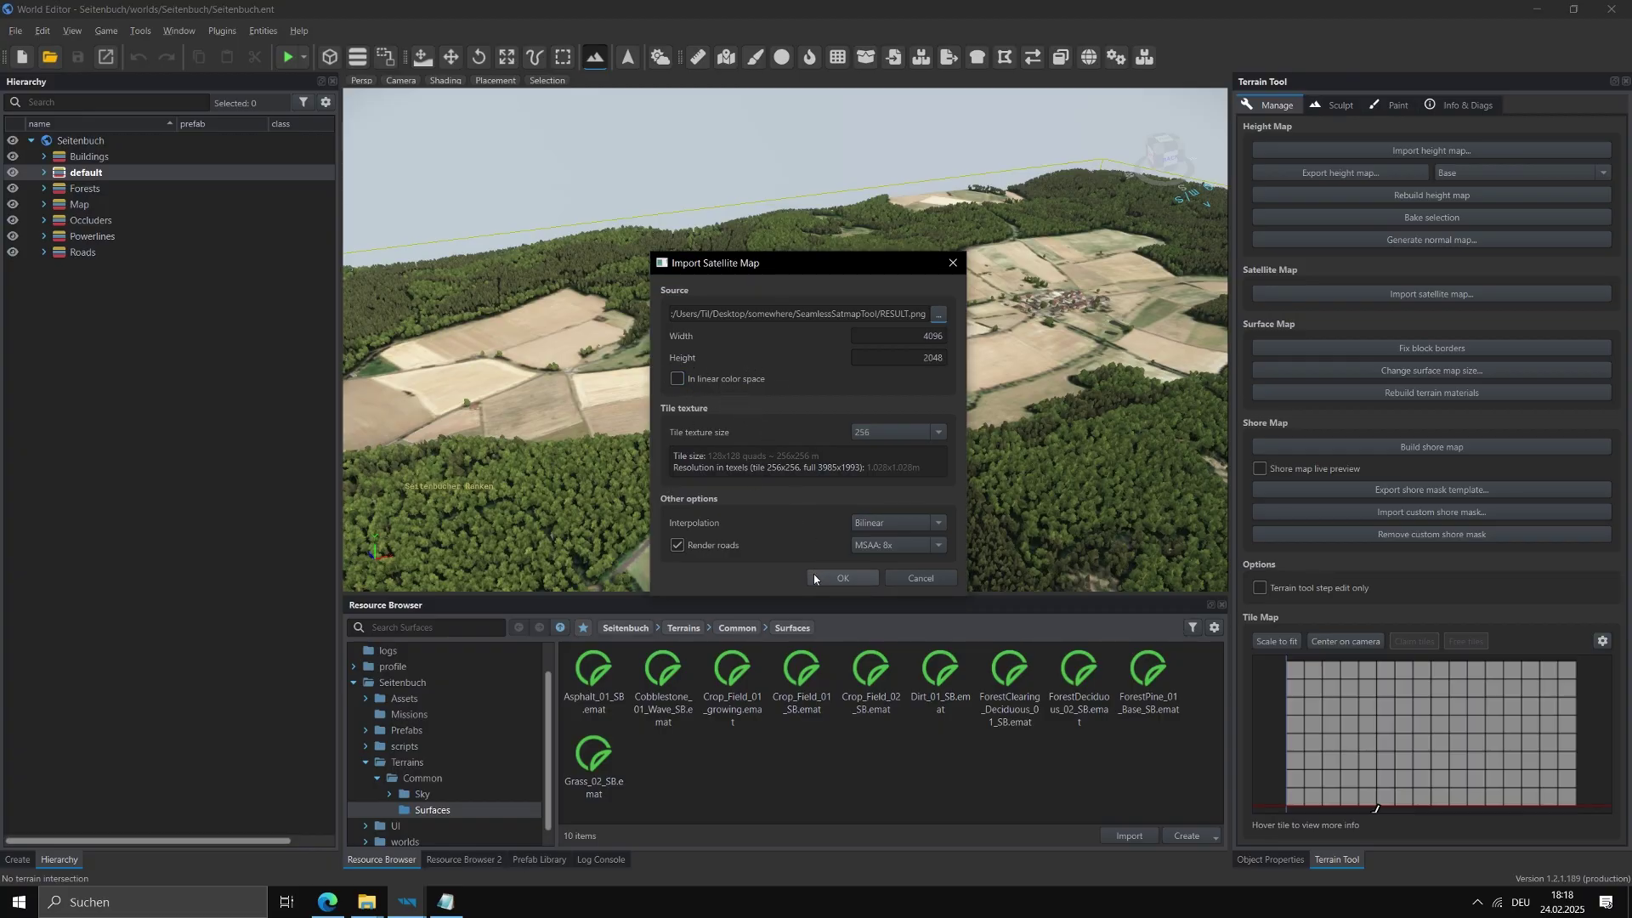
{"action": "left_click", "coordinate": [840, 578]}
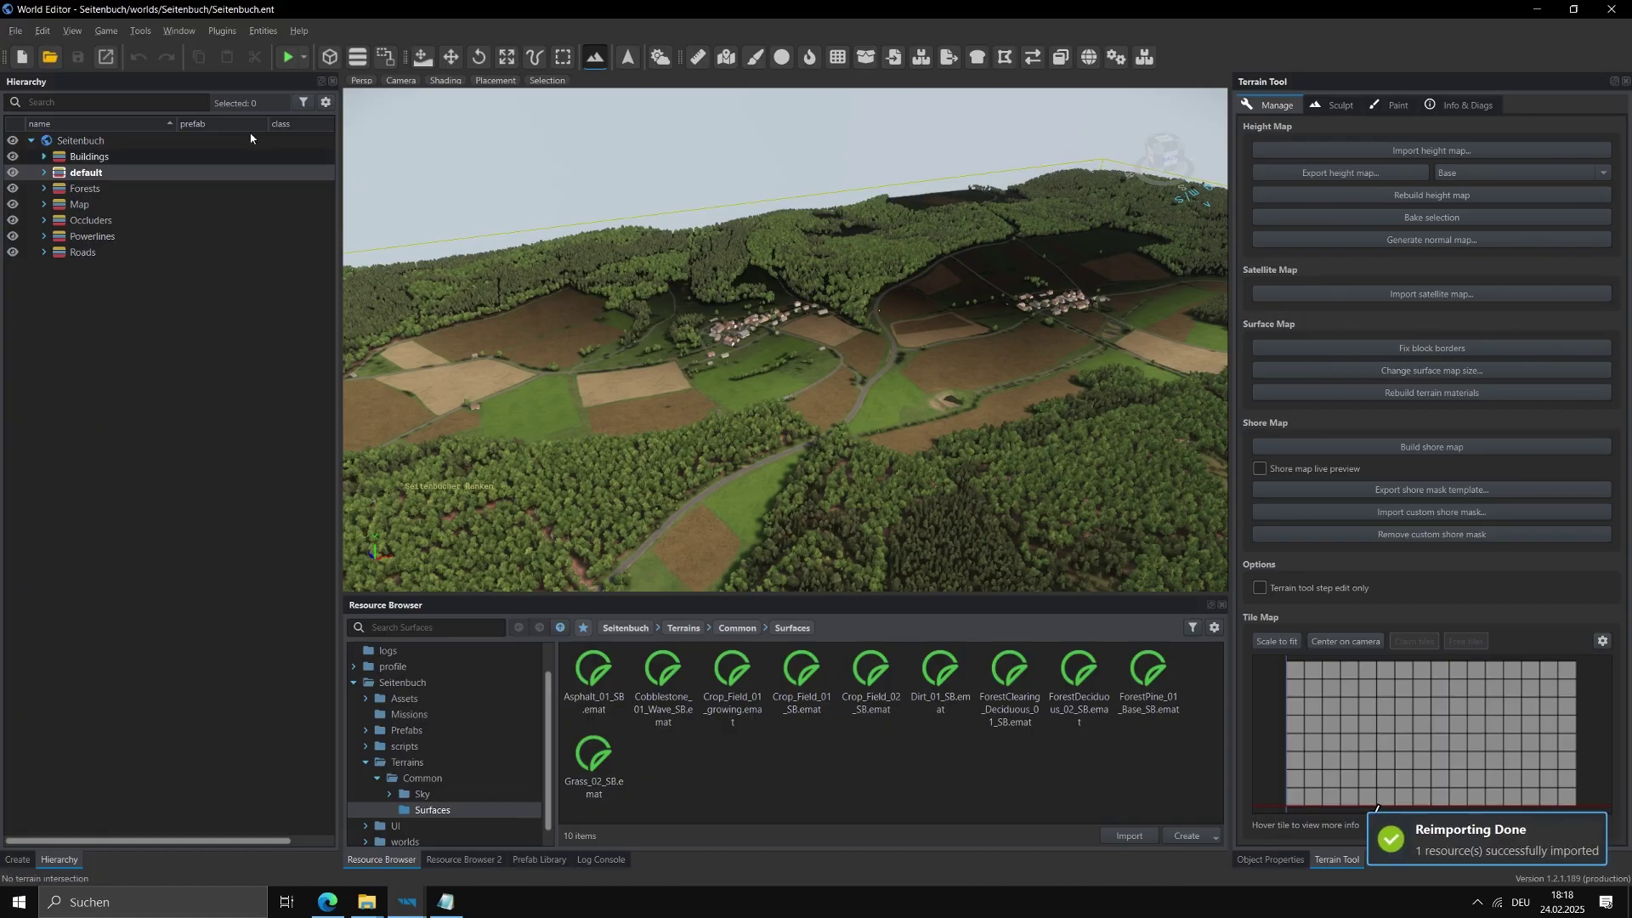
{"action": "left_click", "coordinate": [50, 58]}
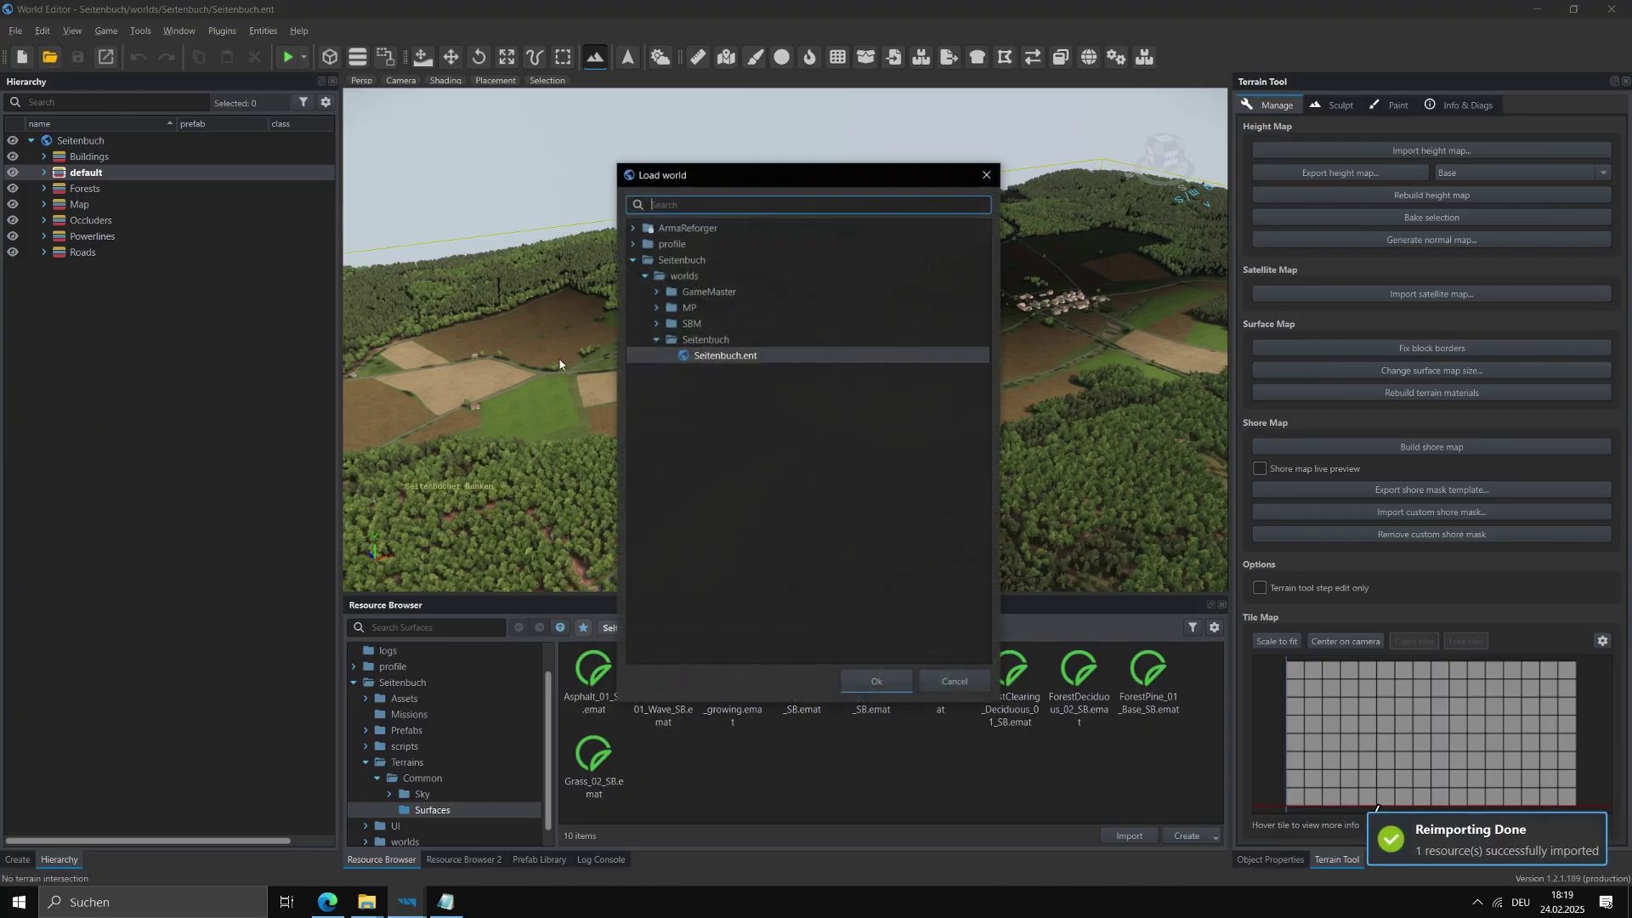
{"action": "left_click", "coordinate": [877, 680]}
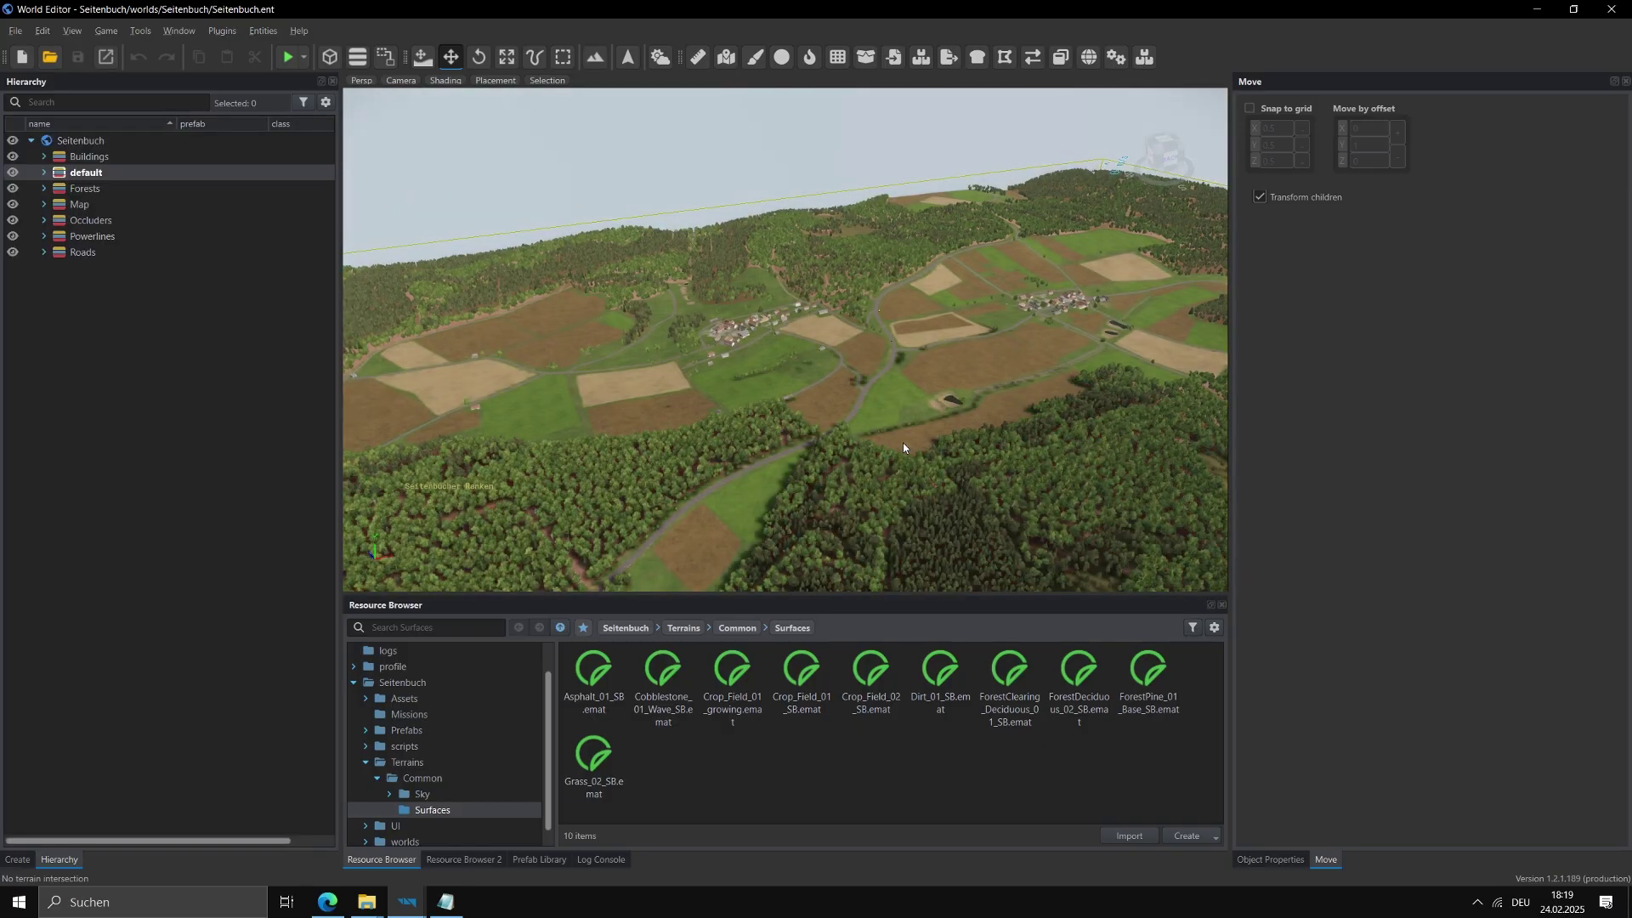
Inspect the new satellite map across the Seitenbuch terrain from several viewpoints, including the fields and forests around Neuses
{"action": "right_click_drag", "start_coordinate": [902, 442], "coordinate": [1020, 413]}
{"action": "key", "text": "w"}
{"action": "key", "text": "w"}
{"action": "key", "text": "s"}
{"action": "key", "text": "s"}
{"action": "key", "text": "w"}
{"action": "key", "text": "w"}
{"action": "key", "text": "s"}
{"action": "key", "text": "w"}
{"action": "key", "text": "w"}
{"action": "key", "text": "s"}
{"action": "key", "text": "w"}
{"action": "key", "text": "w"}
{"action": "key", "text": "s"}
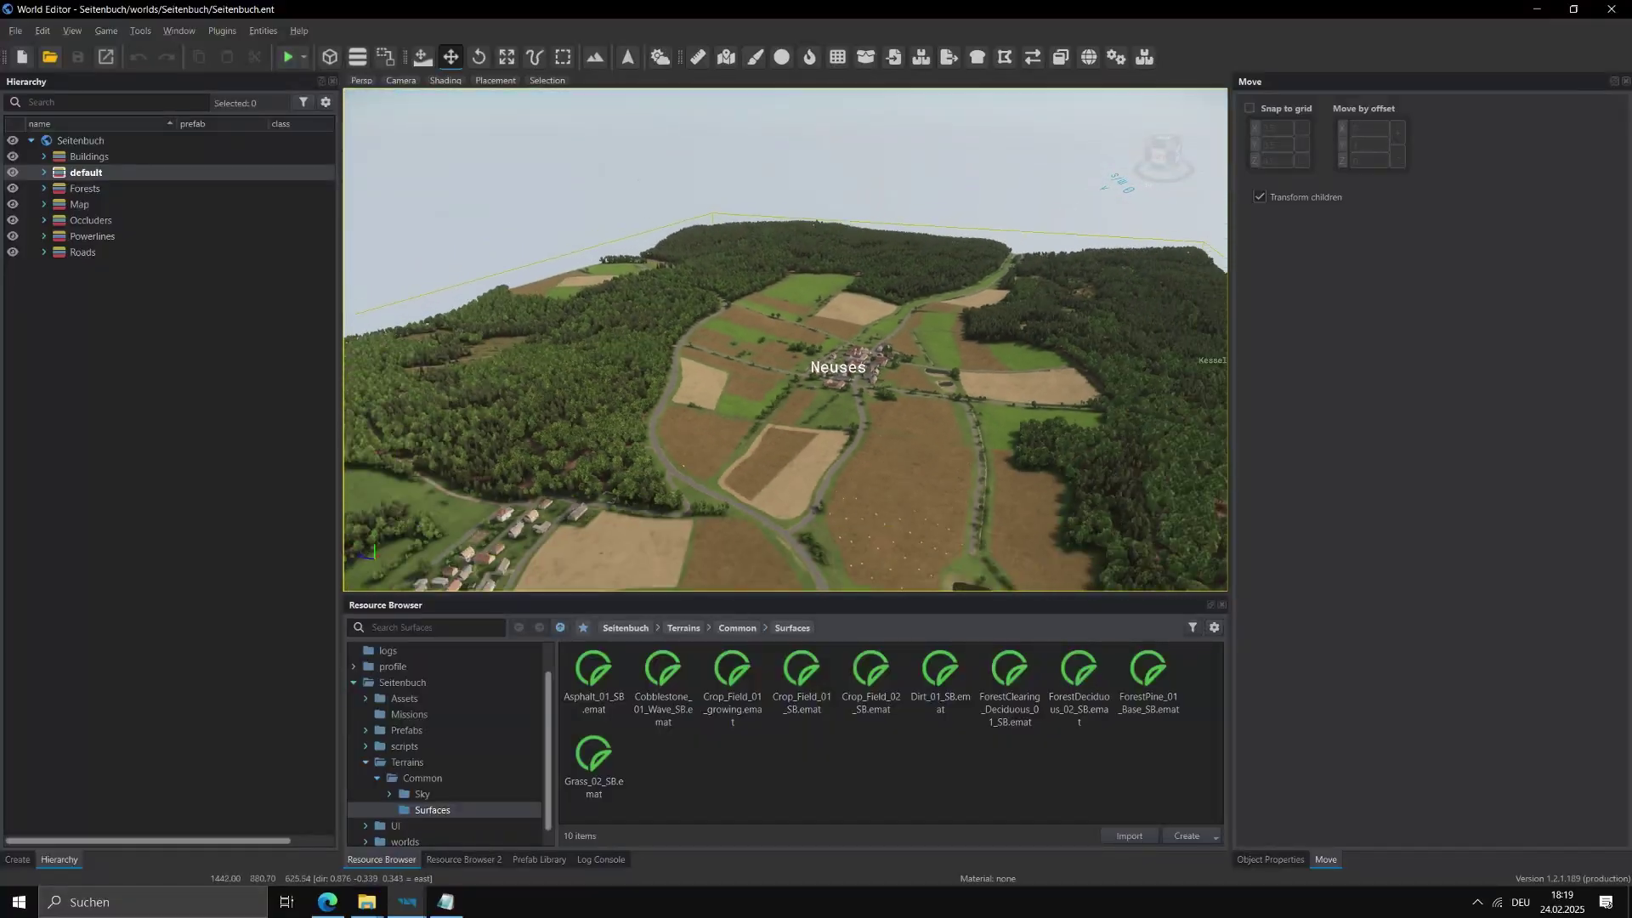
{"action": "right_click_drag", "start_coordinate": [860, 424], "coordinate": [1016, 422]}
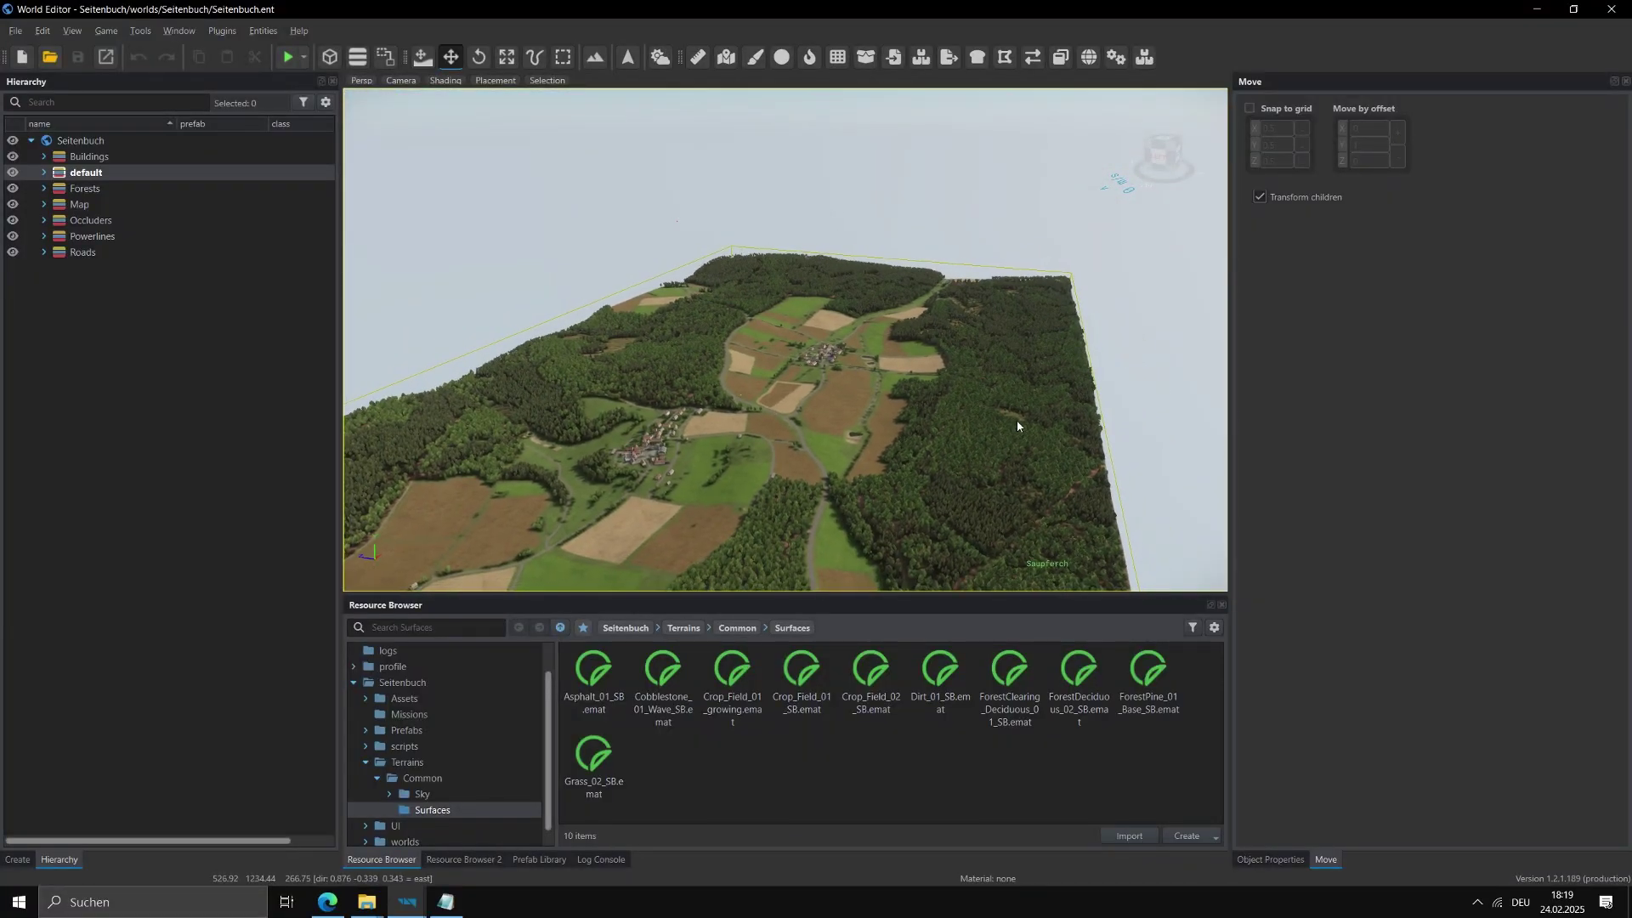